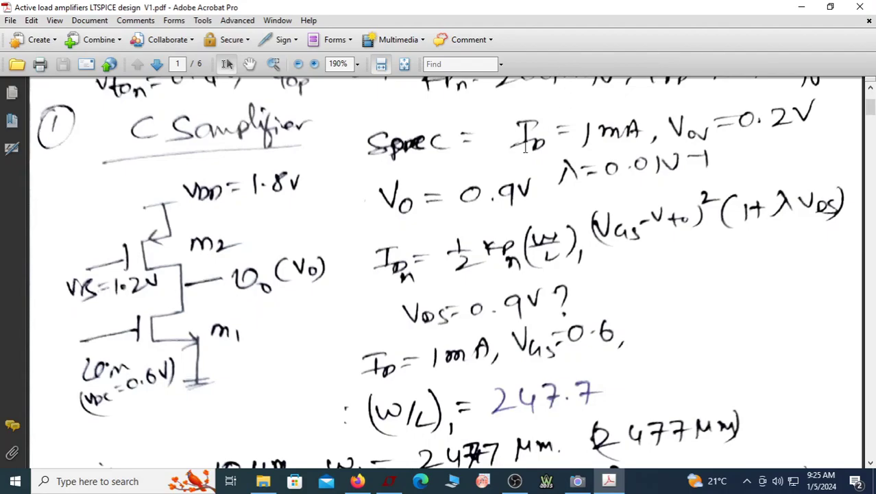
- Read the CS amplifier design notes, from the specifications through the M1 and M2 W/L sizing to the bias voltage VB
scroll(526, 148, up, 1)
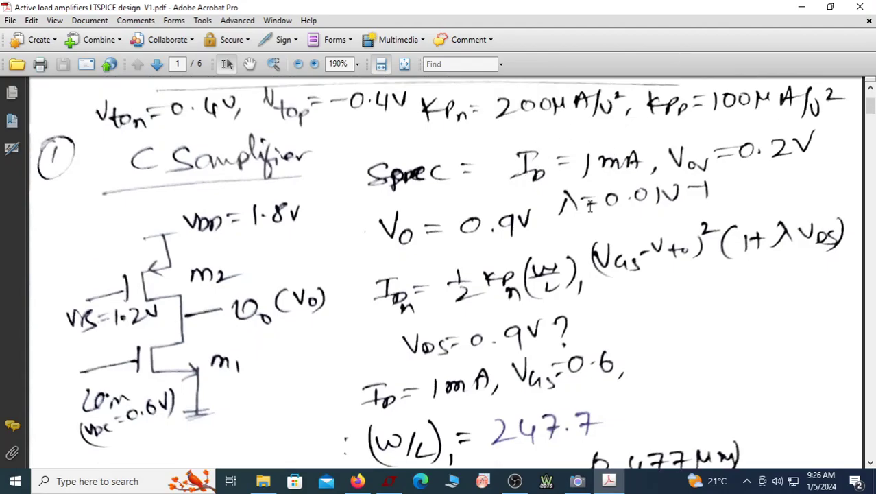
scroll(591, 210, down, 1)
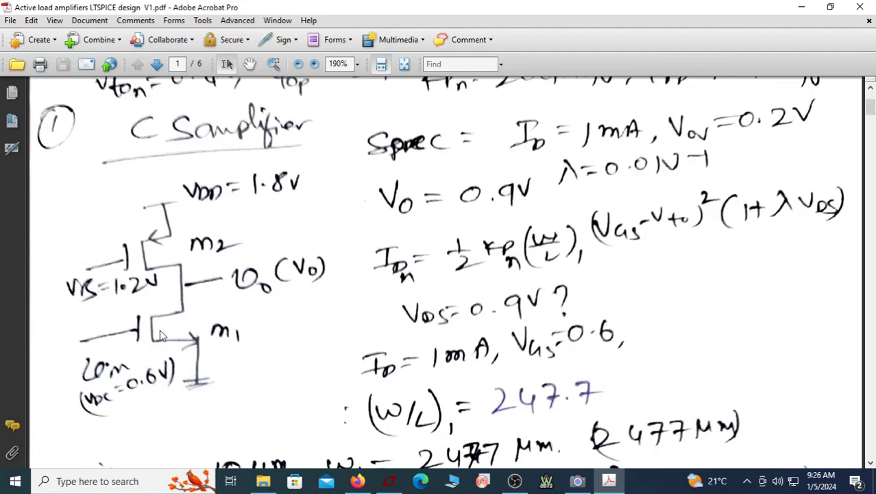
scroll(553, 397, down, 1)
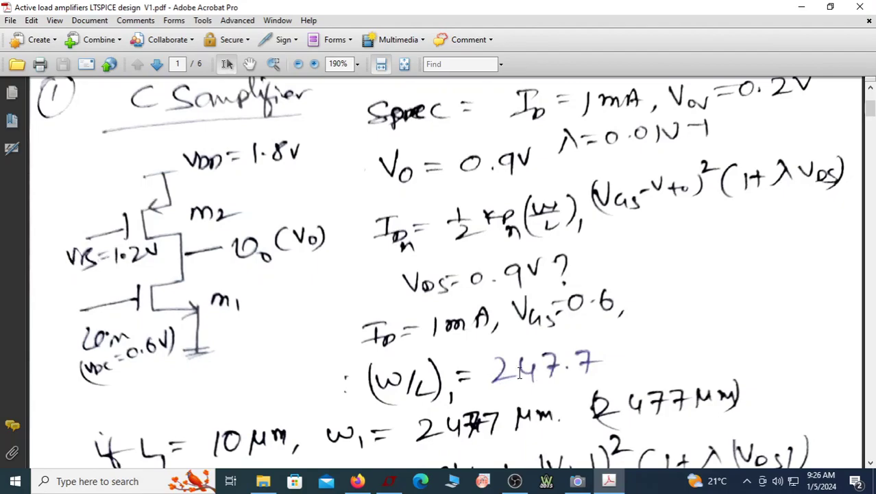
scroll(346, 419, down, 1)
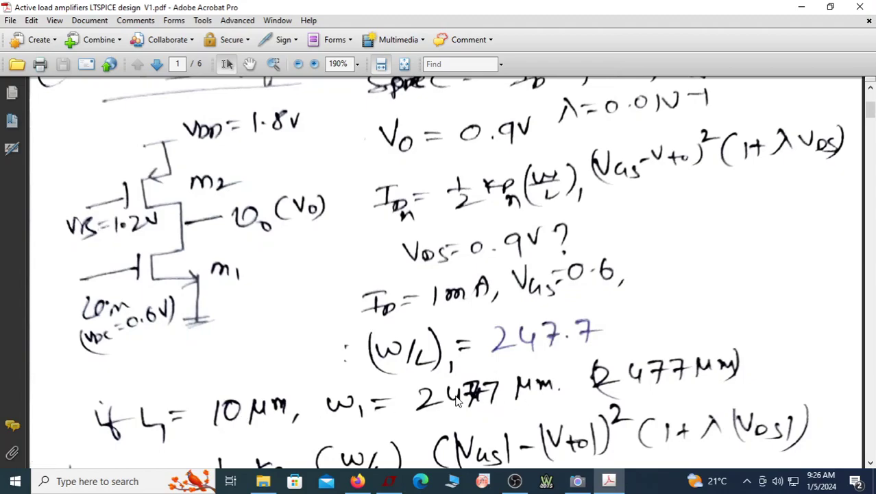
scroll(539, 388, down, 3)
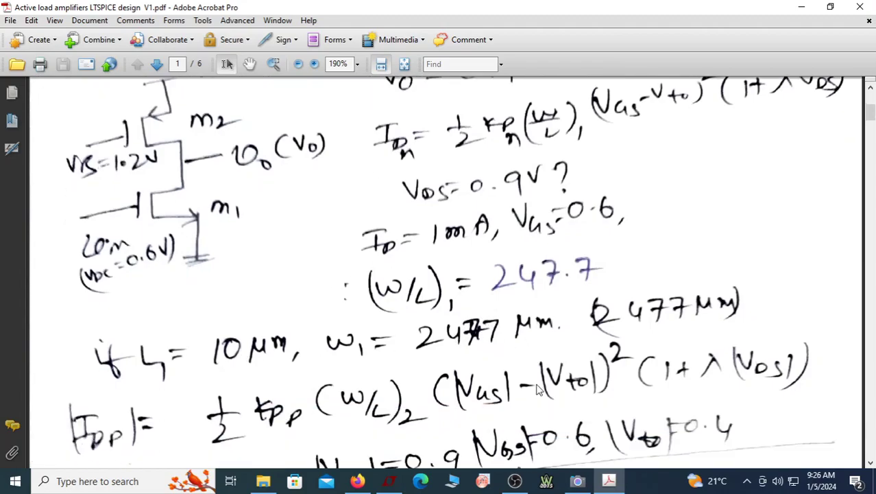
scroll(348, 348, down, 2)
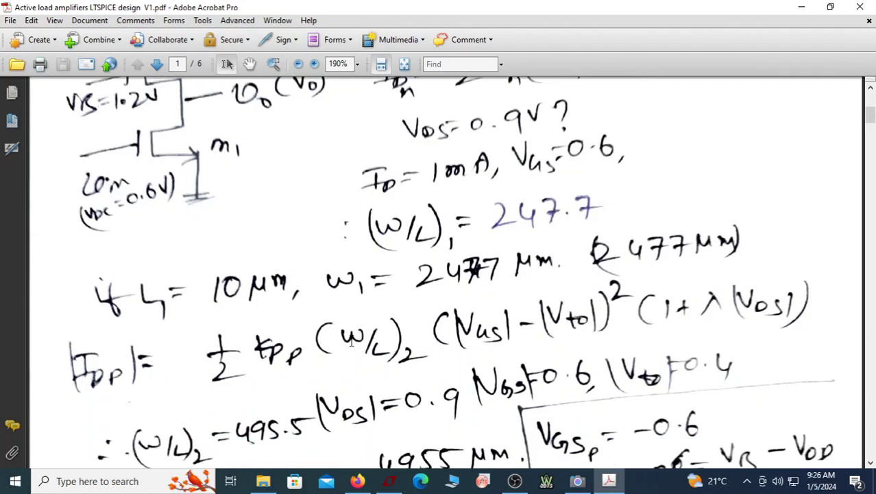
scroll(351, 340, down, 1)
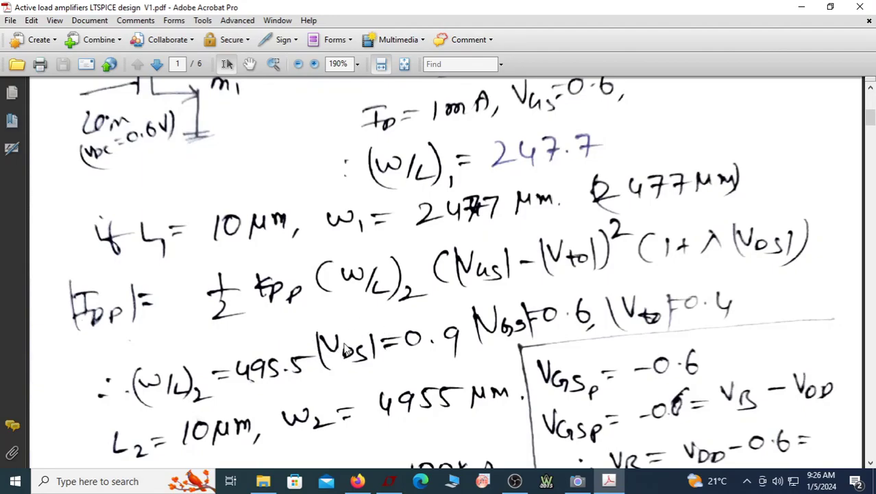
scroll(381, 361, up, 5)
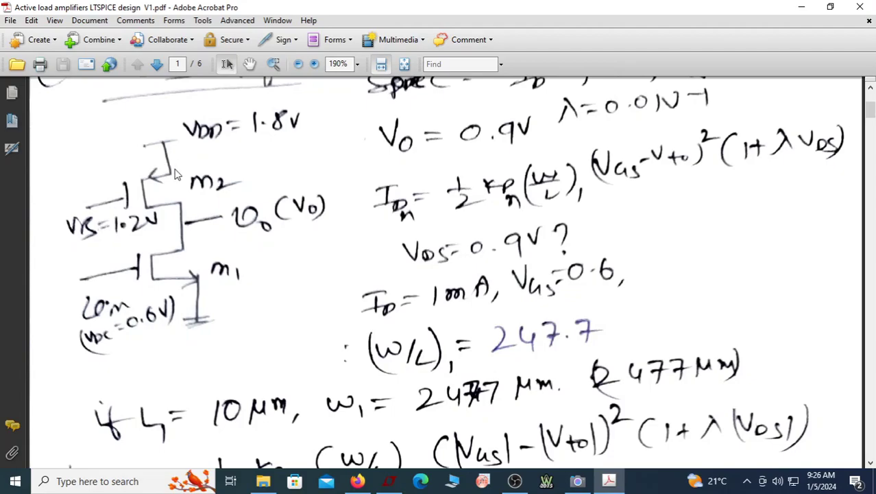
scroll(339, 289, down, 5)
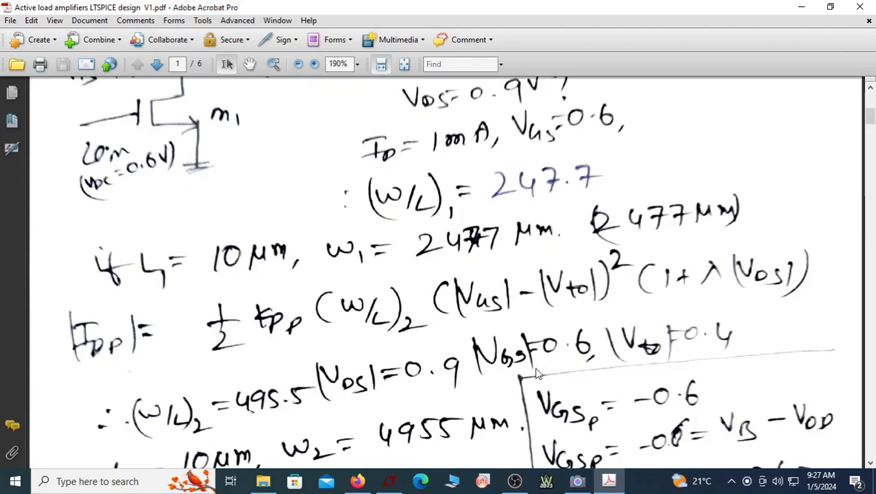
scroll(537, 373, down, 4)
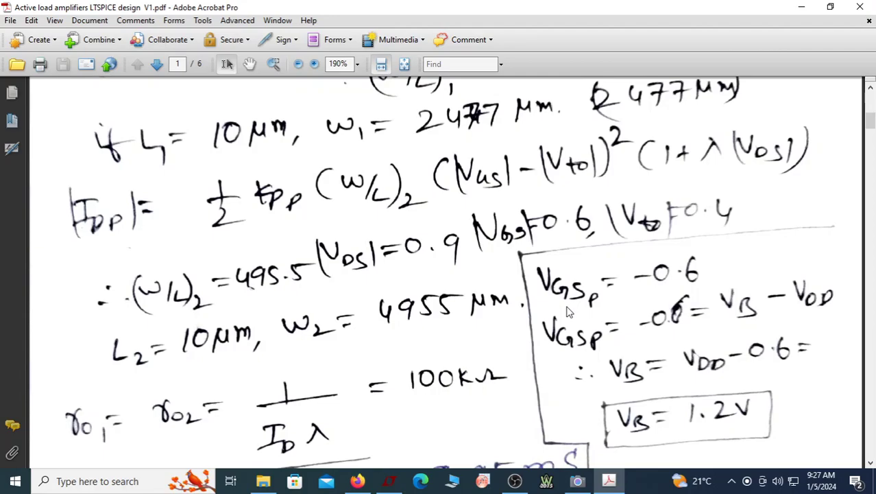
- Switch to LTspice and arrange the CS active1 schematic and the design PDF side by side at full screen height
drag(449, 8, 875, 1)
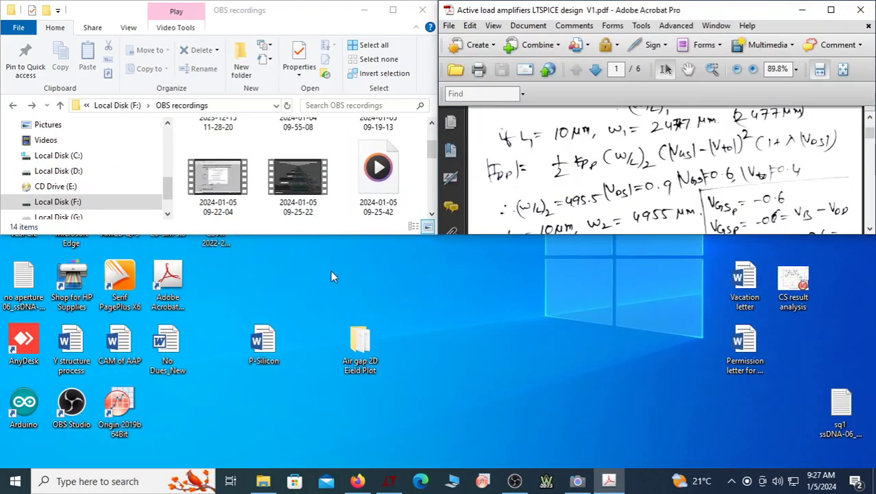
click(388, 480)
drag(604, 5, 1, 1)
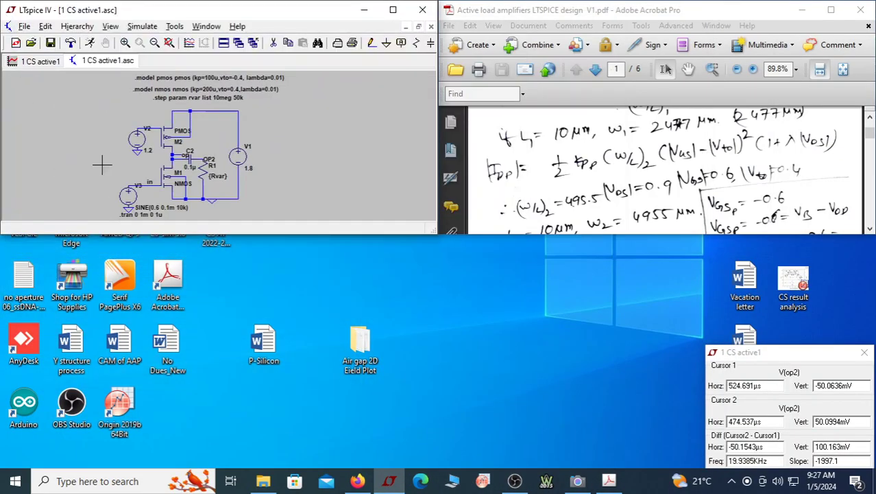
drag(157, 235, 158, 474)
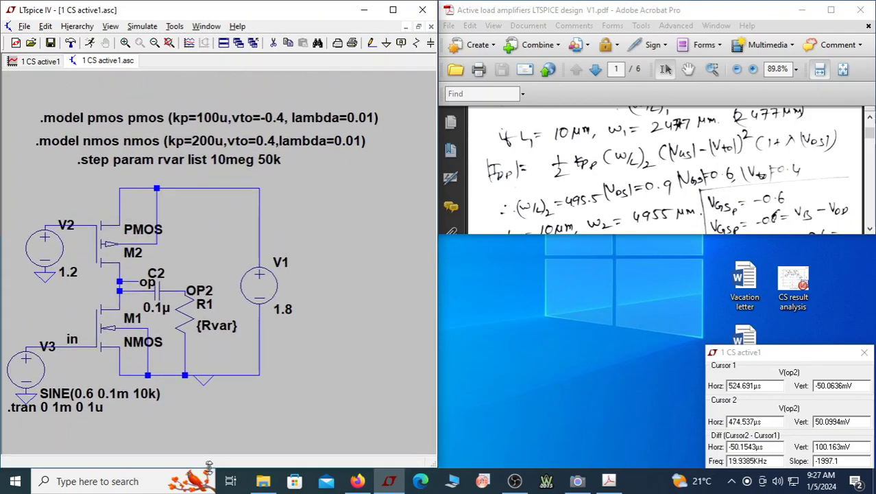
drag(684, 234, 684, 468)
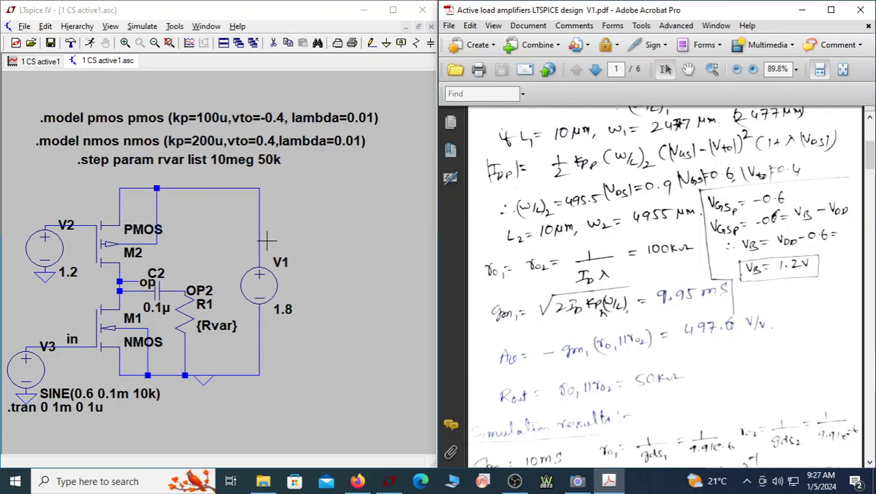
- Examine the hand-calculated gm, voltage gain and output resistance and the simulation results noted at the end of the PDF page
scroll(598, 205, down, 2)
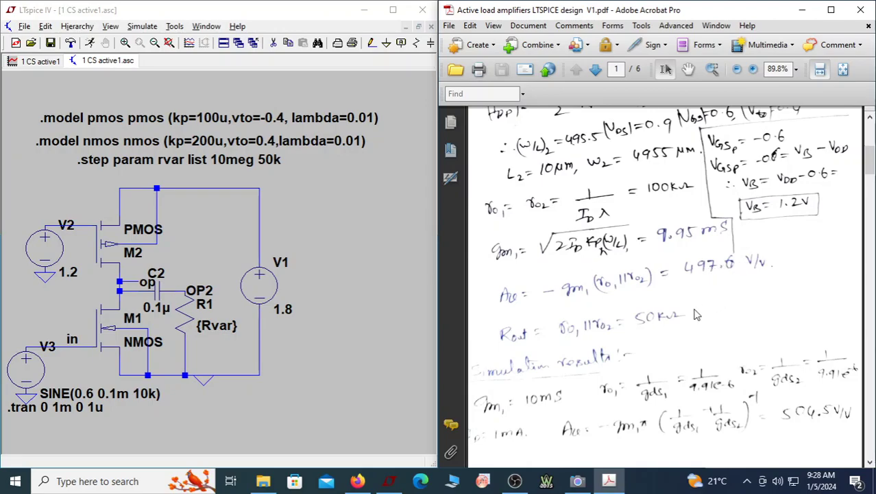
scroll(696, 315, down, 1)
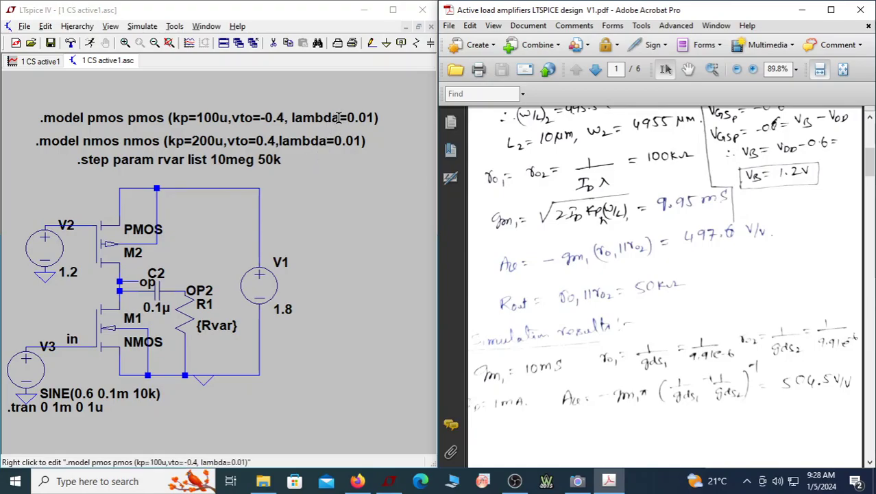
click(514, 481)
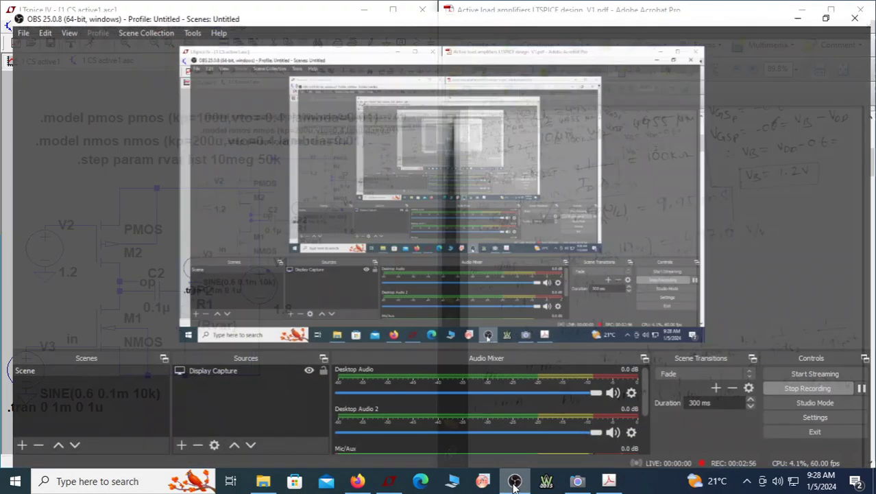
click(802, 7)
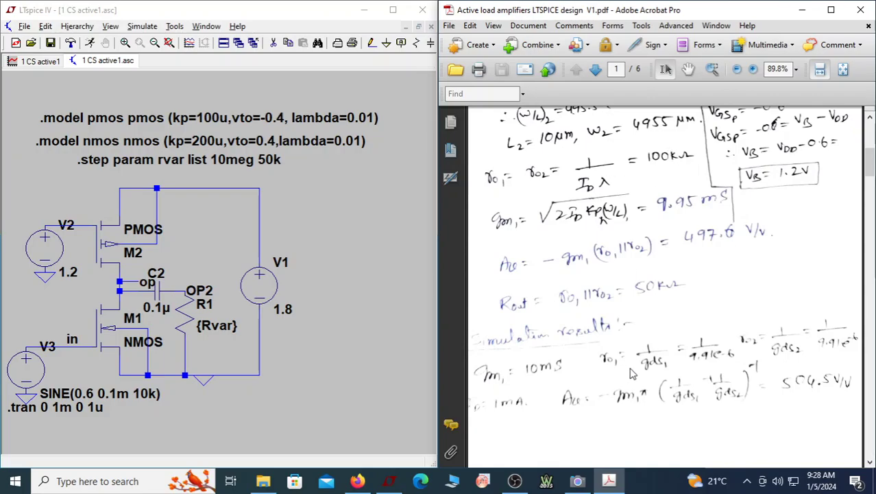
ctrl+scroll(595, 346, down, 1)
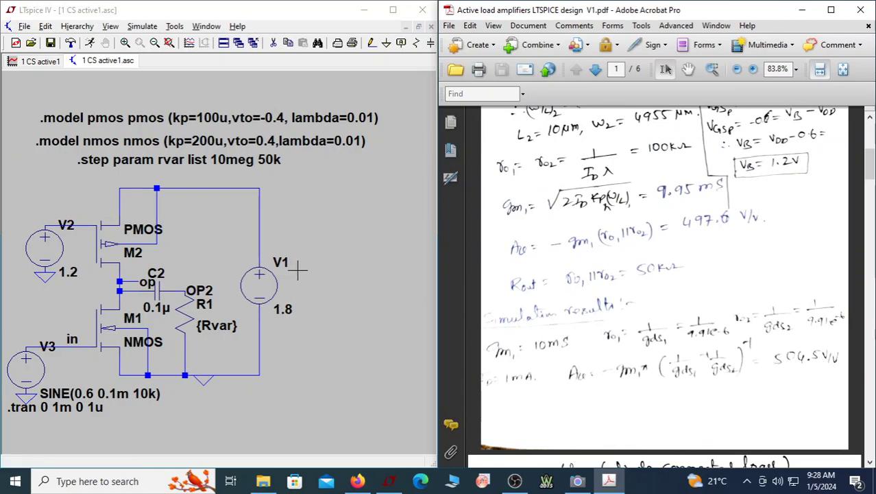
- Change the schematic's transient simulation command to a DC operating point analysis (.op) and run it
right_click(33, 409)
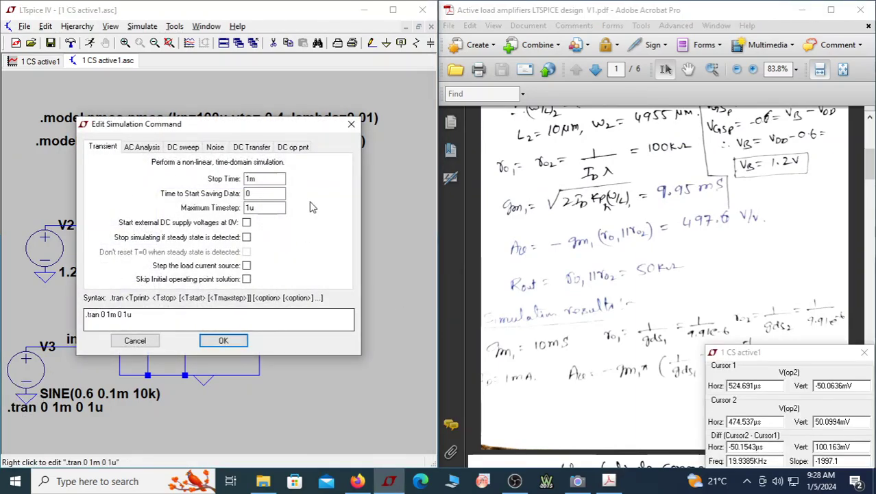
click(293, 147)
click(223, 341)
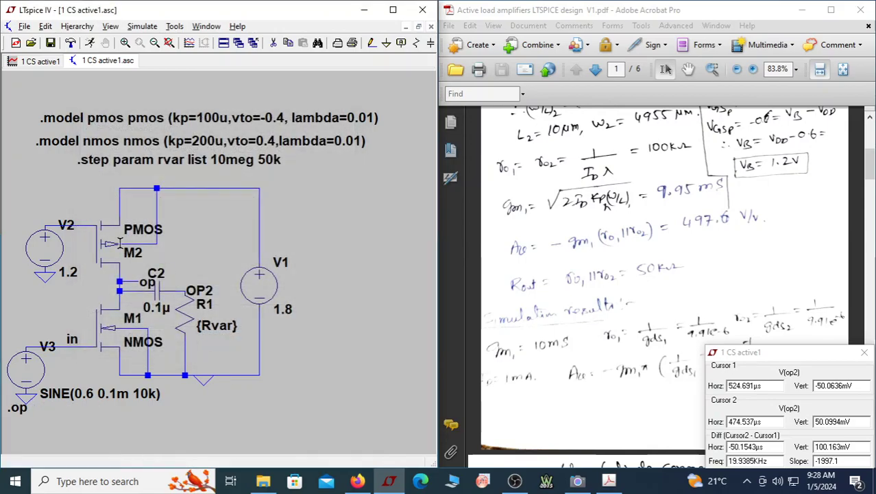
click(90, 43)
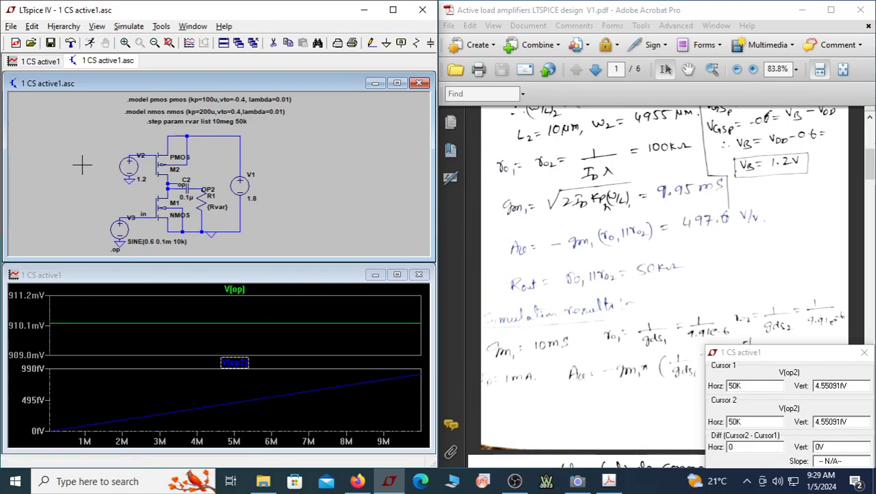
- Open the SPICE error log and reposition its window so the MOSFET operating points can be read
click(100, 27)
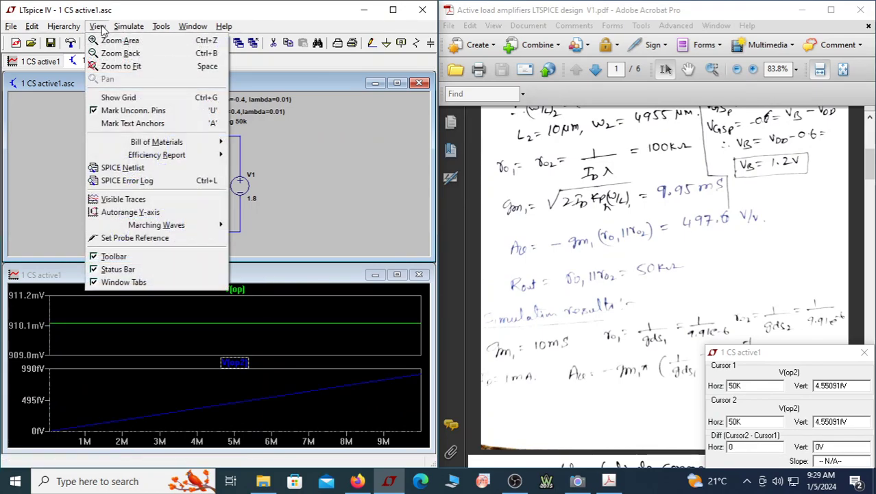
click(156, 184)
drag(213, 80, 283, 59)
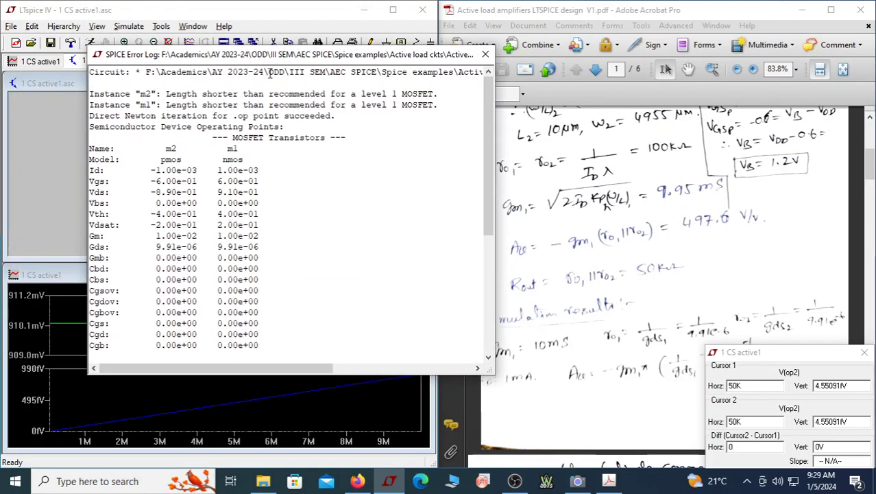
- Examine the Id, Vgs, Vds, Vth and Vdsat values of M1 and M2 in the log, highlighting the rows being checked
drag(259, 170, 276, 189)
drag(286, 171, 299, 178)
drag(145, 195, 300, 190)
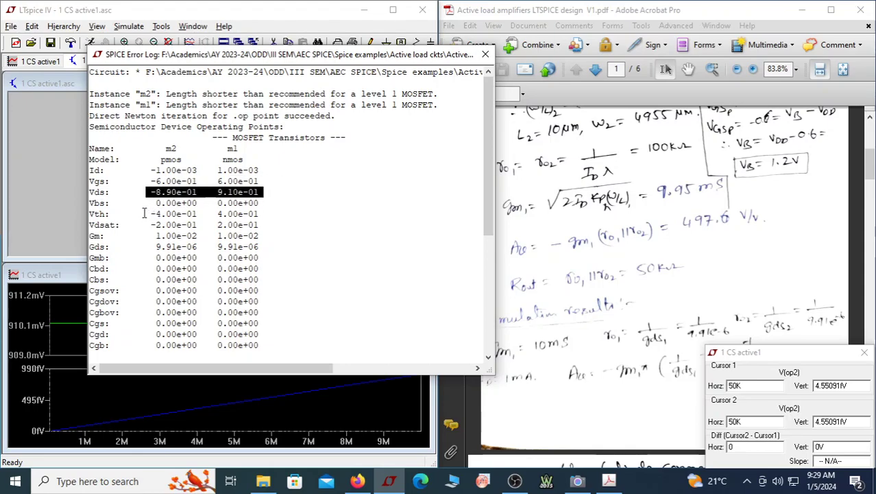
drag(149, 215, 310, 210)
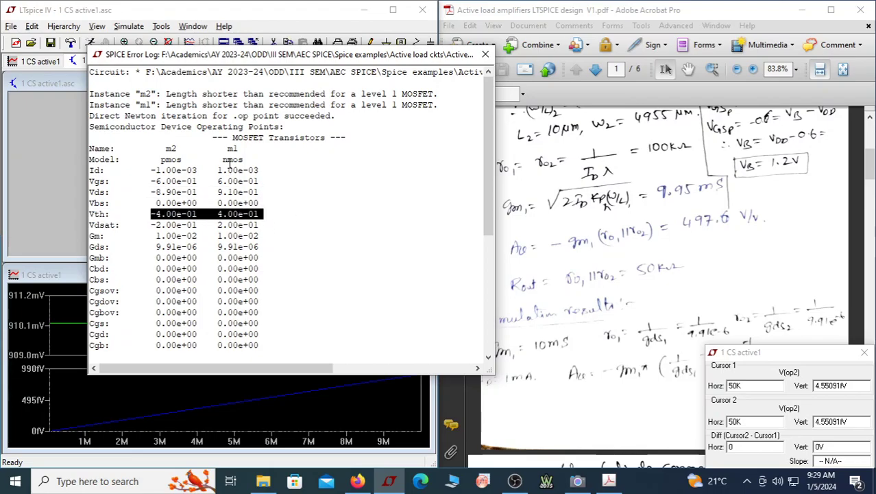
drag(142, 226, 313, 226)
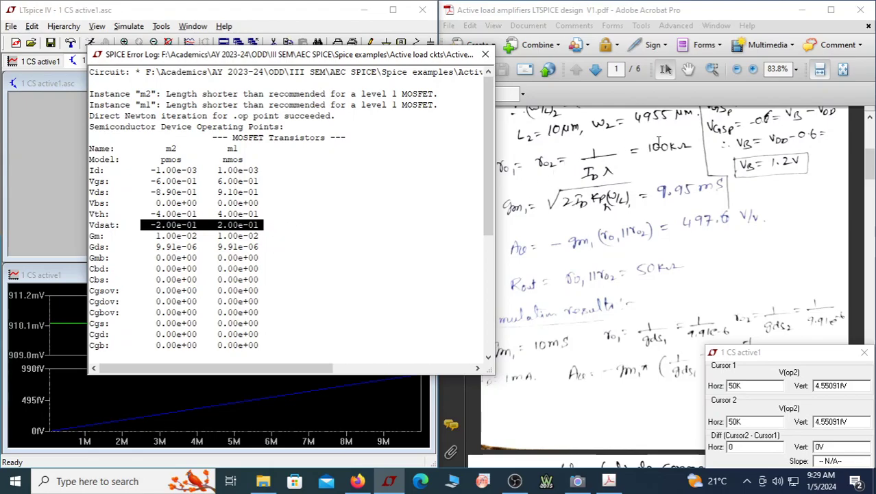
- Compare the log's Vdsat values with the drain current and overdrive voltage specified for the CS amplifier in the PDF
scroll(655, 134, up, 3)
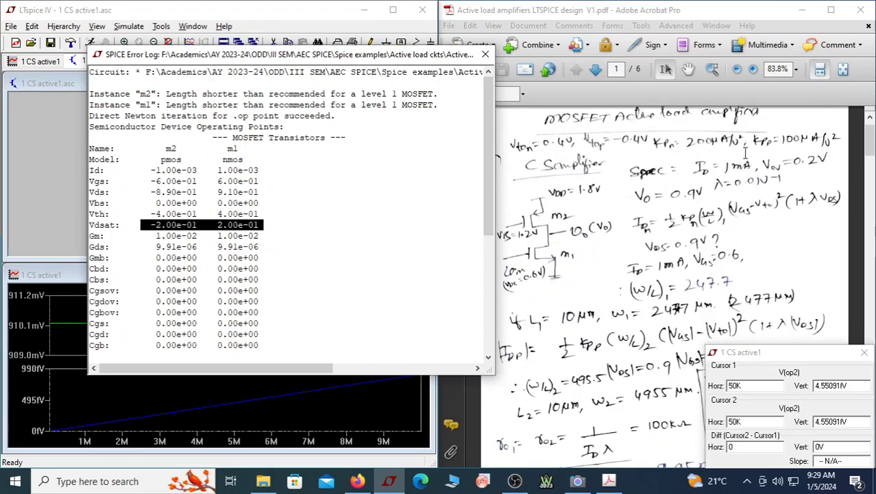
drag(804, 167, 751, 174)
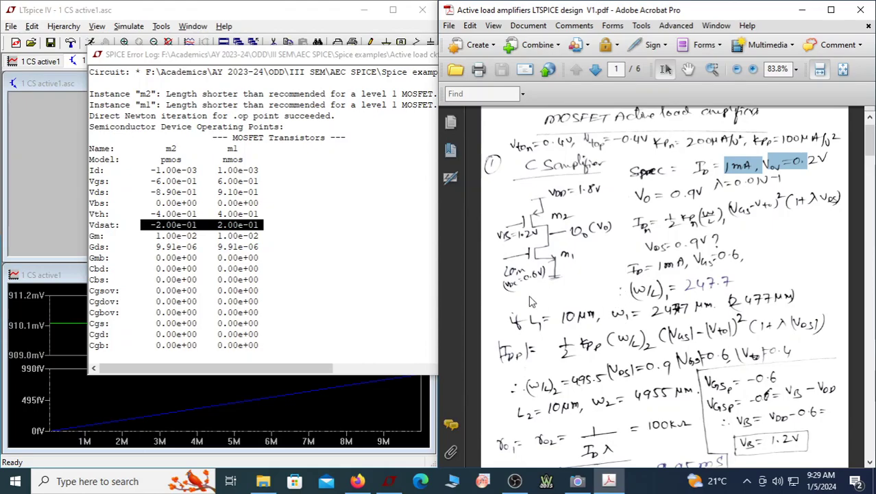
click(261, 235)
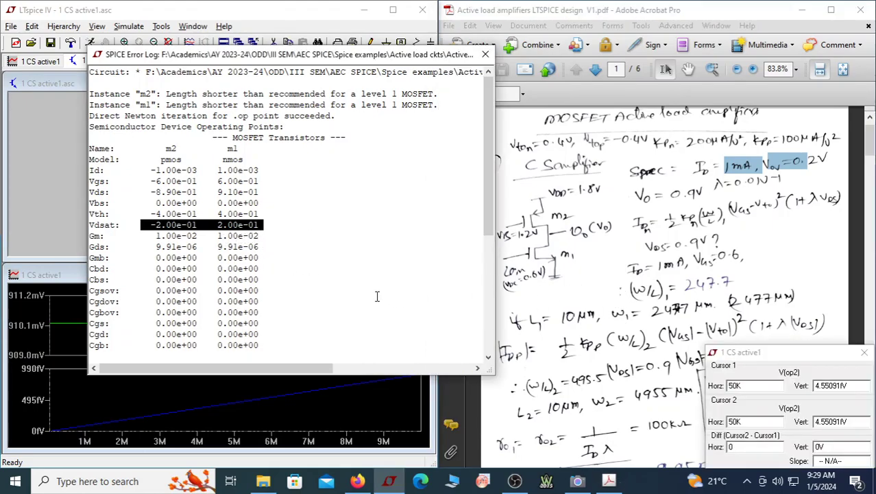
- Compare the log's Gm and Gds values with the calculated gm, output resistance and gain in the PDF
click(631, 222)
scroll(644, 309, down, 3)
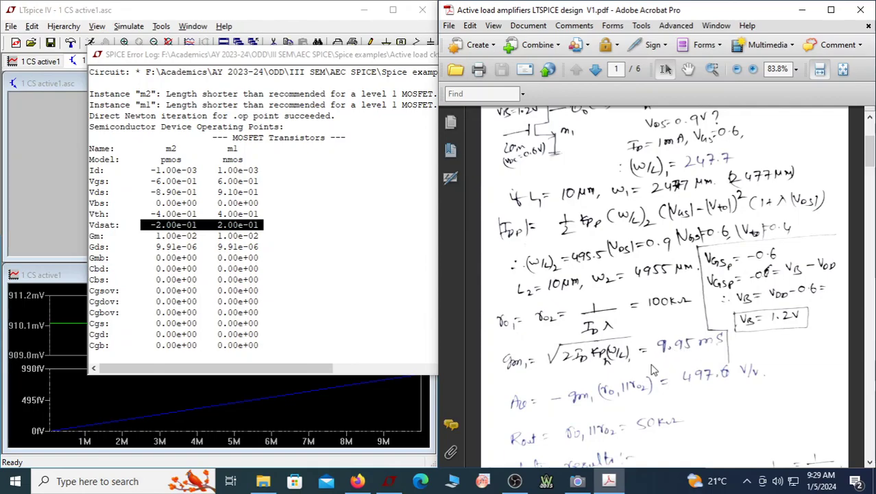
scroll(653, 368, down, 2)
scroll(645, 370, down, 1)
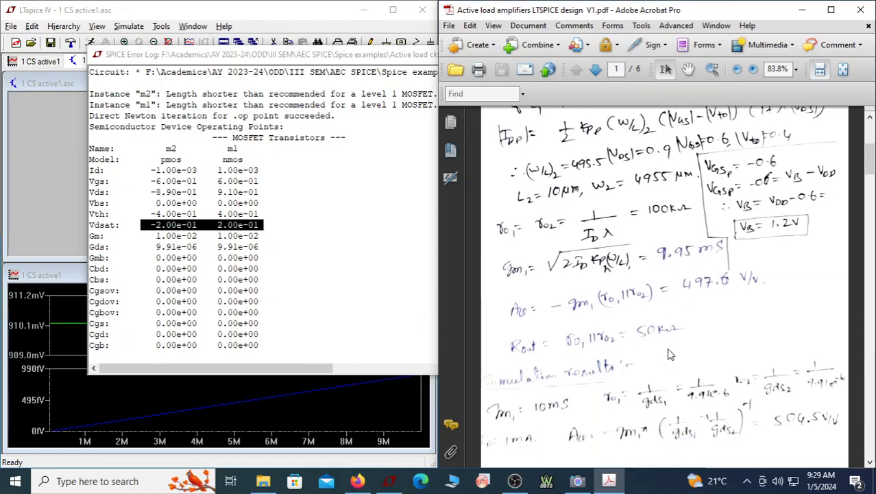
scroll(670, 354, down, 2)
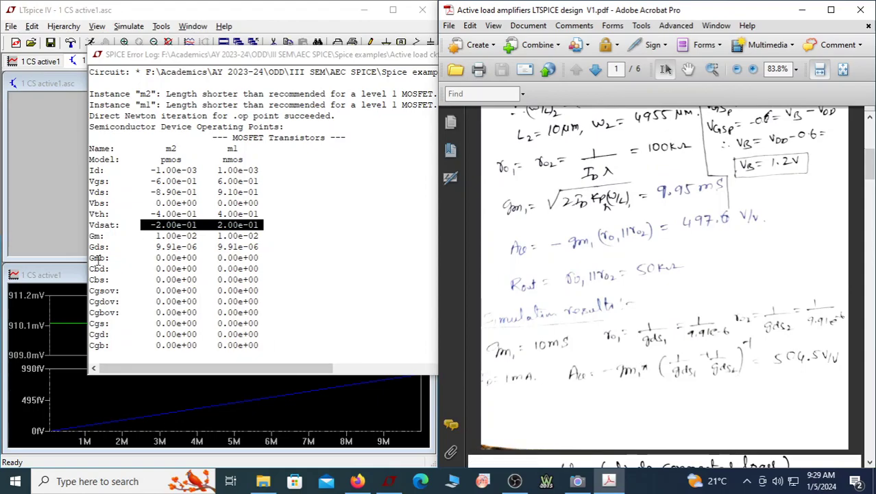
scroll(669, 268, up, 1)
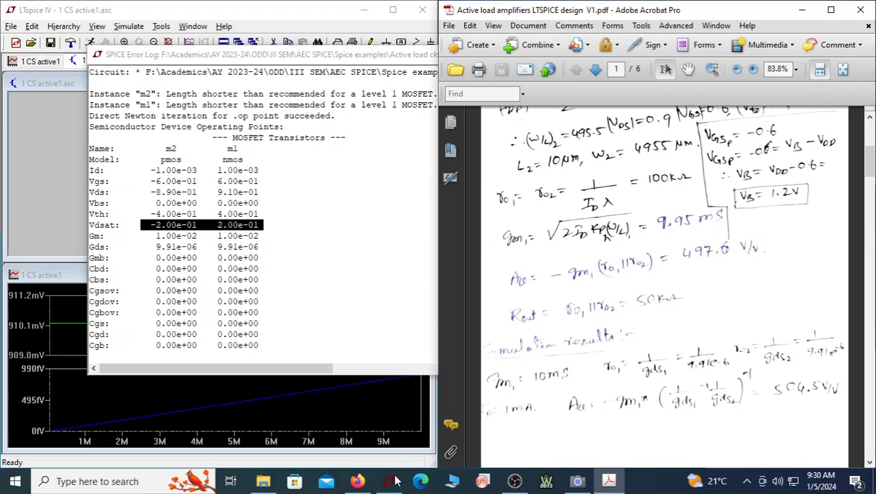
- Switch to the Camera app to view the handwritten circuit notes
click(577, 480)
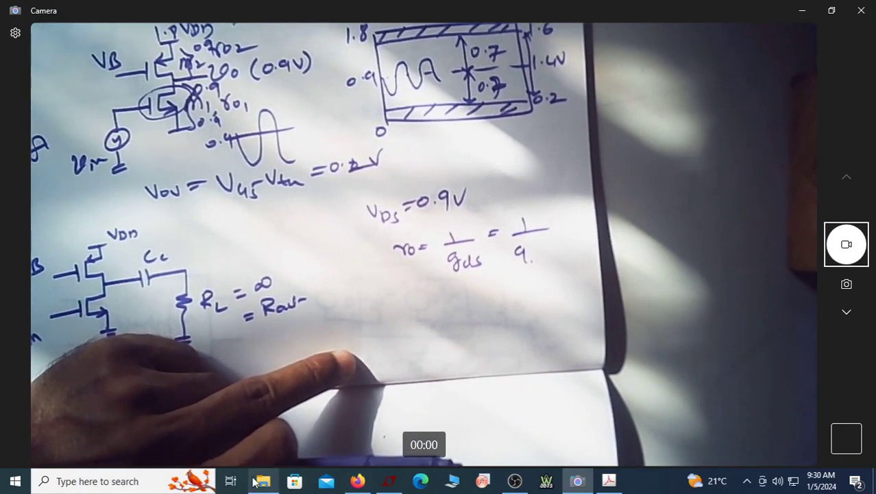
- Switch to LTspice, examine the Gds values of M1 and M2 in the error log, close the log and show the PDF calculations
click(390, 481)
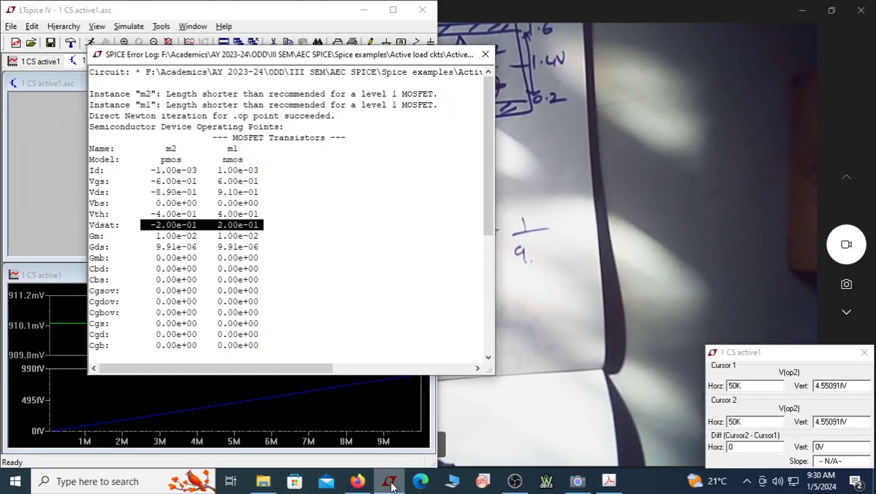
drag(151, 246, 303, 245)
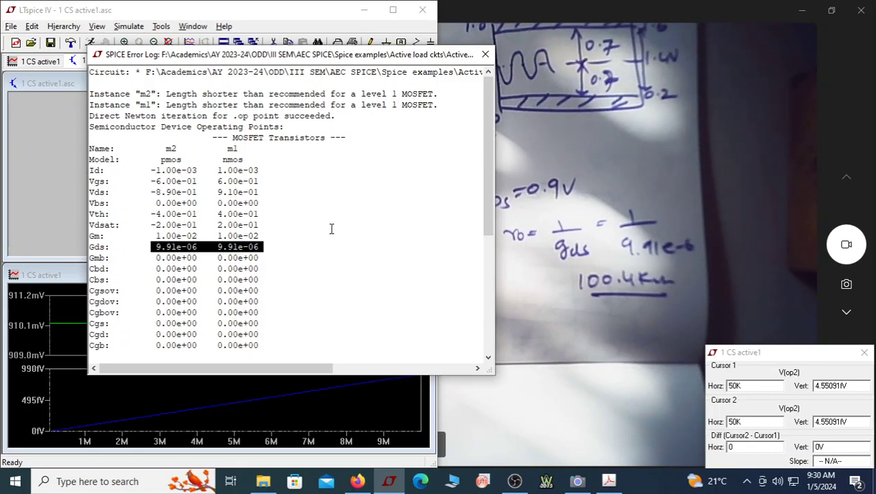
click(485, 54)
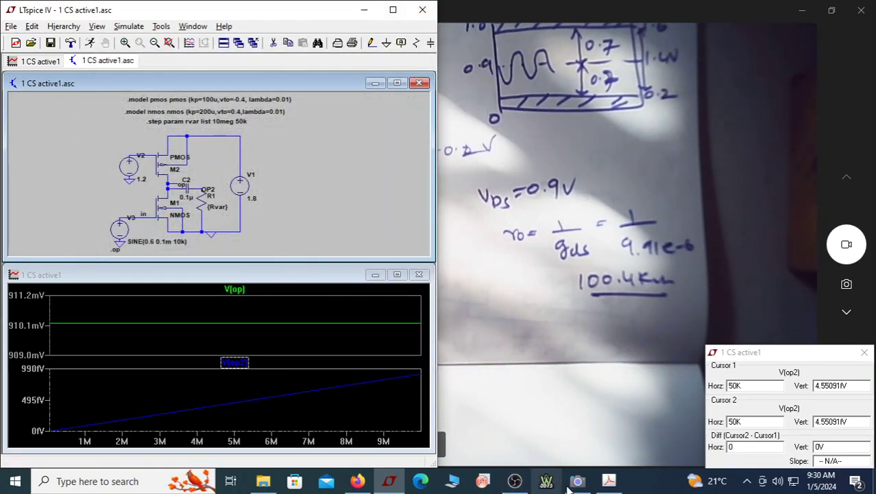
click(608, 480)
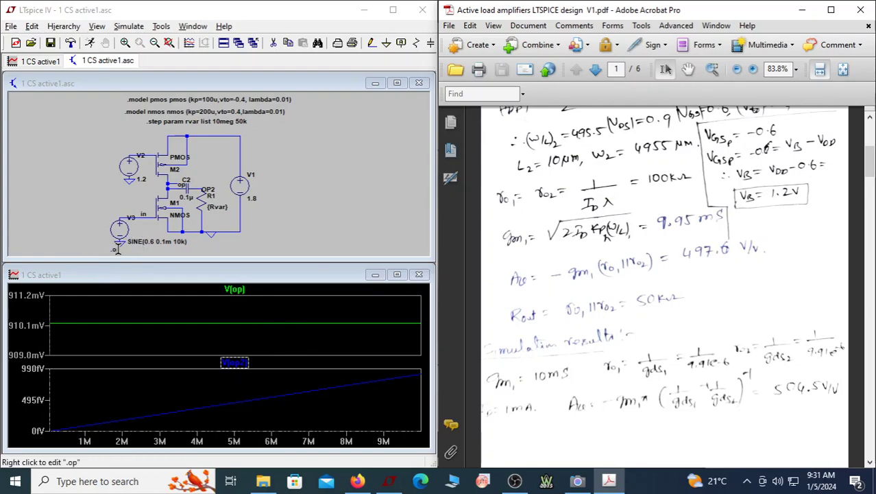
- Replace the .op command with a transient analysis having a 1m stop time and 1u maximum timestep, and run it
right_click(117, 249)
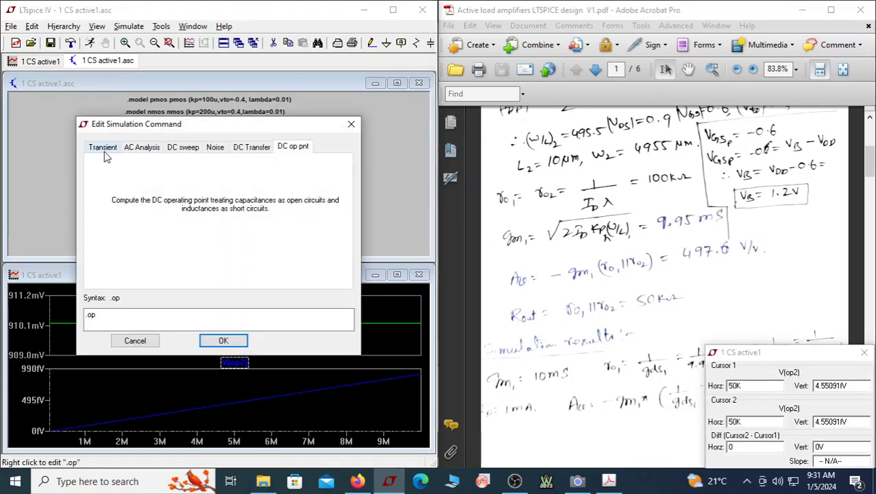
click(105, 147)
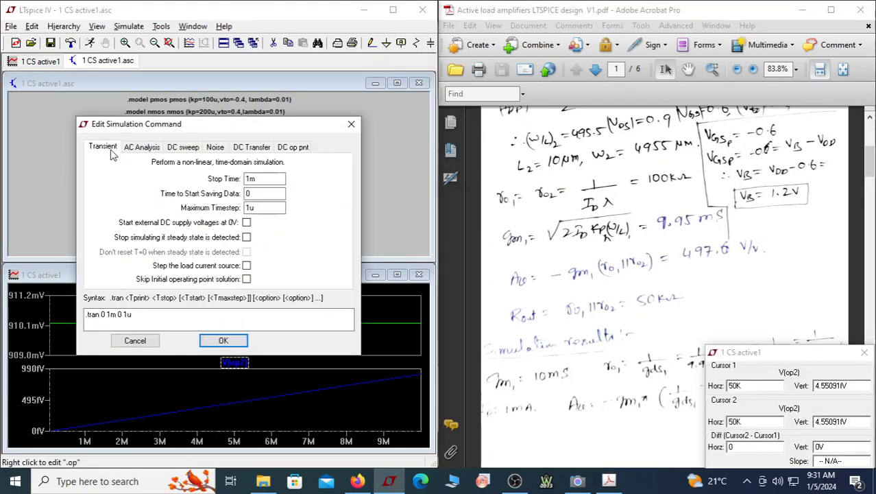
double_click(246, 179)
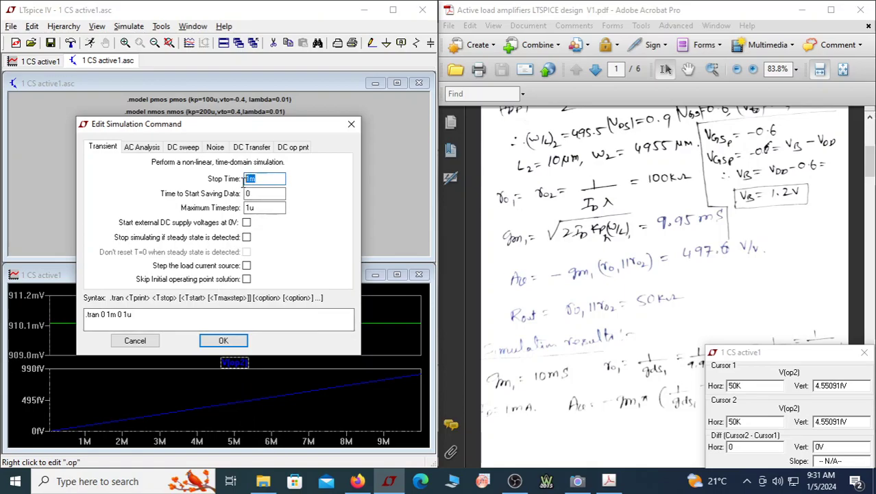
click(224, 341)
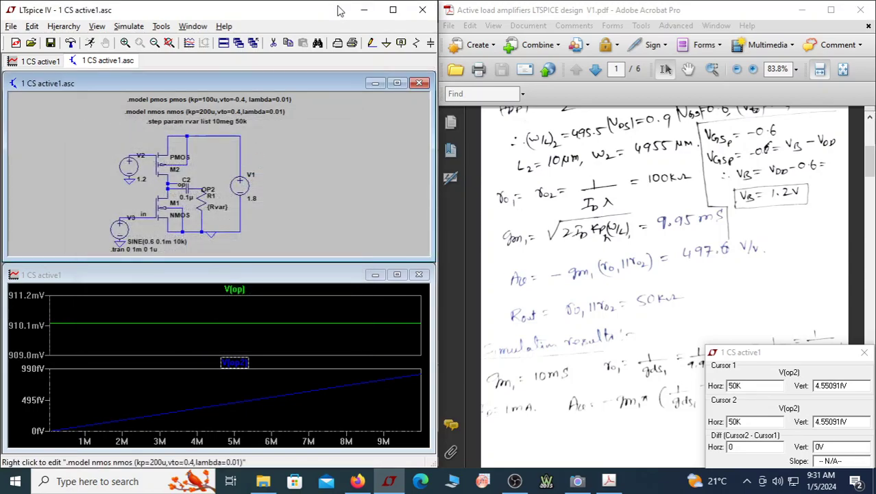
click(89, 43)
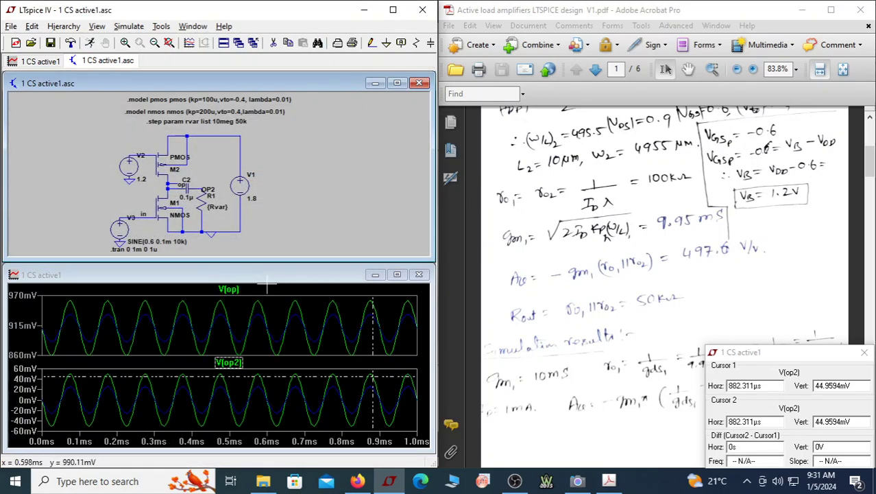
- Enlarge LTspice to full screen, tile the schematic and waveform windows horizontally, and maximize the schematic
click(393, 10)
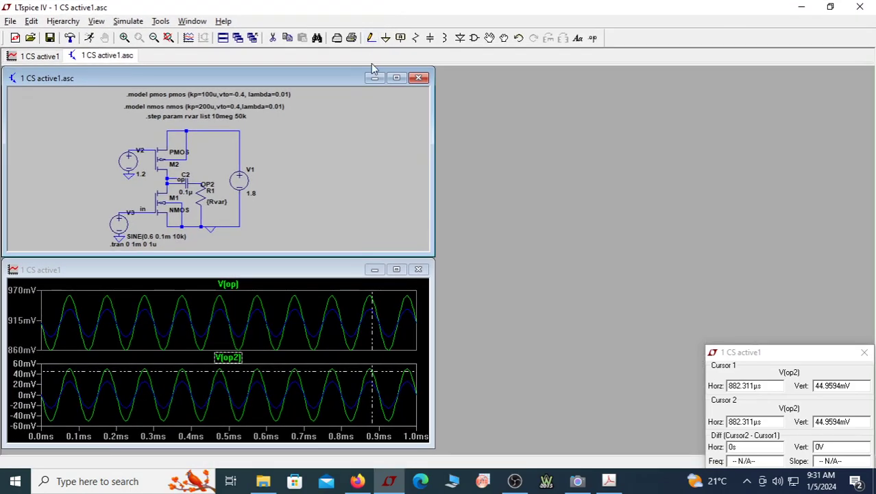
click(223, 37)
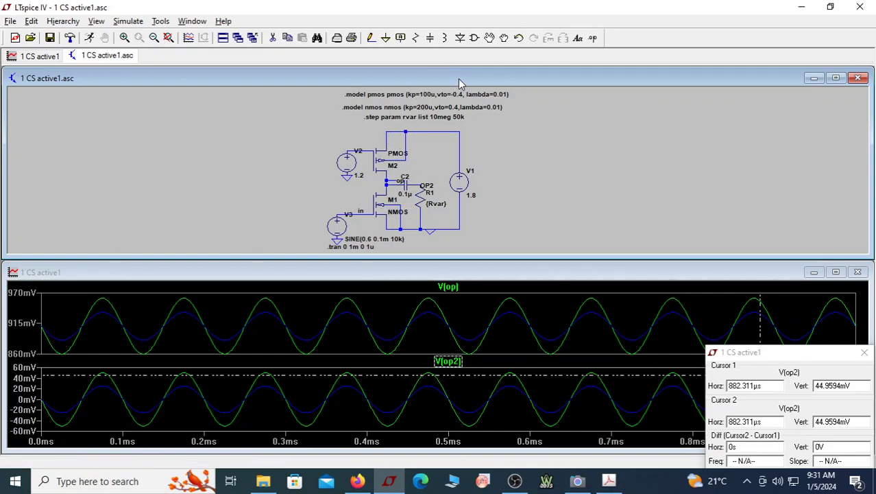
double_click(461, 81)
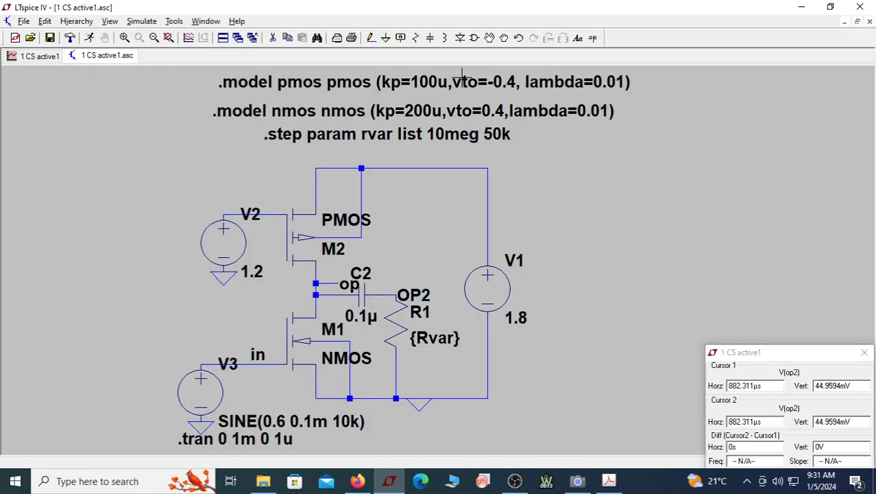
- Rename the load resistor R1 to RL
right_click(429, 315)
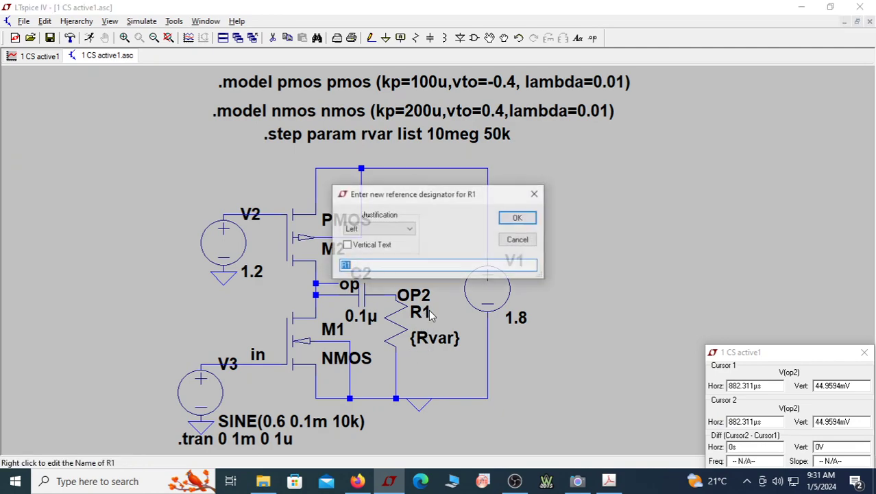
text(R)
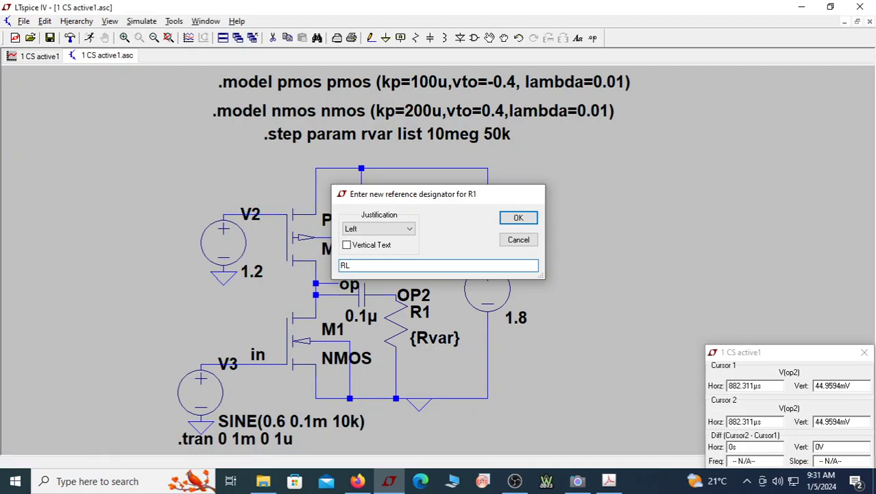
key(Return)
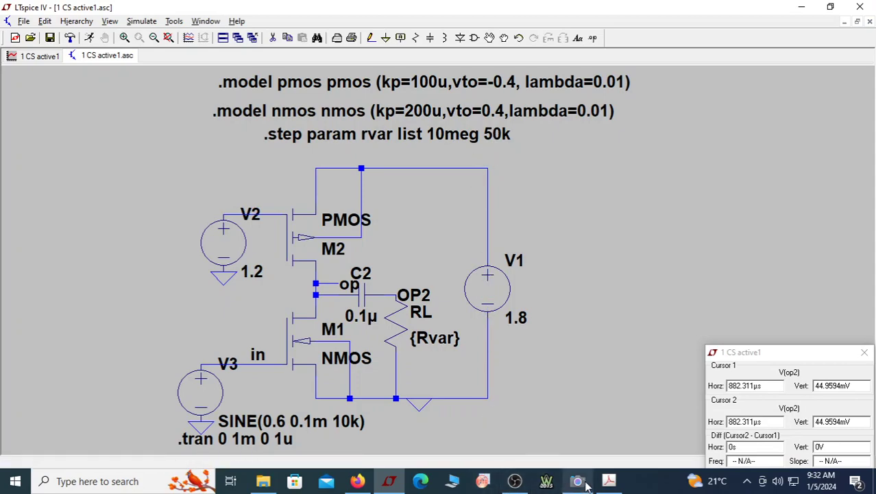
- Compare the handwritten amplifier output-resistance derivation in the Camera app with the load resistor in the LTspice schematic
mouse_move(586, 485)
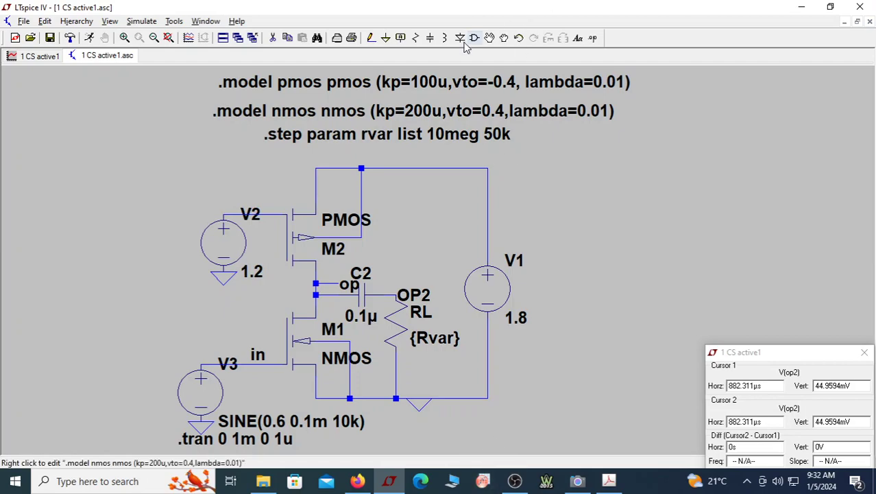
click(578, 482)
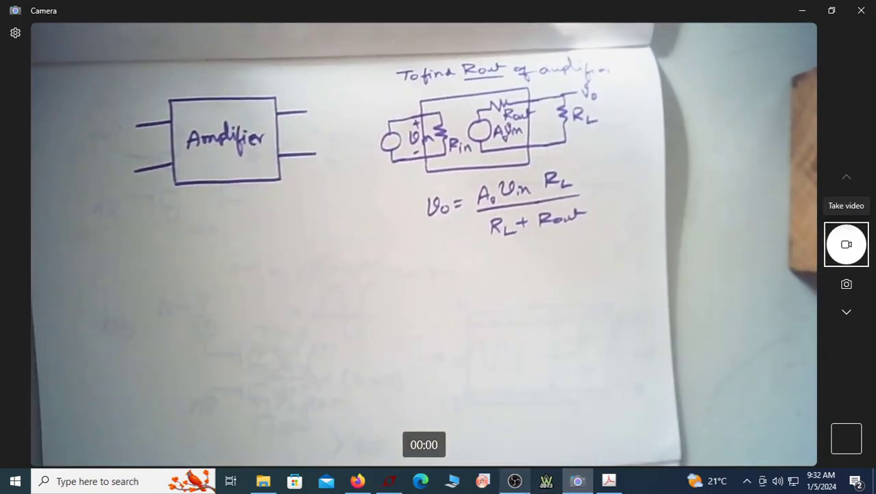
mouse_move(515, 482)
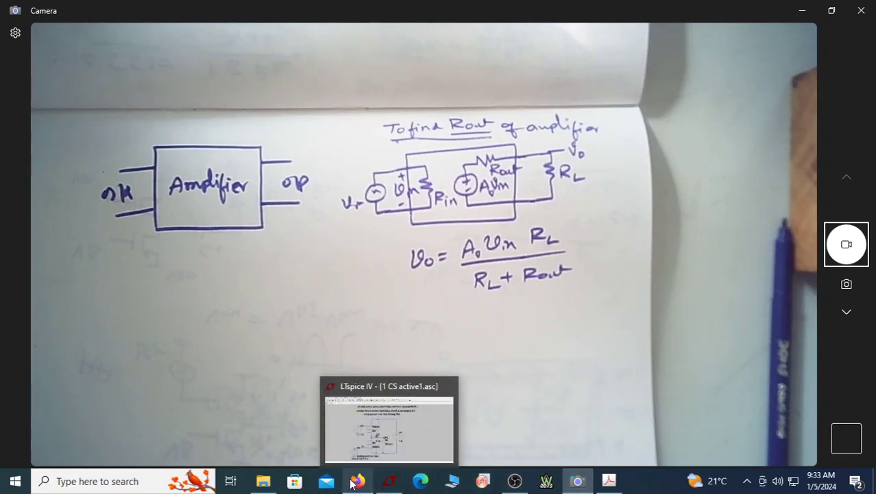
click(390, 482)
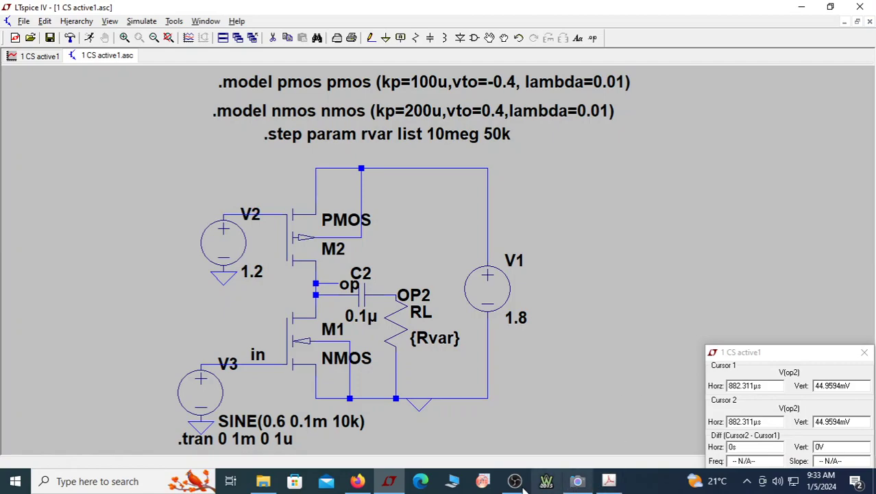
click(580, 482)
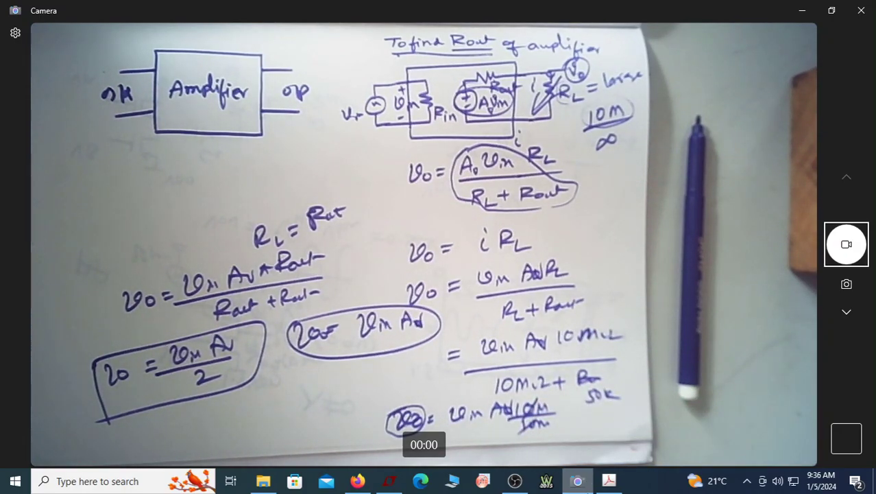
- Review the CS amplifier's specifications and Rout calculation in the PDF against the LTspice schematic and the handwritten notes in the Camera app
click(609, 481)
scroll(648, 288, up, 4)
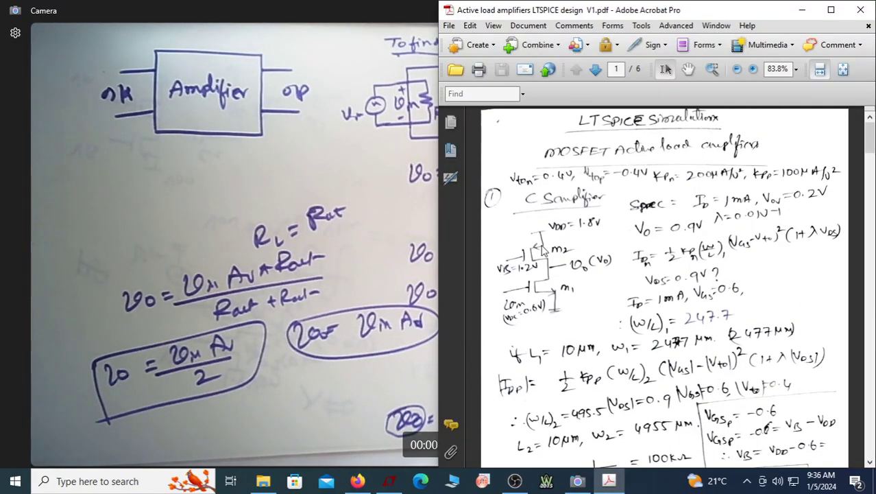
scroll(559, 293, down, 5)
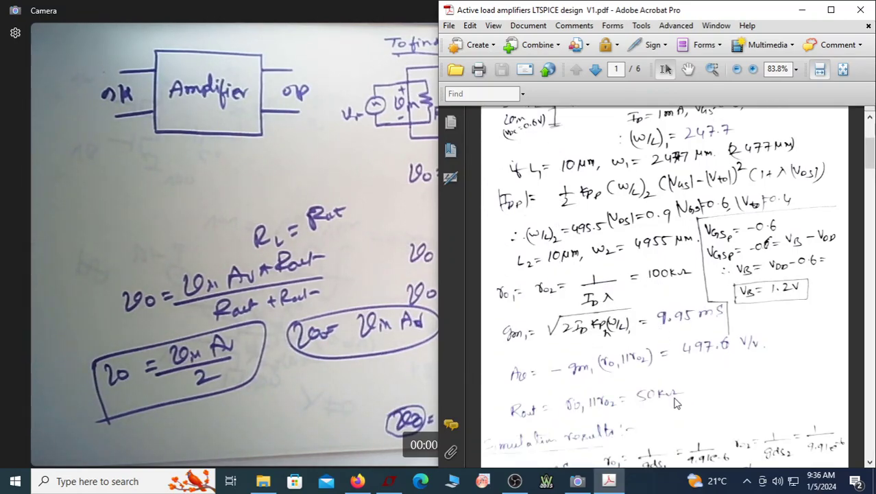
click(390, 482)
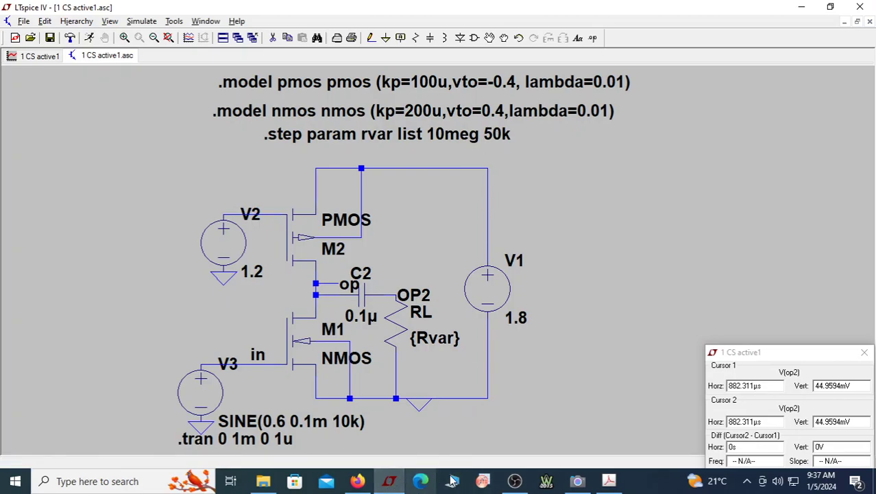
click(577, 481)
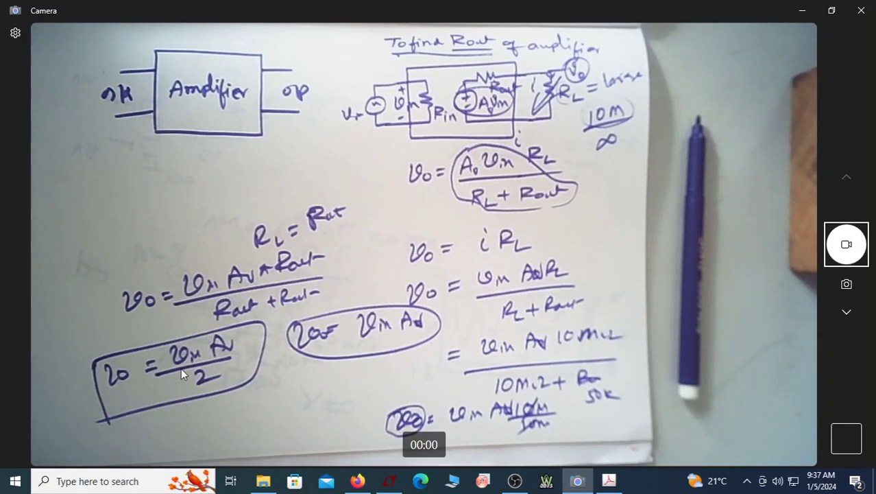
- Return to LTspice, rerun the transient simulation and activate the waveform plot
click(800, 11)
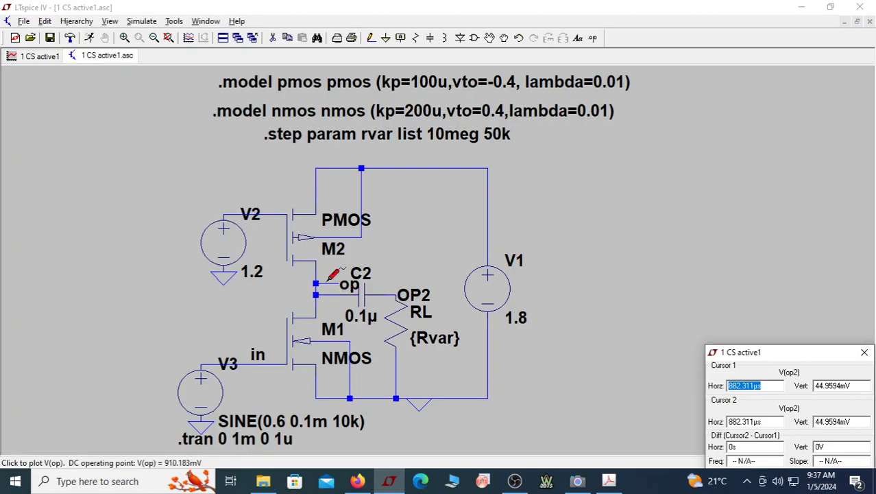
click(90, 39)
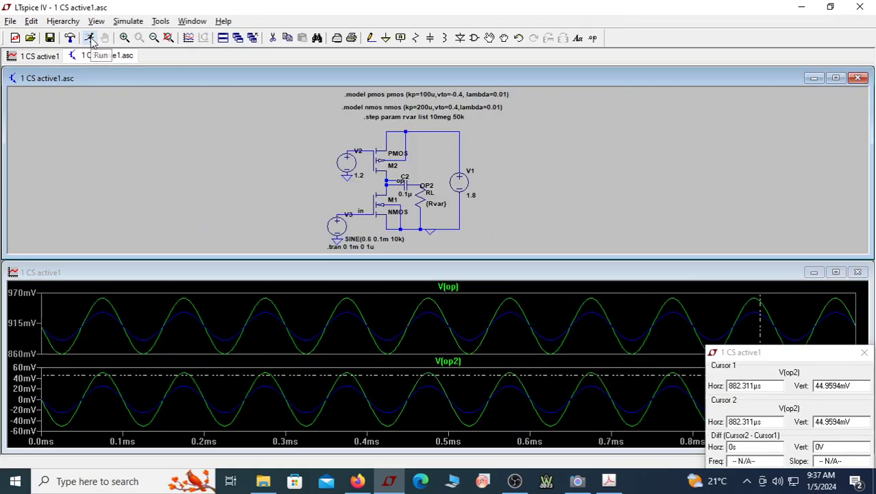
click(450, 274)
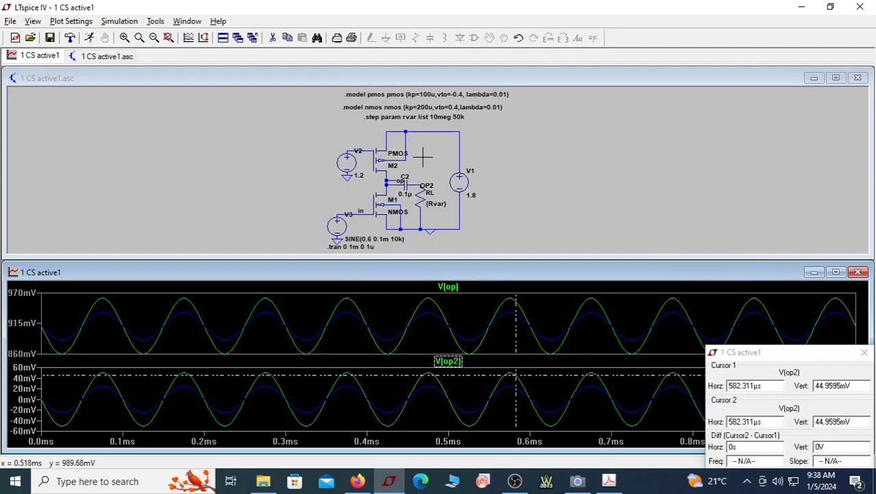
- Reduce the rvar step list to only 10meg, try to run the simulation and dismiss the SPICE error
click(473, 83)
double_click(477, 83)
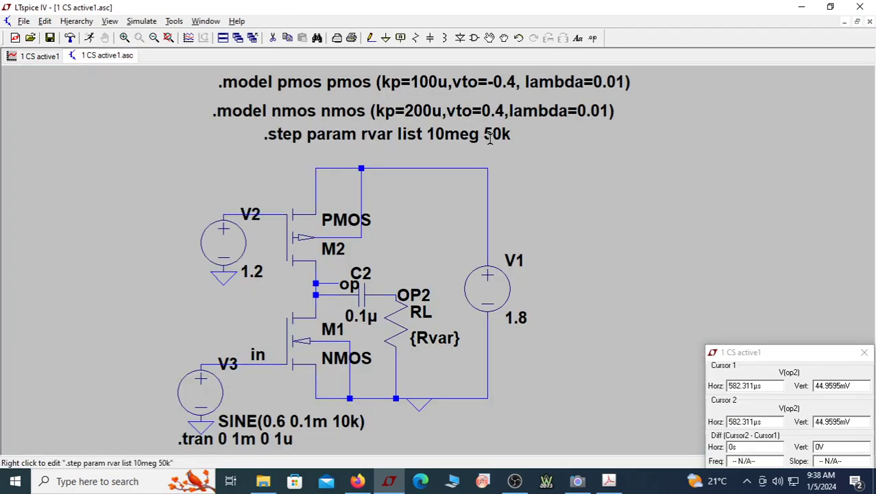
right_click(491, 135)
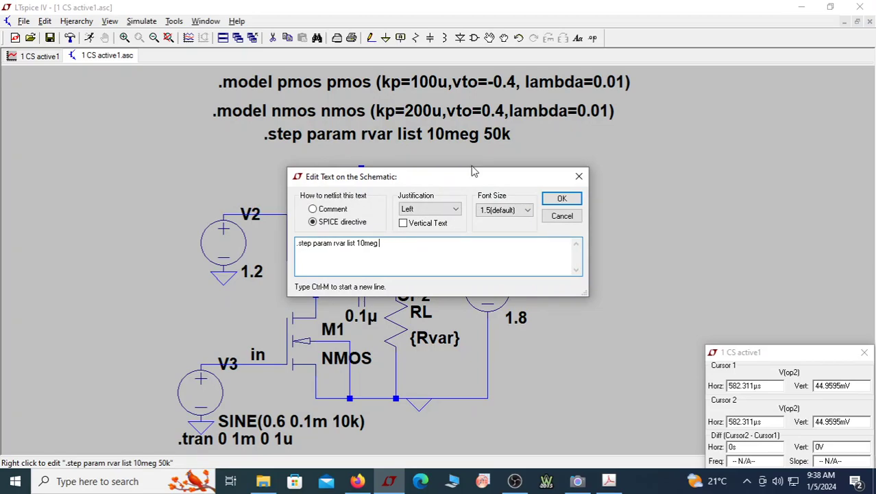
click(562, 198)
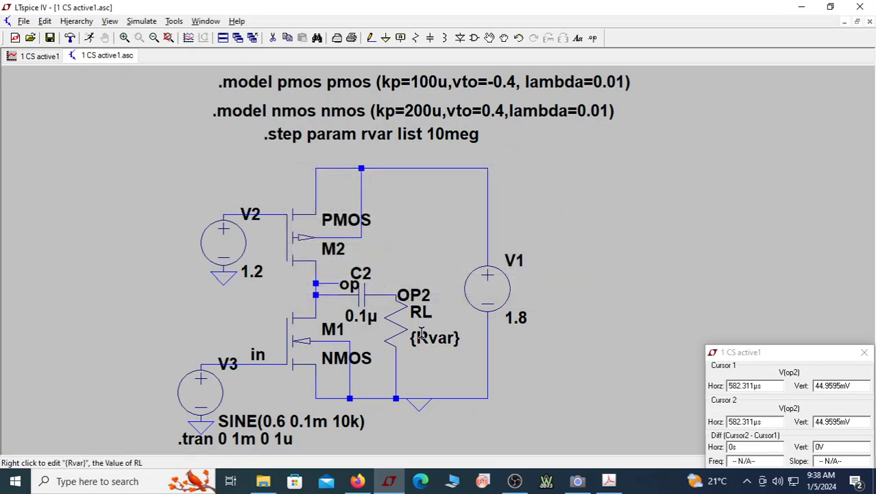
click(88, 38)
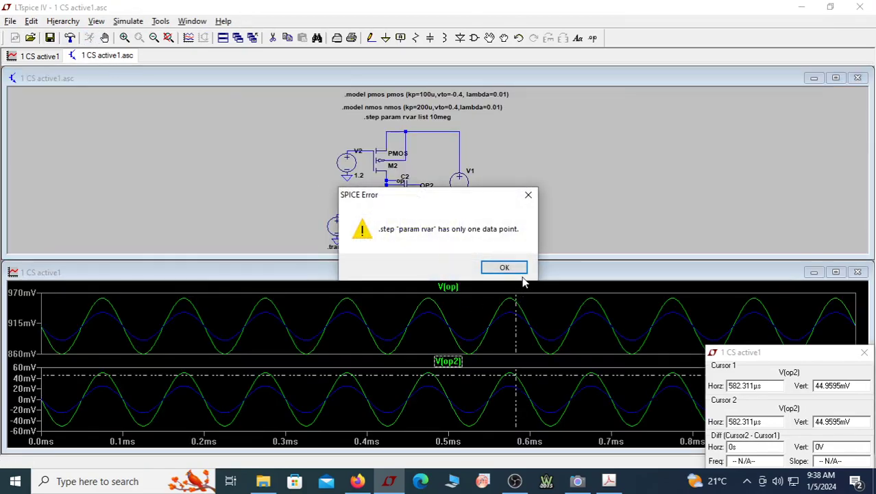
click(517, 269)
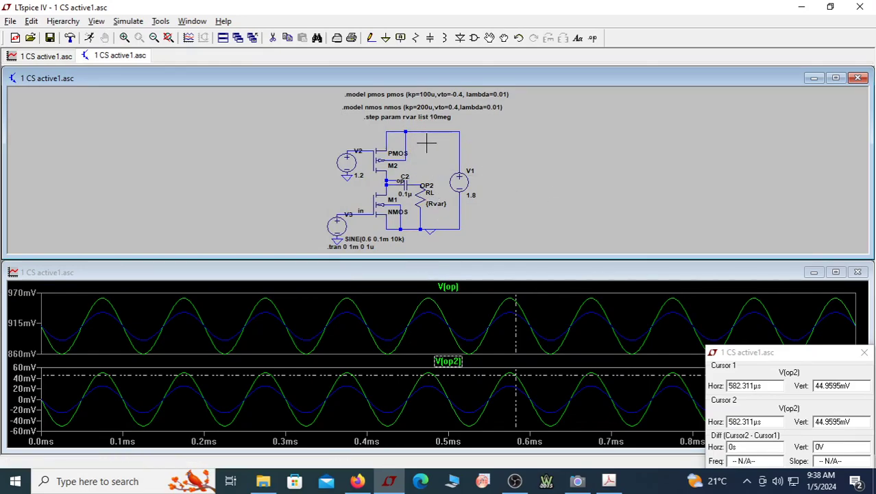
- Set the resistance of load resistor RL to 100meg
right_click(427, 197)
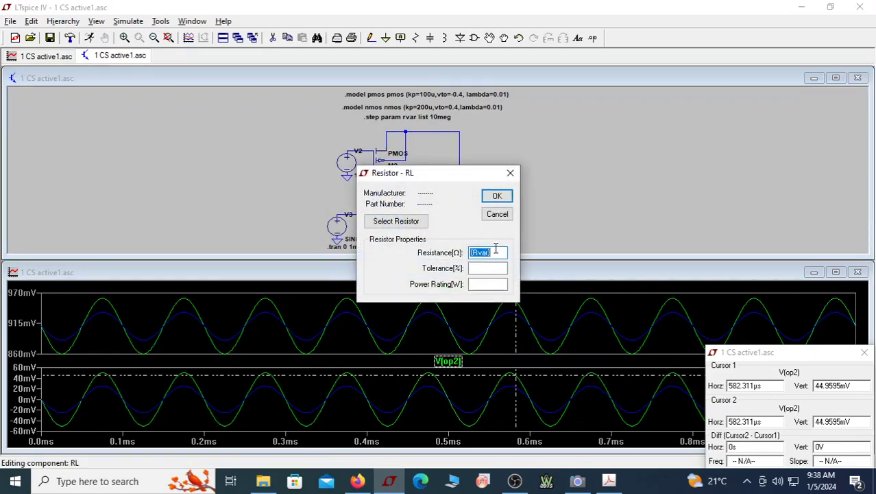
text(100meg)
key(Return)
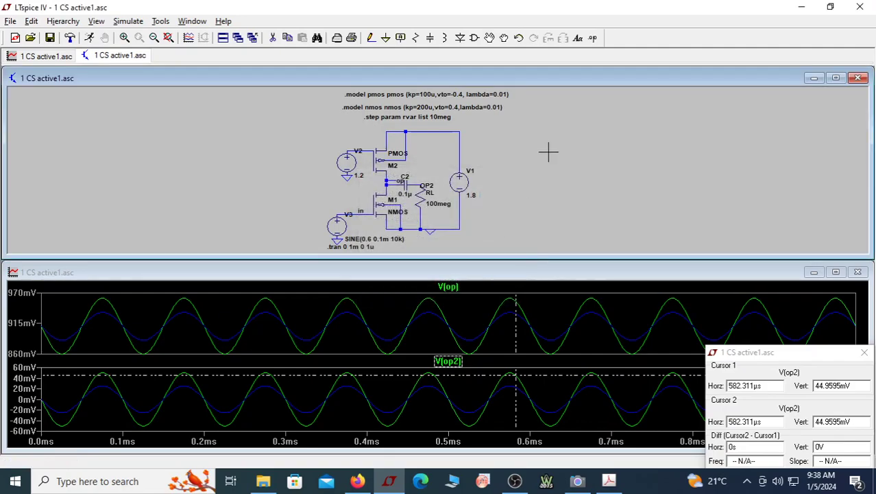
- Comment out the .step param rvar list 10meg directive with a semicolon and rerun the transient simulation
right_click(411, 116)
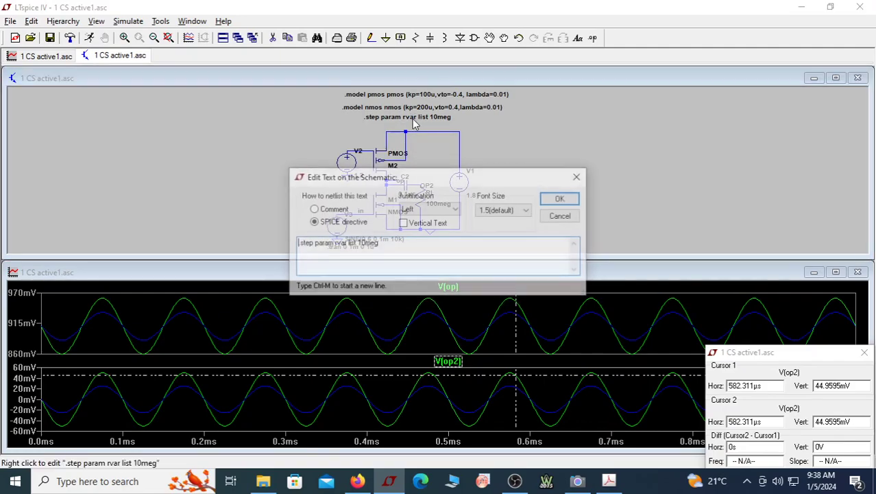
click(298, 243)
text(;)
click(562, 198)
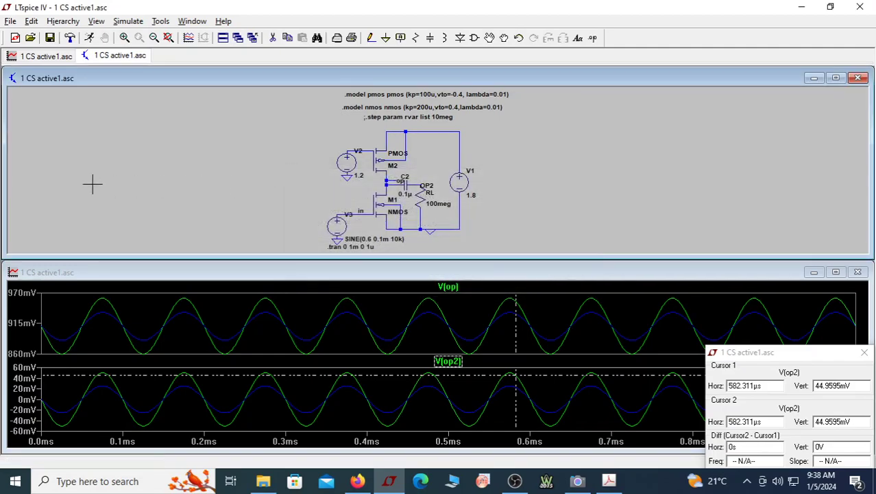
click(89, 39)
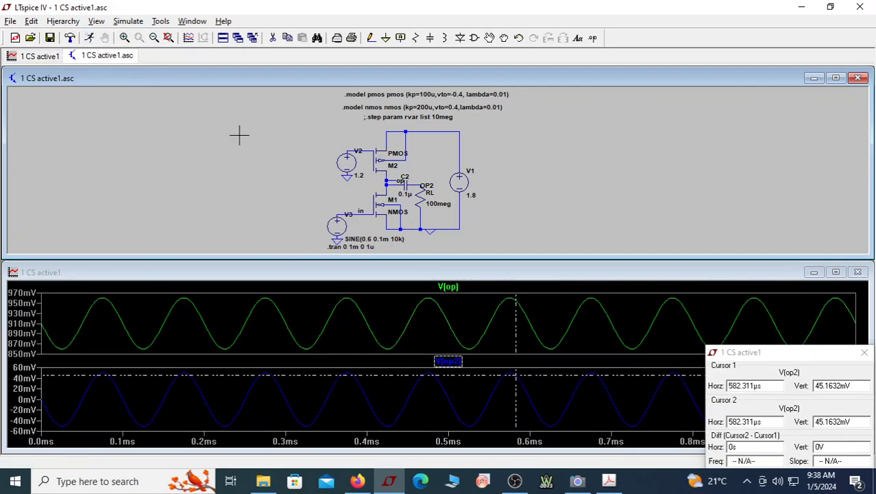
- Remove the V(op2) trace and its plot pane from the waveform viewer, keeping only V(op)
double_click(497, 78)
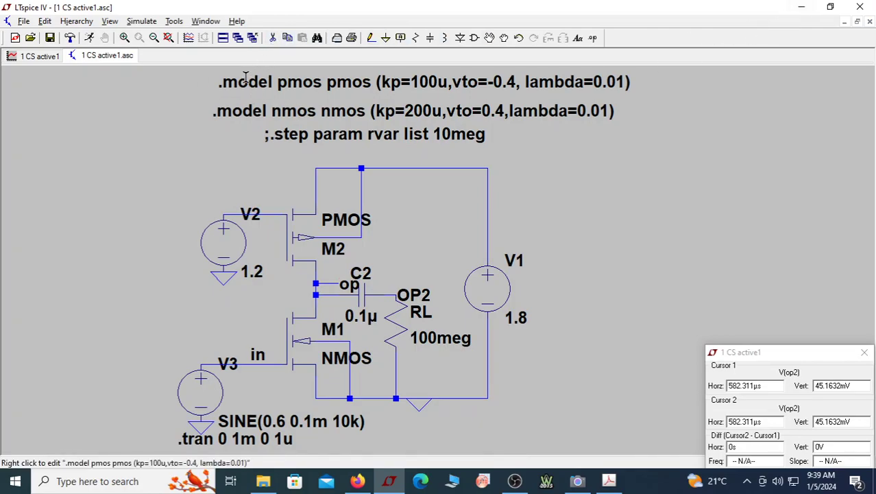
click(223, 38)
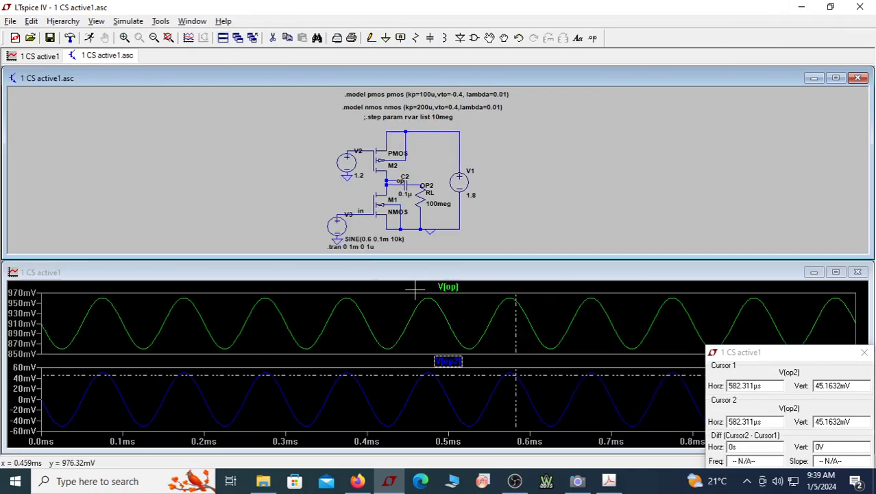
double_click(462, 273)
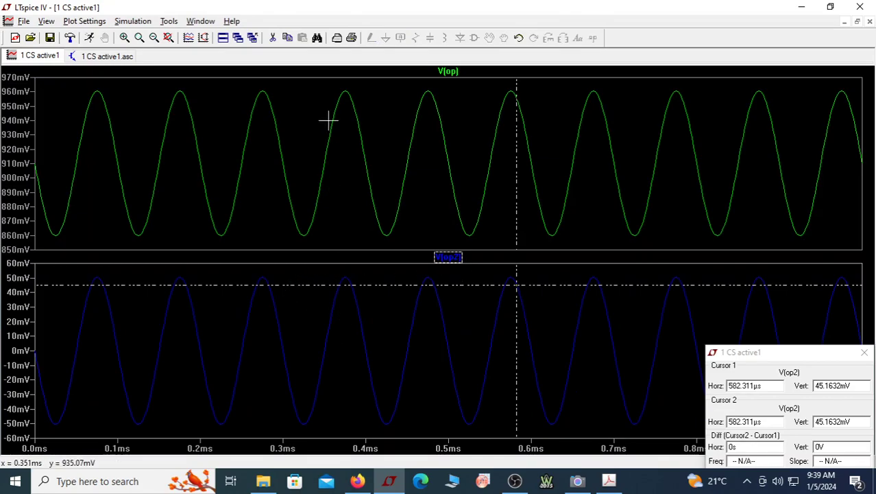
right_click(514, 258)
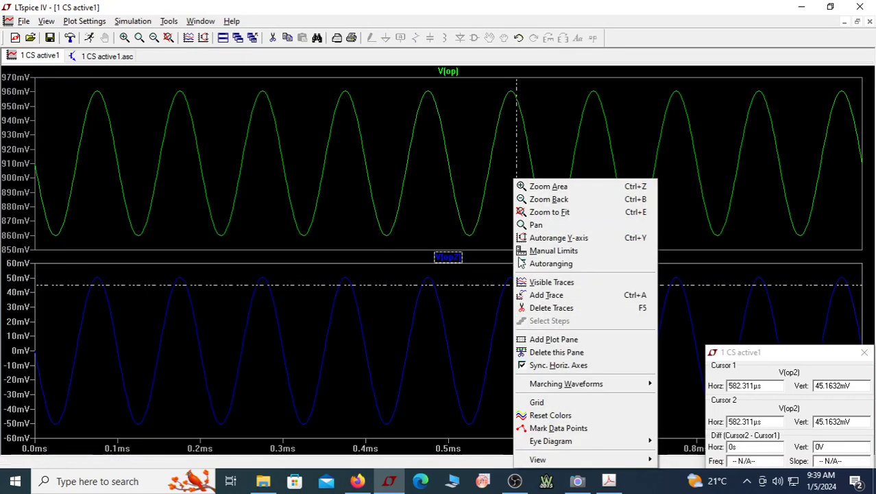
click(449, 258)
click(457, 271)
key(Escape)
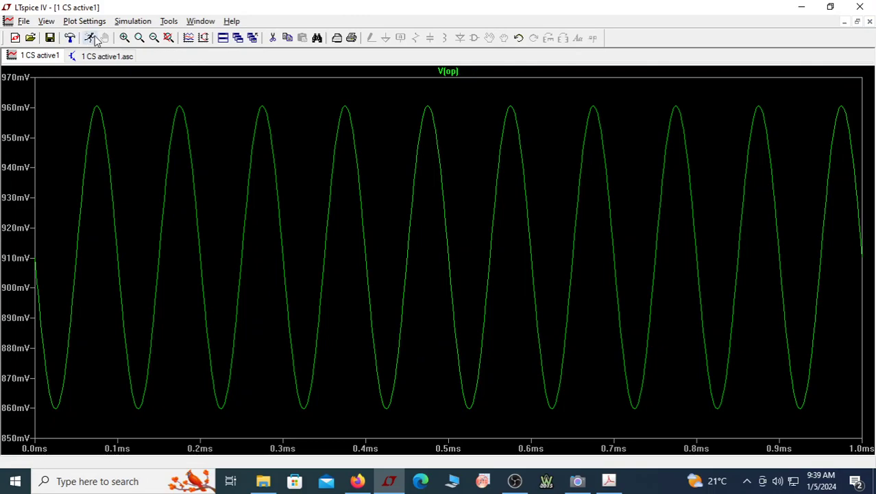
- Plot the input node voltage V(in) and move V(op) into a newly added plot pane above it
click(222, 37)
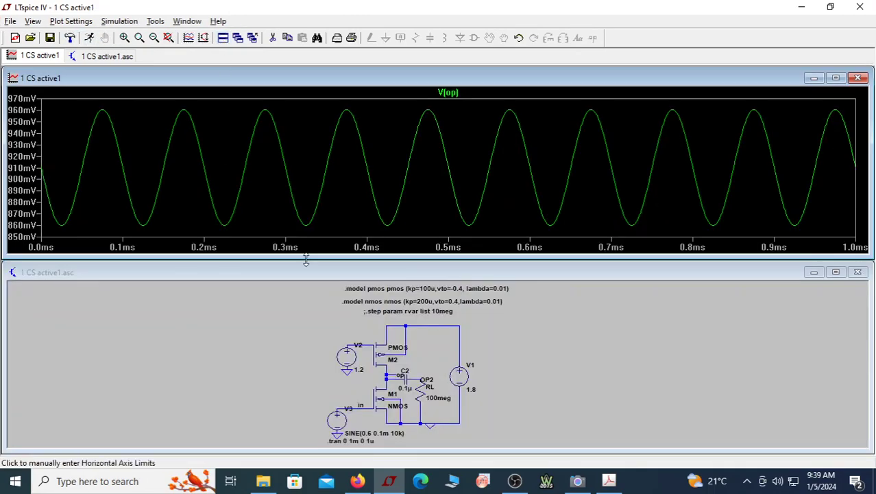
click(305, 395)
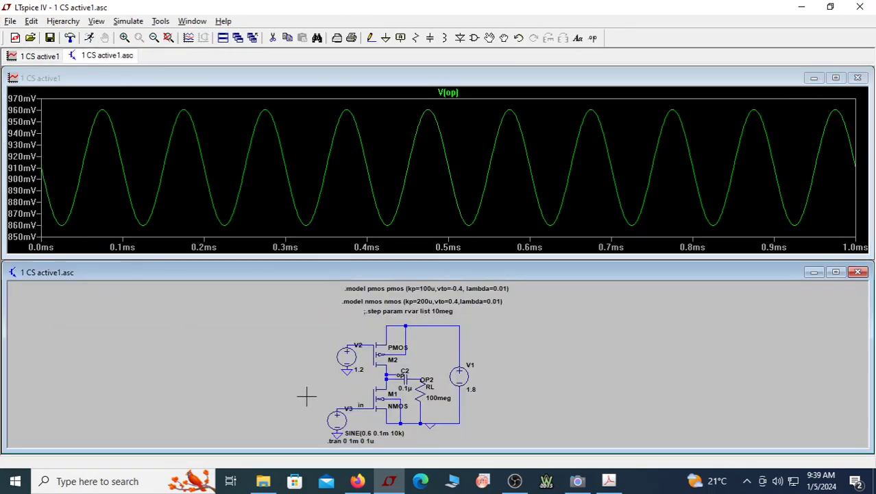
click(358, 408)
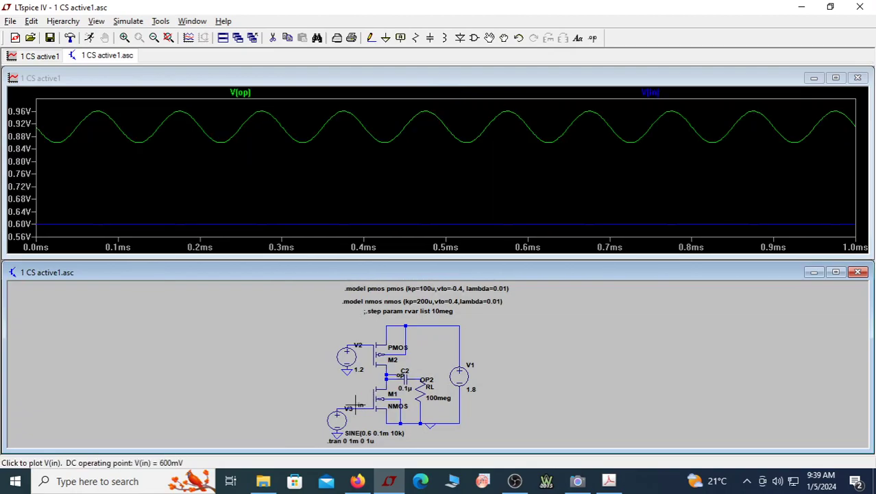
double_click(524, 77)
right_click(495, 299)
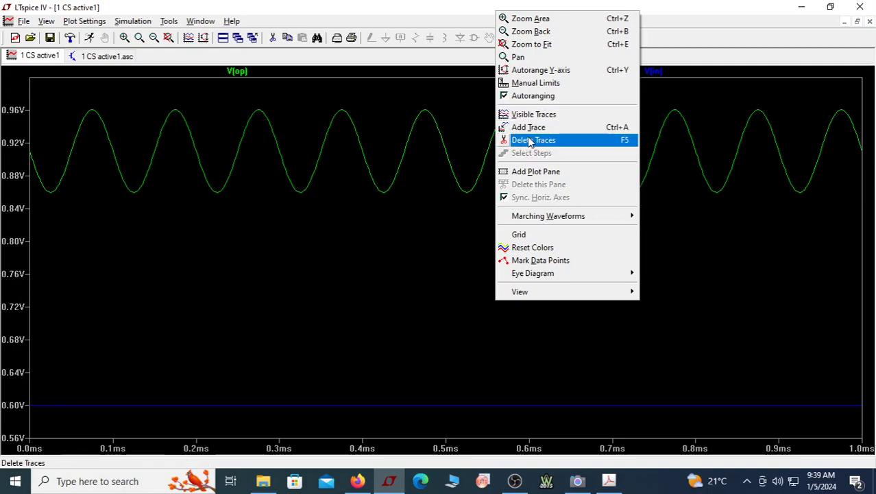
click(552, 175)
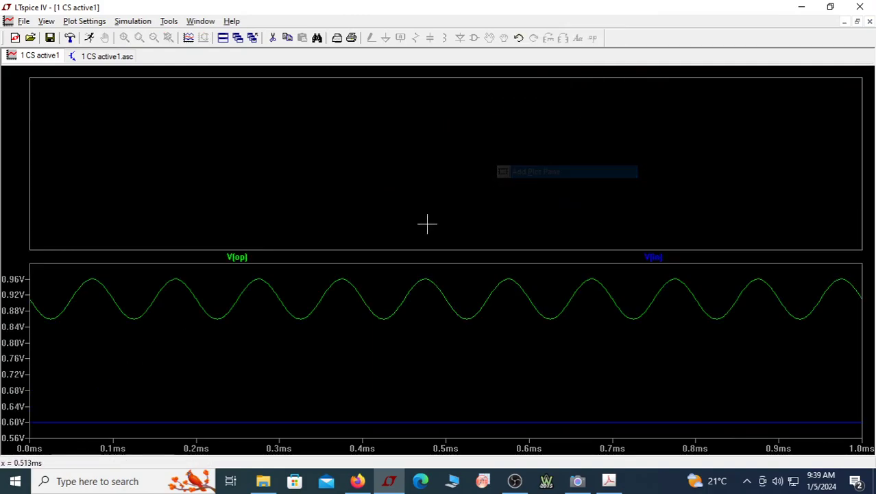
drag(252, 257, 248, 192)
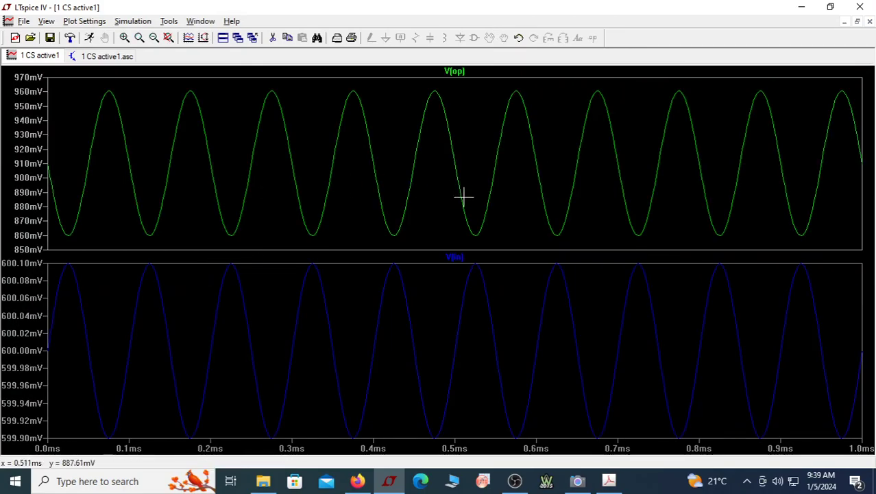
- Change the colour of the V(in) trace to red
right_click(466, 258)
click(404, 212)
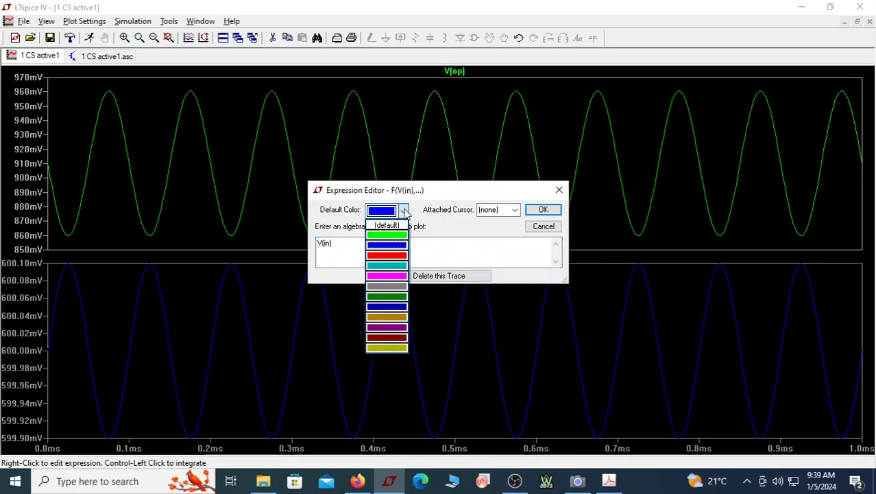
click(403, 251)
click(539, 210)
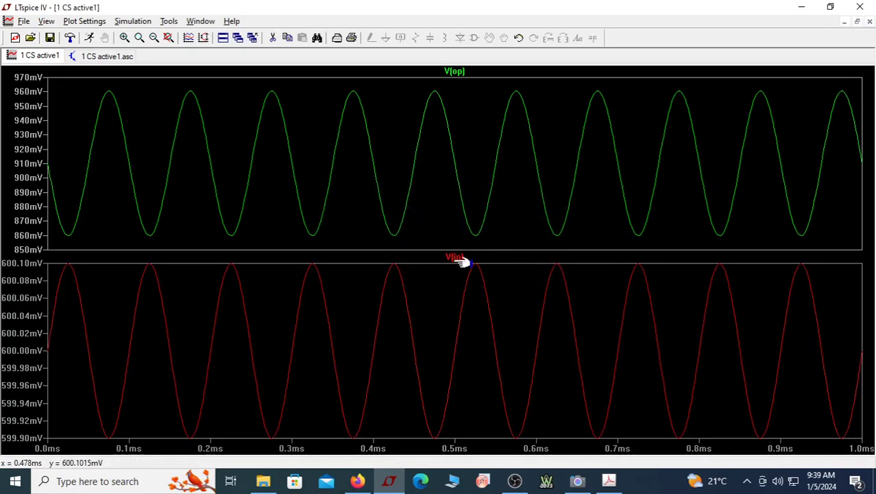
- Measure V(in) peak to peak with cursors at a crest near 424 µs and the following trough near 476 µs
click(464, 257)
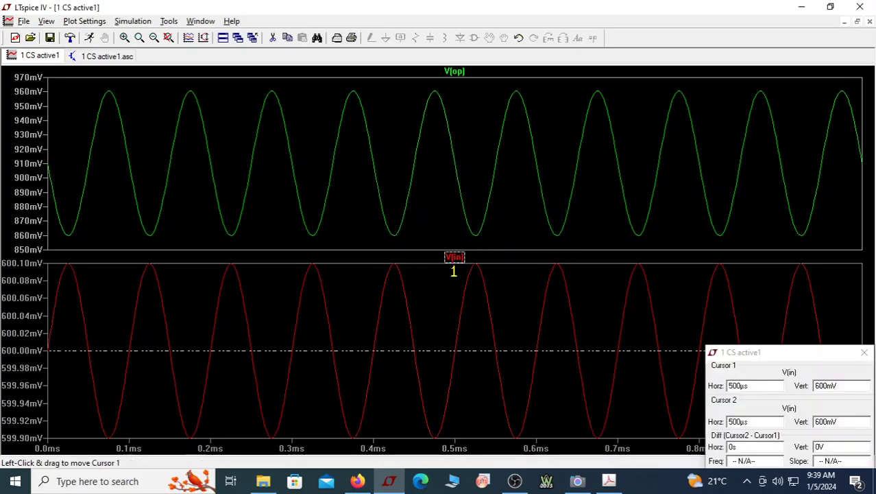
mouse_move(453, 350)
mouse_down()
mouse_move(395, 319)
mouse_move(394, 263)
mouse_up()
drag(394, 319, 393, 316)
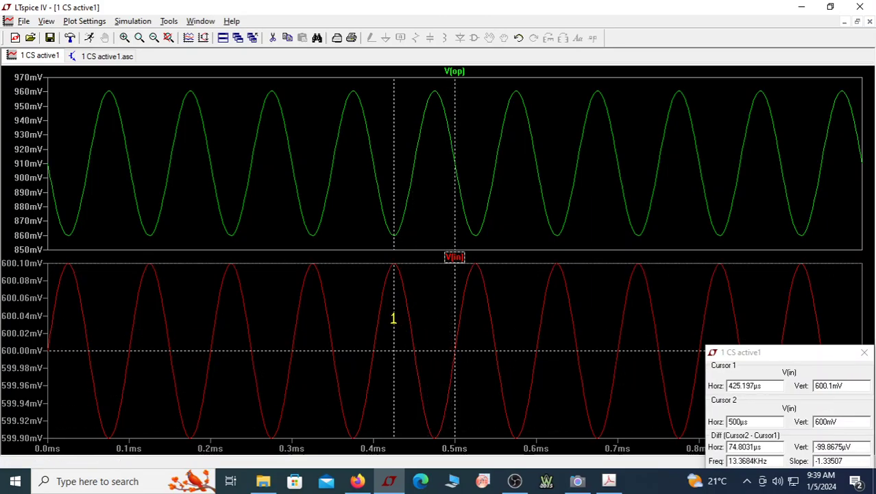
drag(448, 352, 436, 373)
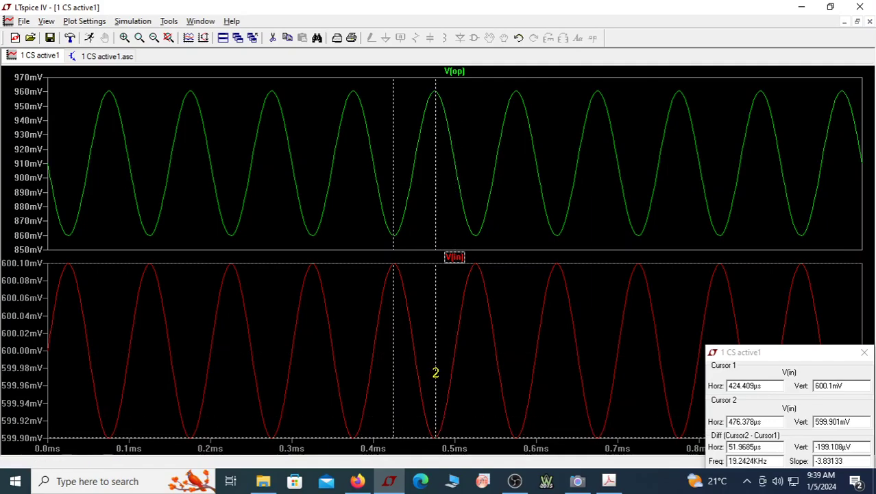
drag(866, 446, 816, 447)
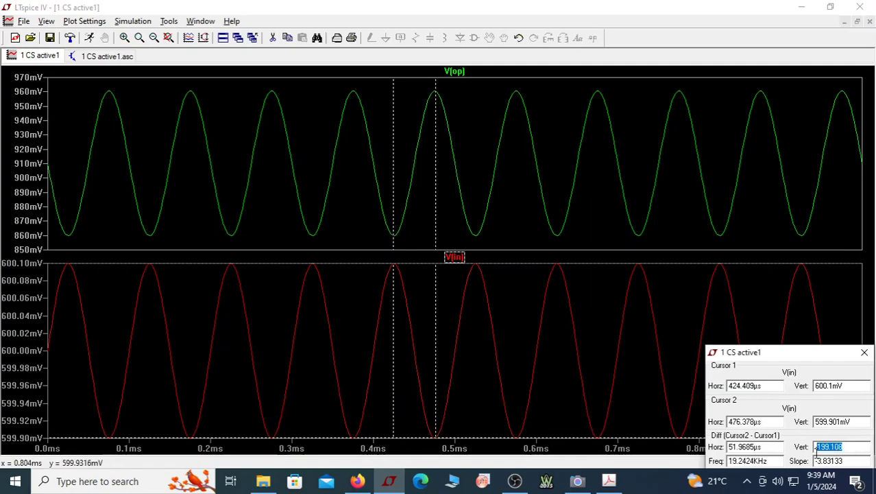
click(263, 481)
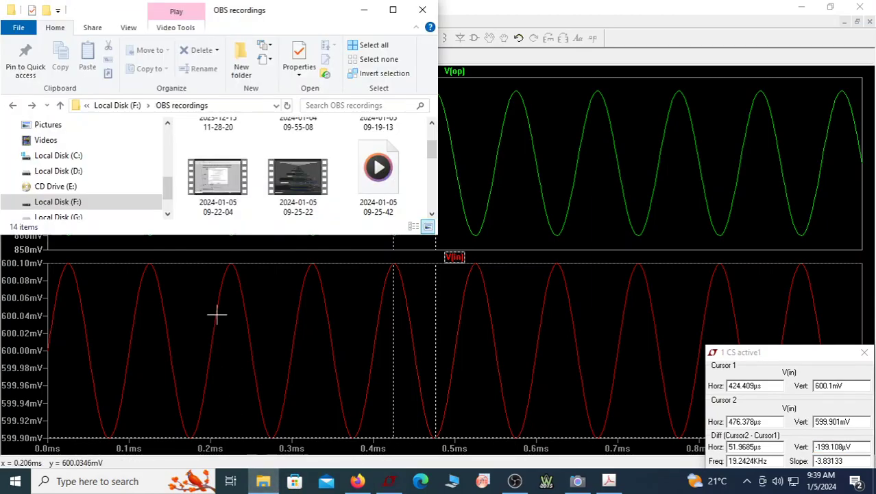
click(364, 10)
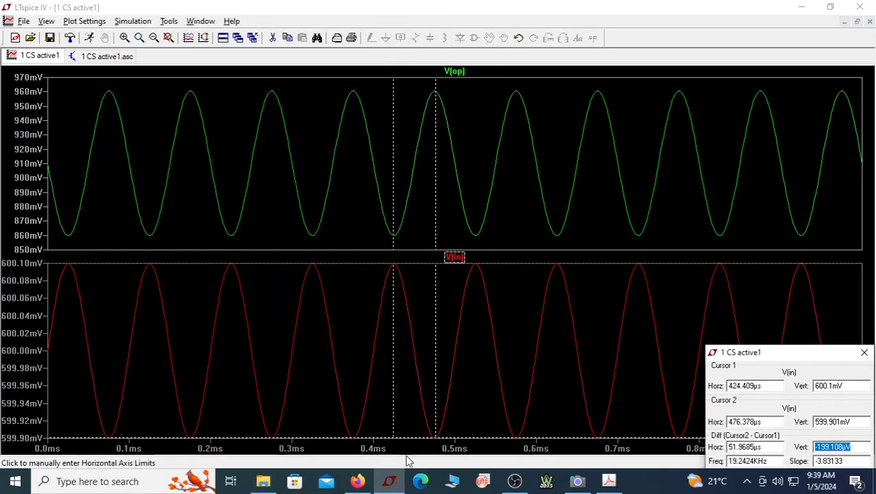
- Check the .tran command and the SINE value of source V3 in the schematic against the measured V(in) difference
click(224, 39)
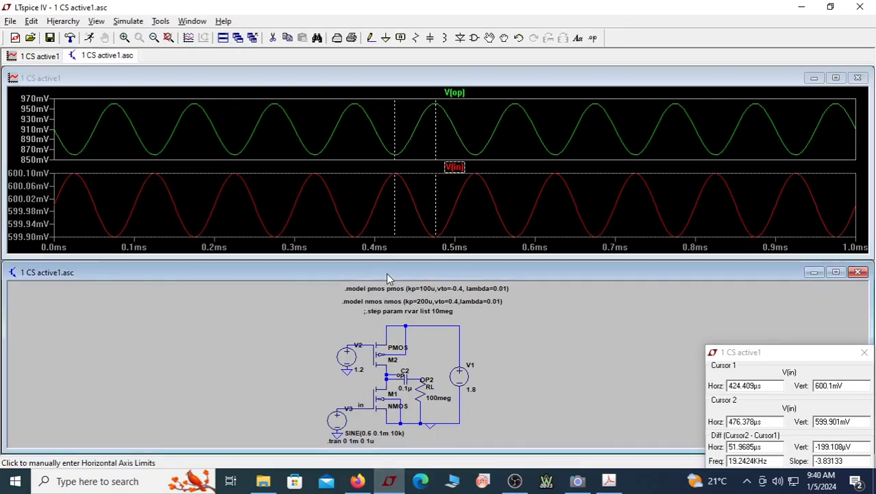
double_click(386, 273)
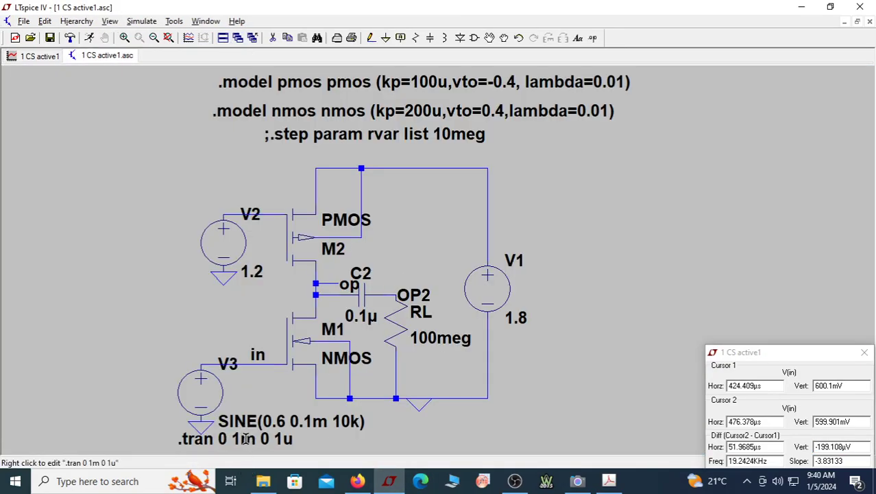
right_click(245, 439)
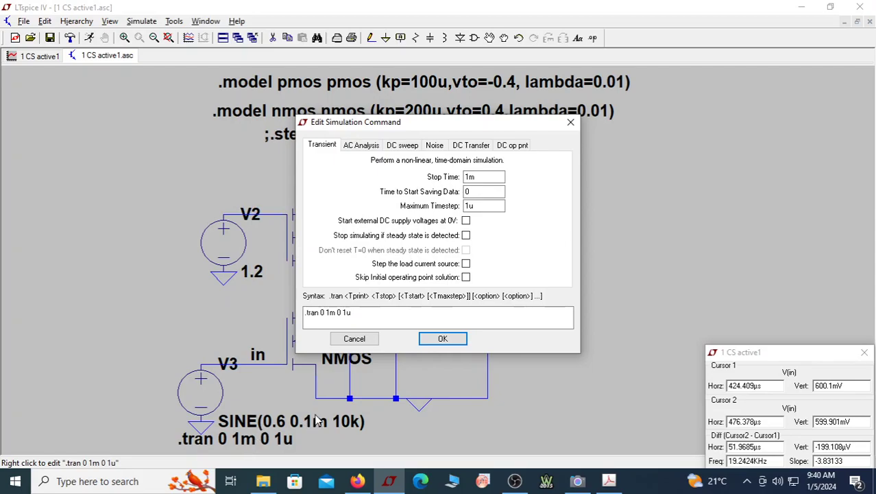
click(443, 338)
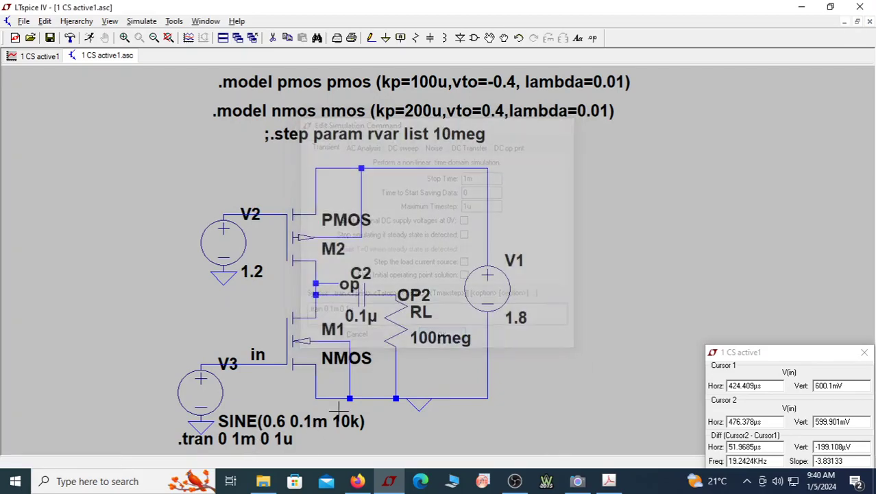
right_click(305, 425)
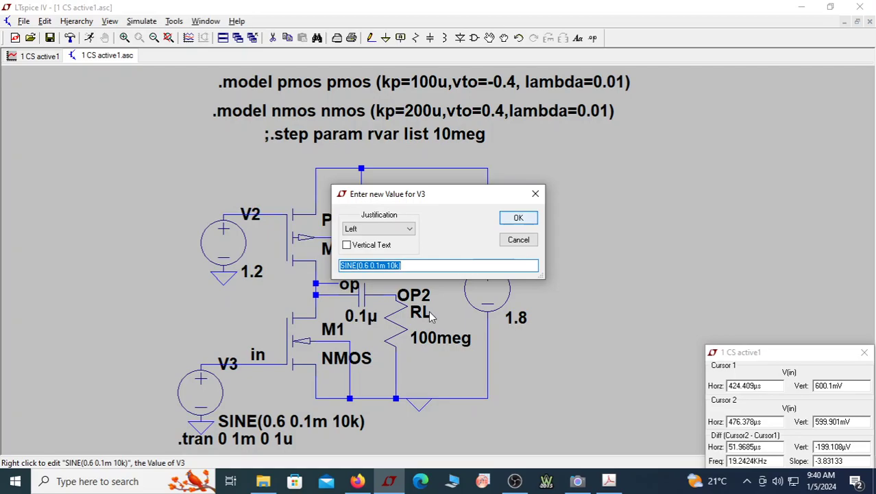
click(519, 218)
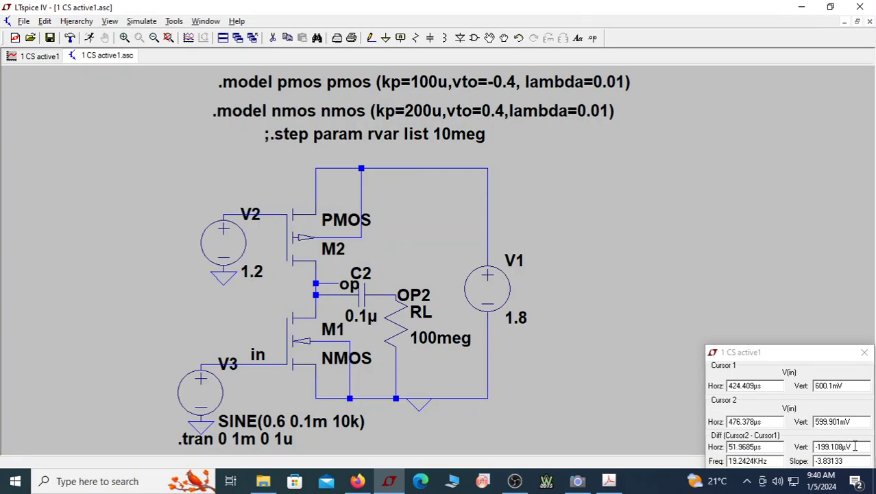
drag(855, 447, 834, 447)
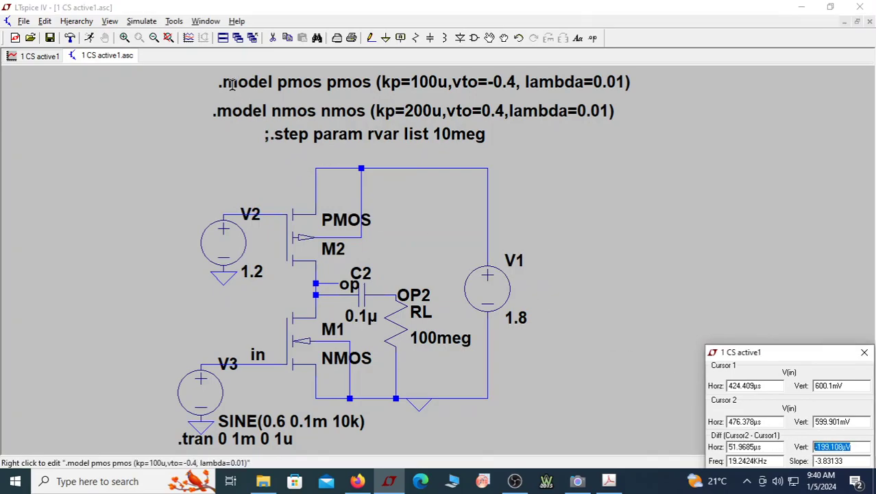
- Refine the V(in) peak-to-peak measurement by placing the cursors at about 424.5 µs and 475.5 µs on the waveform
click(226, 39)
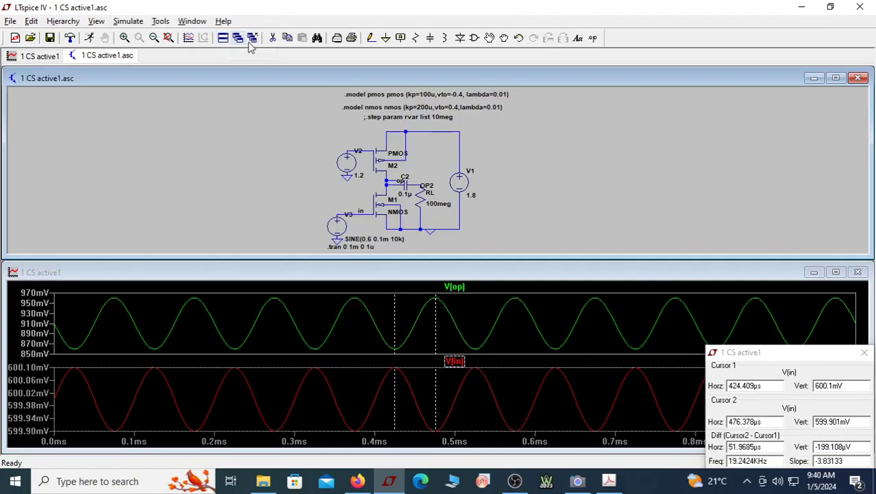
double_click(408, 273)
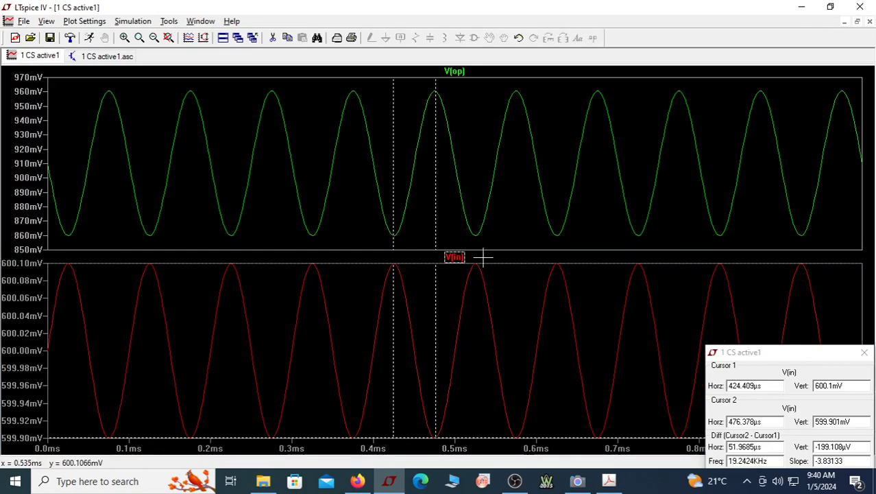
drag(383, 258, 485, 452)
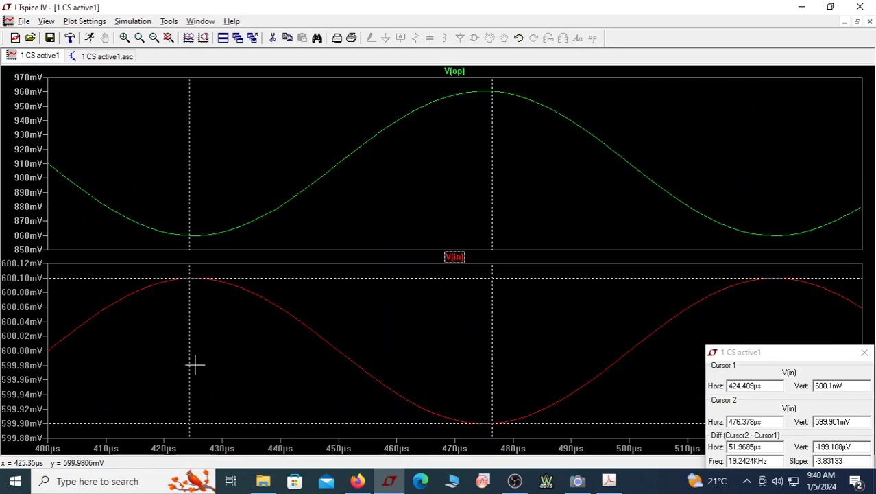
drag(190, 366, 190, 372)
drag(493, 392, 487, 390)
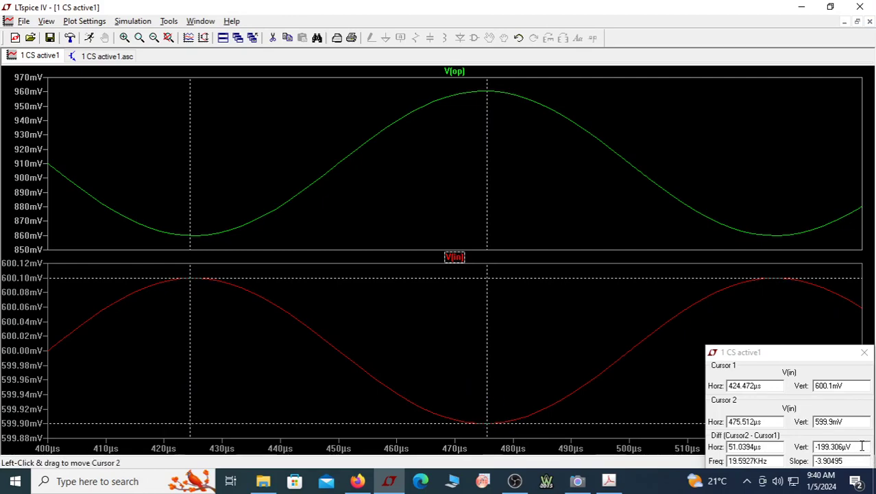
double_click(862, 446)
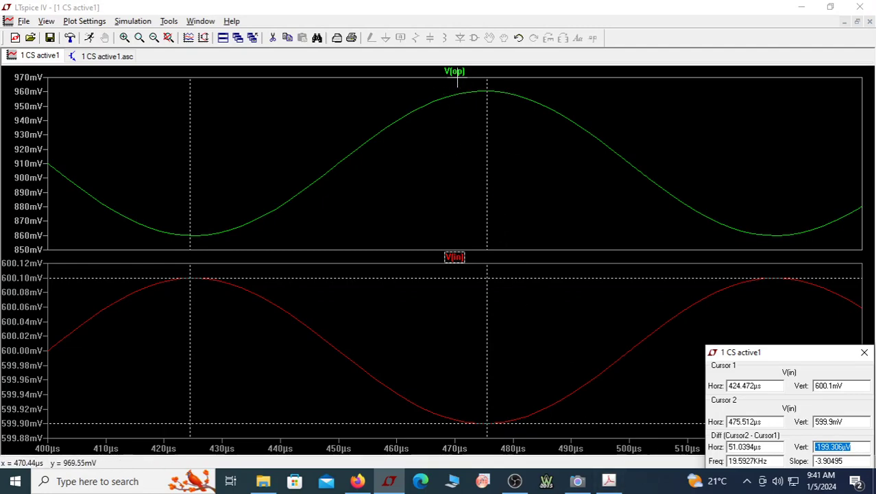
- Attach both cursors to V(op) to measure the output's peak-to-peak swing at the same two times
click(459, 72)
click(456, 72)
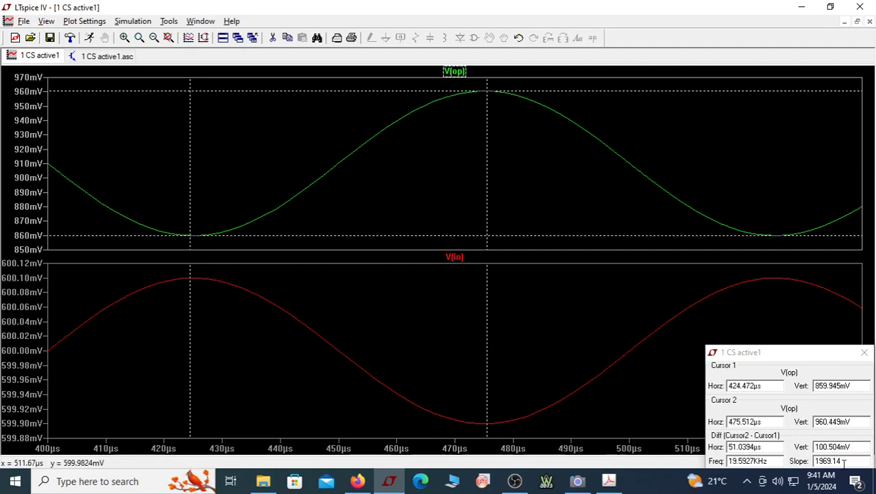
- Work out the V(op)/V(in) peak-to-peak gain from the cursor difference in the Camera notes and compare it with the PDF's gain calculation
drag(865, 445, 802, 444)
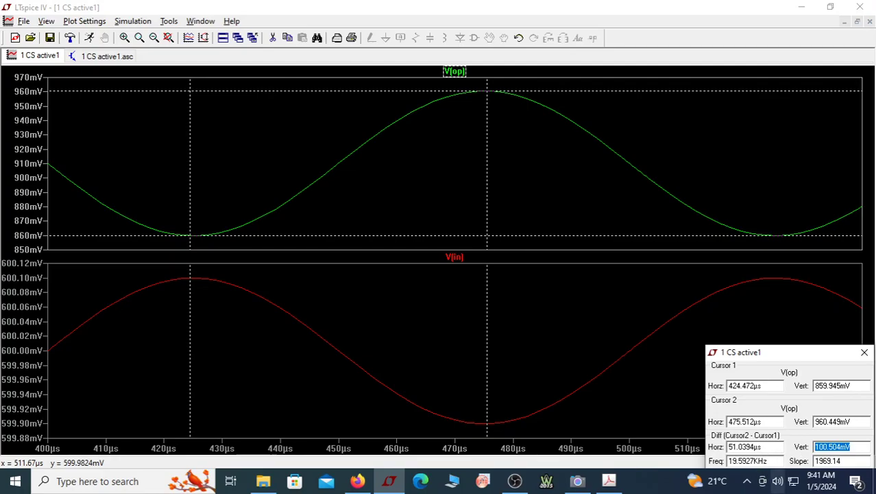
click(581, 482)
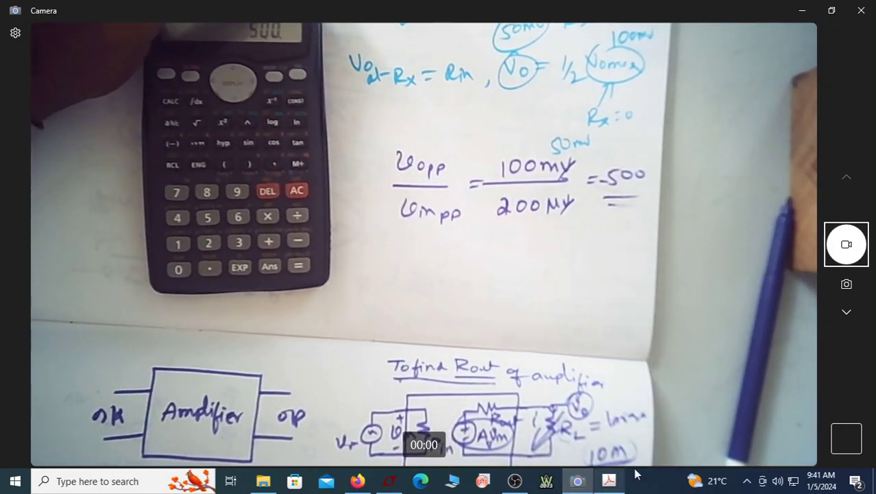
click(609, 482)
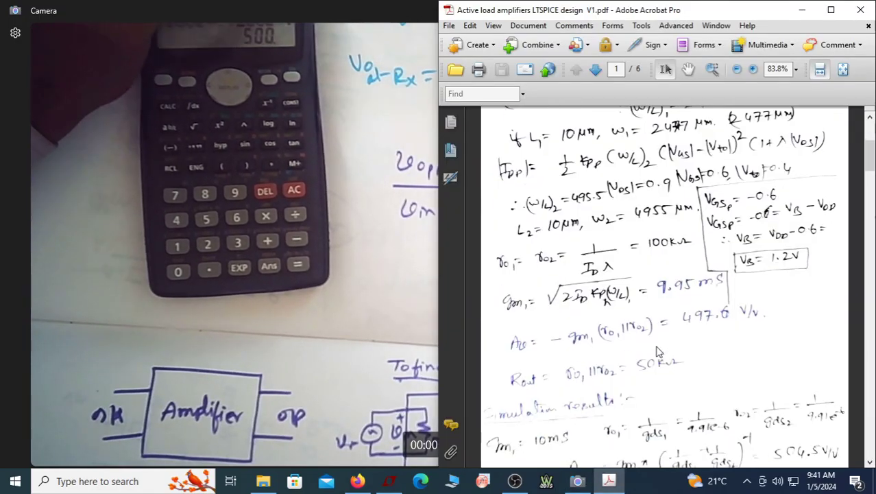
scroll(656, 351, down, 5)
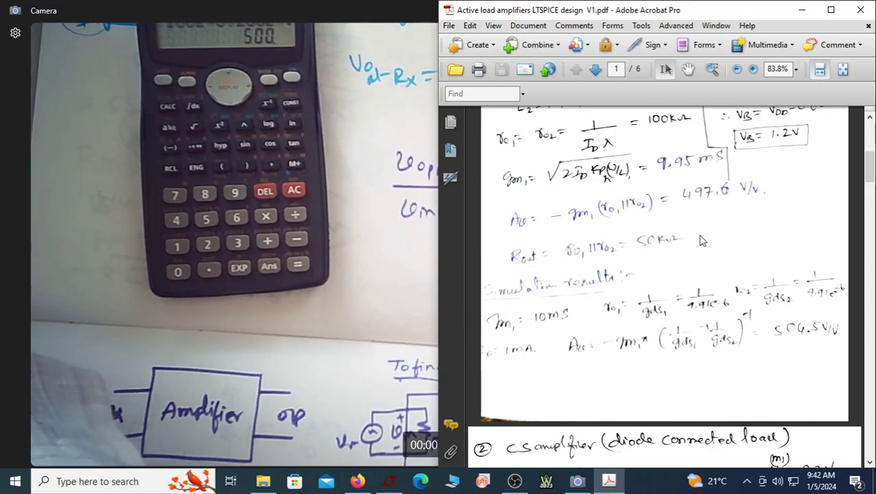
- Switch back to LTspice, tile the waveform and schematic windows, and review the handwritten output-resistance method in Camera
click(389, 481)
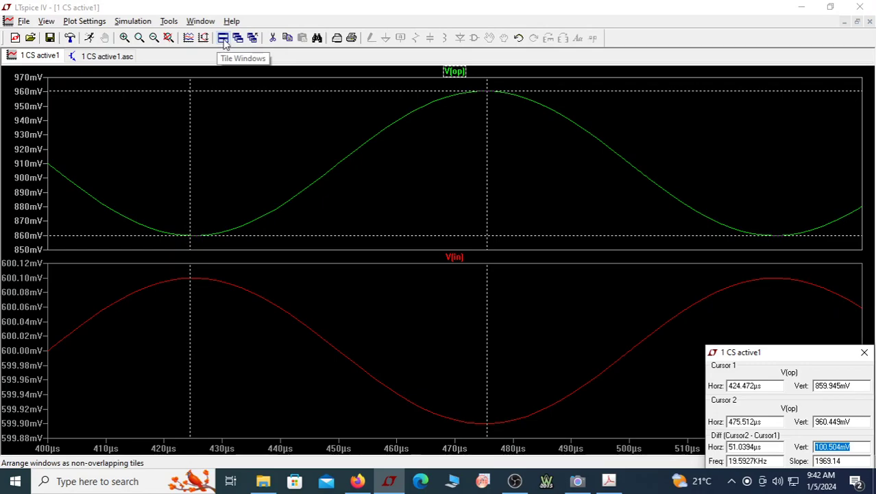
double_click(853, 446)
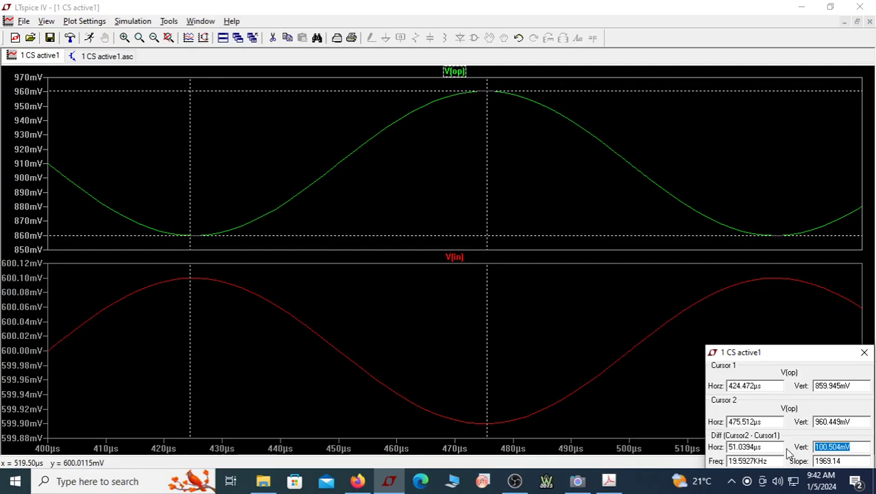
click(223, 39)
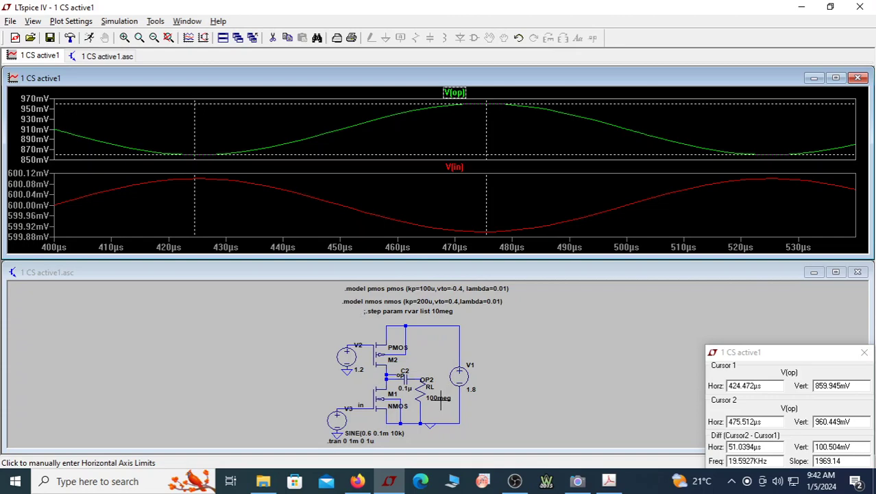
click(577, 480)
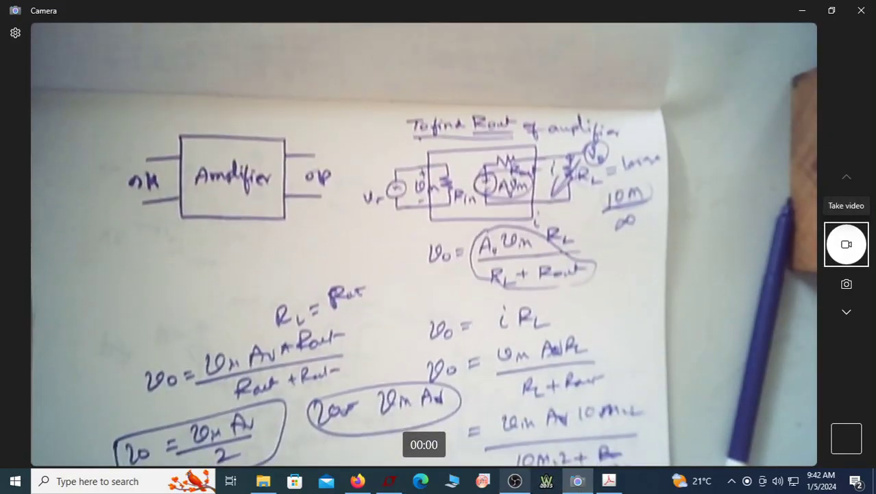
mouse_move(514, 481)
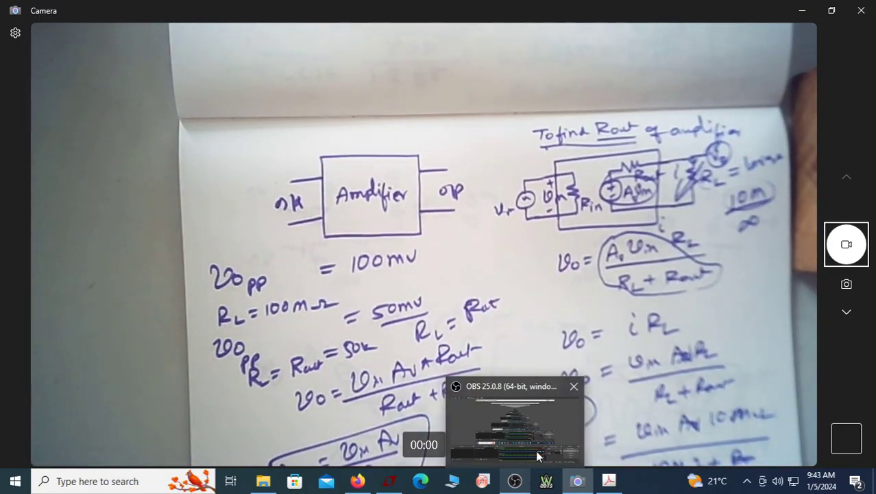
click(811, 14)
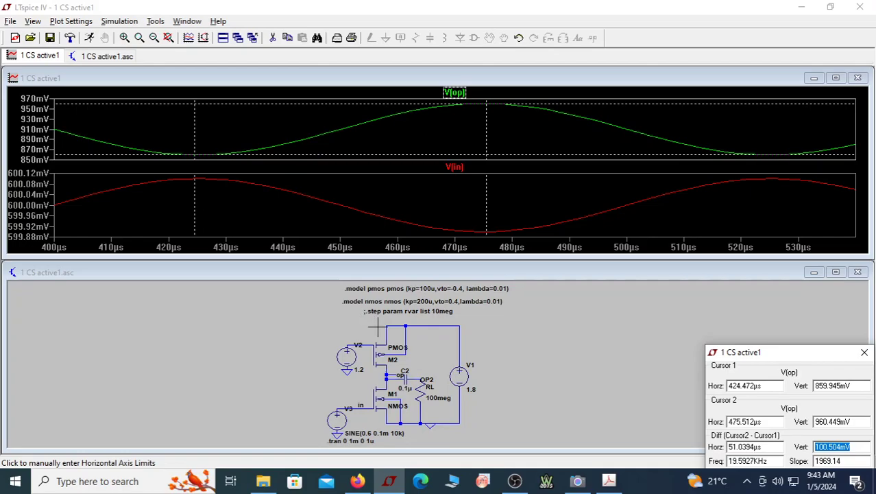
- Undo the recent schematic edits to restore RL as {Rvar} and the active .step directive listing 10meg and 50k
click(559, 357)
key(F9)
key(F9)
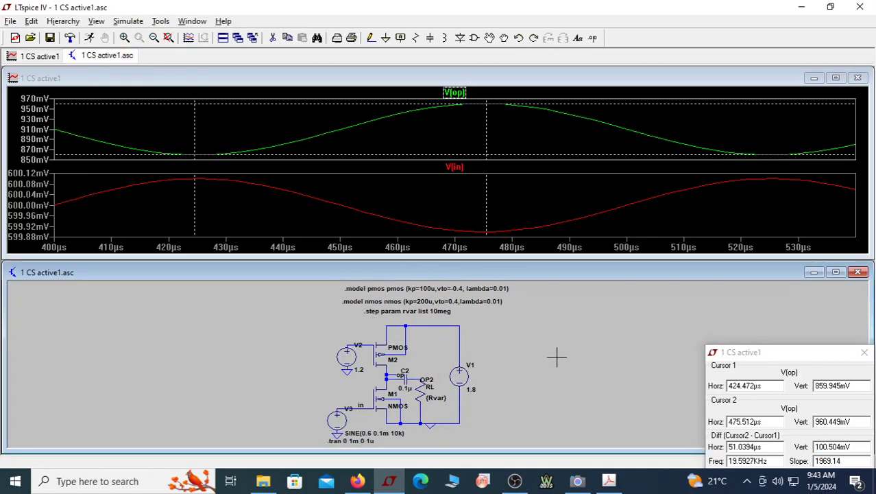
key(F9)
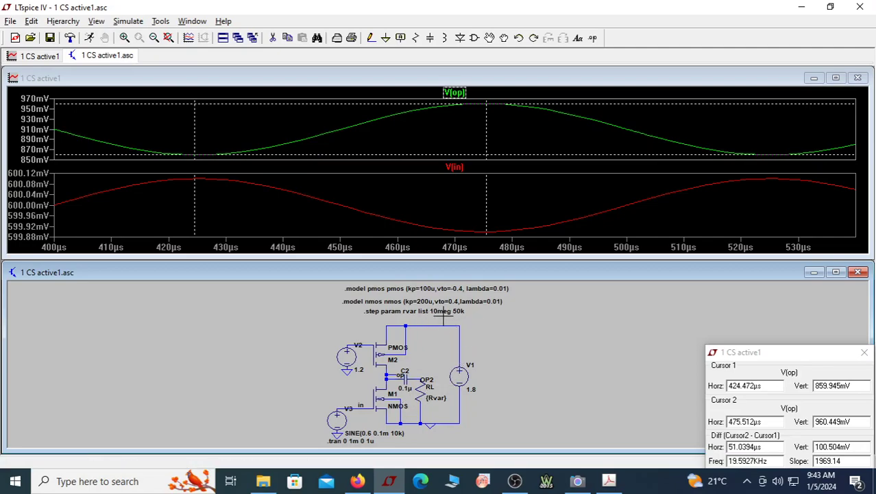
- Change the directive to ".step param rvar list 100meg 50k" and run the transient simulation
double_click(476, 268)
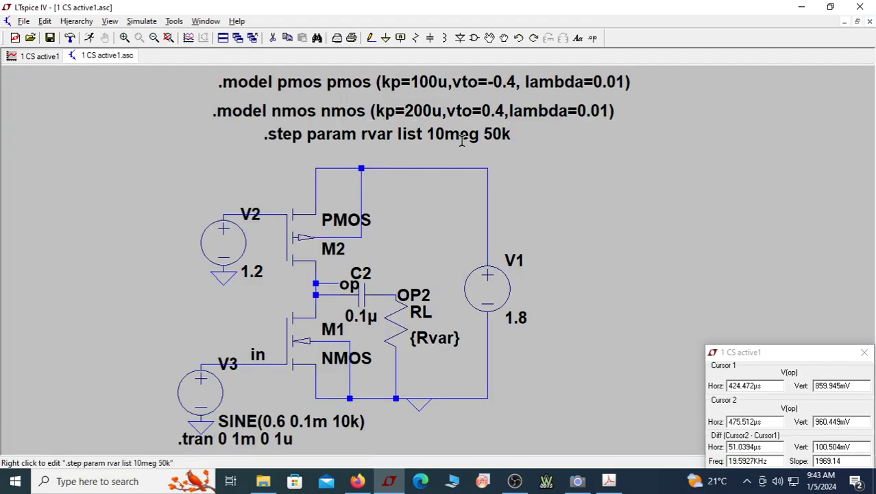
right_click(446, 136)
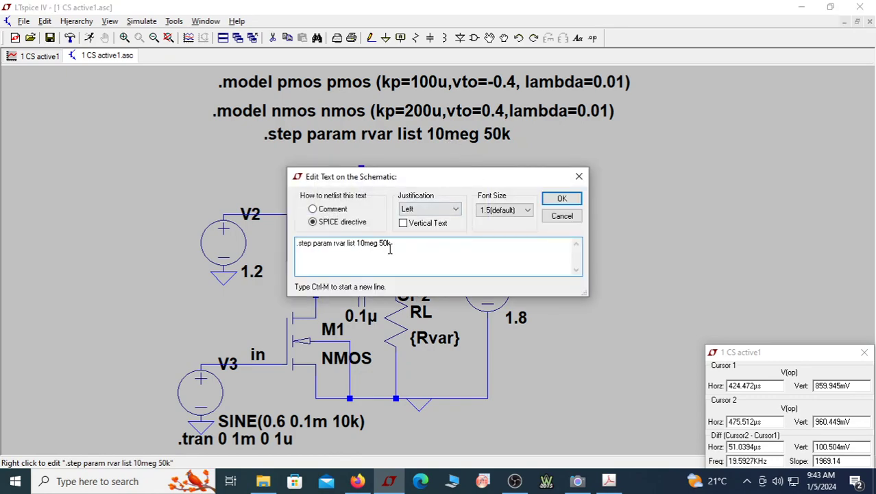
click(561, 198)
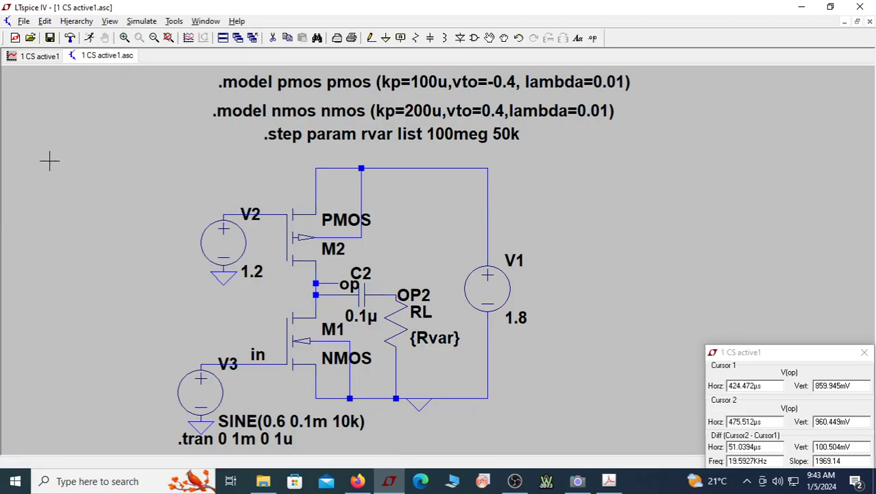
click(89, 38)
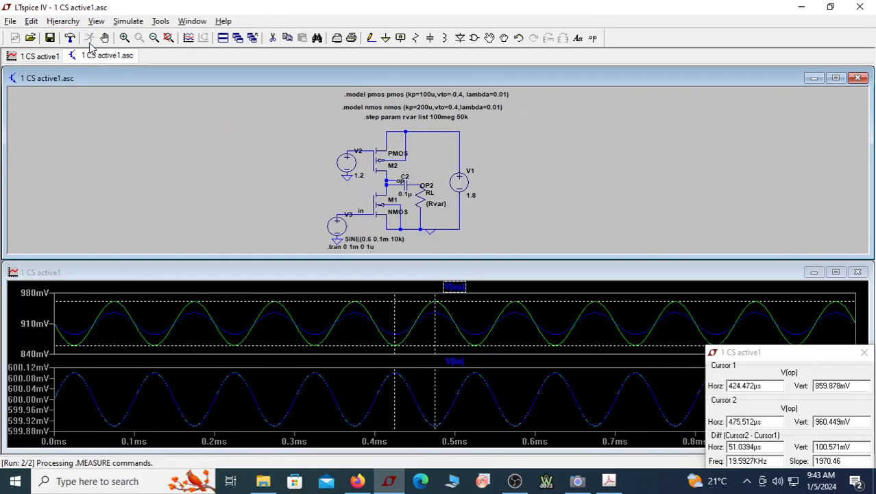
- Separate V(in) from V(op) in the maximized waveform window and delete the V(in) pane, keeping only the stepped V(op) traces
double_click(479, 273)
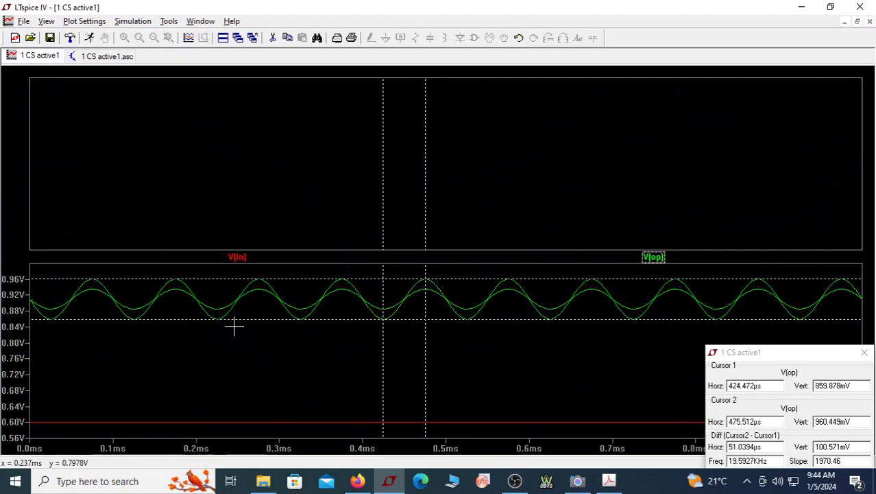
mouse_move(245, 258)
mouse_down()
mouse_move(235, 231)
mouse_move(251, 174)
mouse_up()
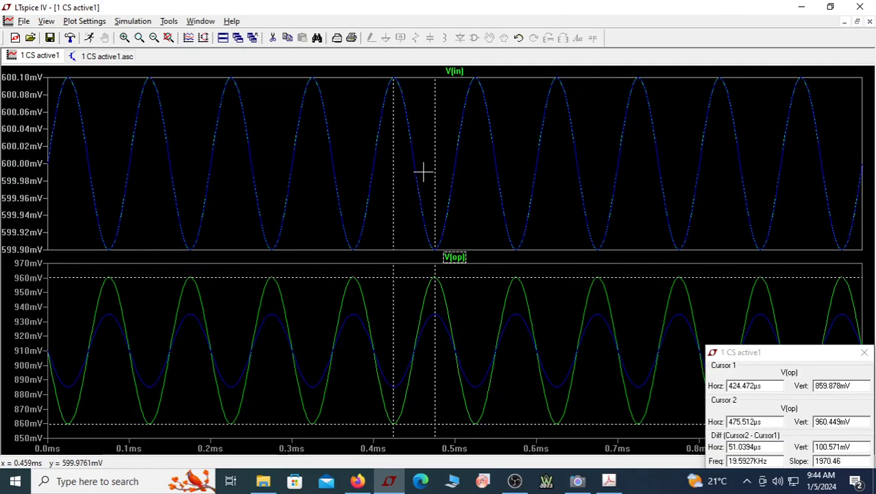
right_click(474, 210)
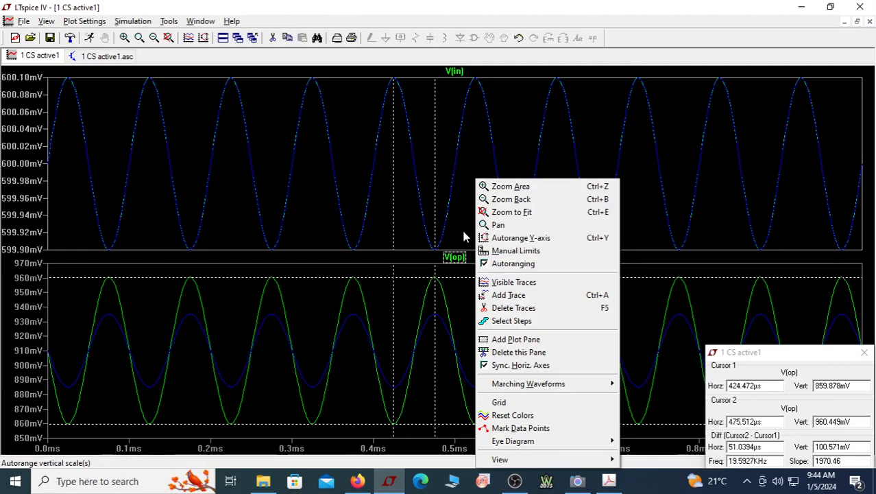
click(528, 351)
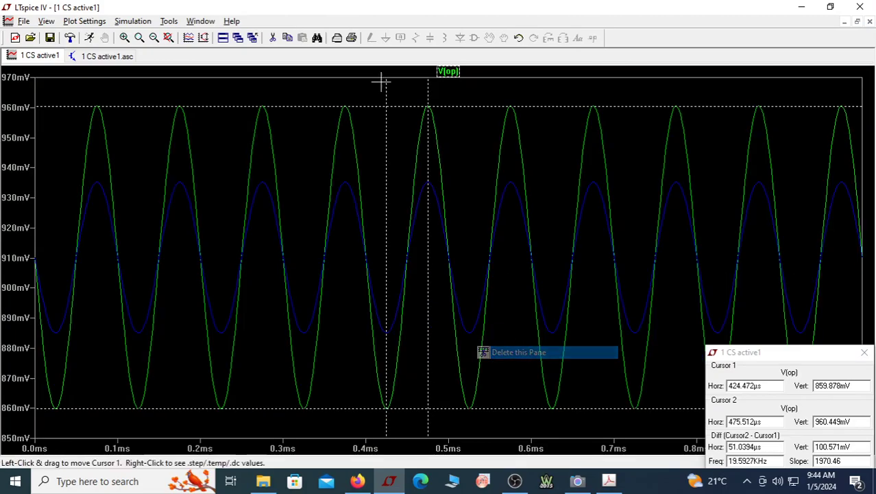
right_click(417, 343)
click(649, 144)
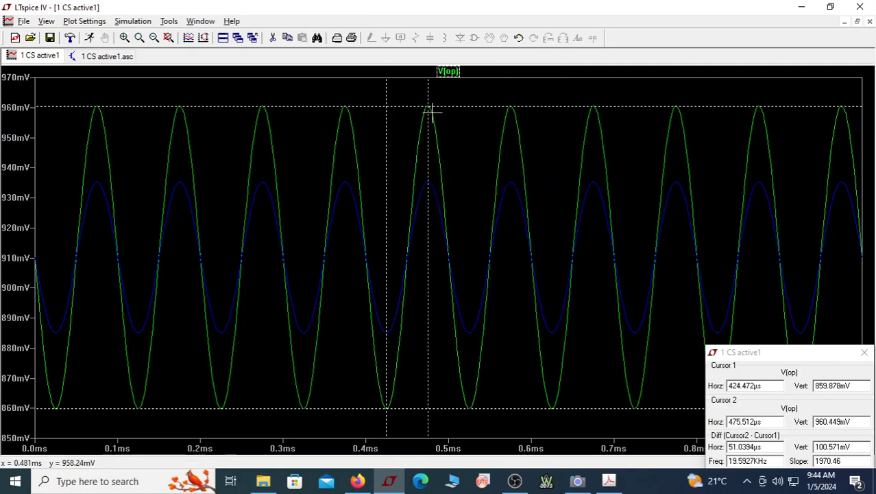
- Reset the trace colors and mark the data points on the V(op) traces between about 380 µs and 560 µs
drag(362, 72, 491, 442)
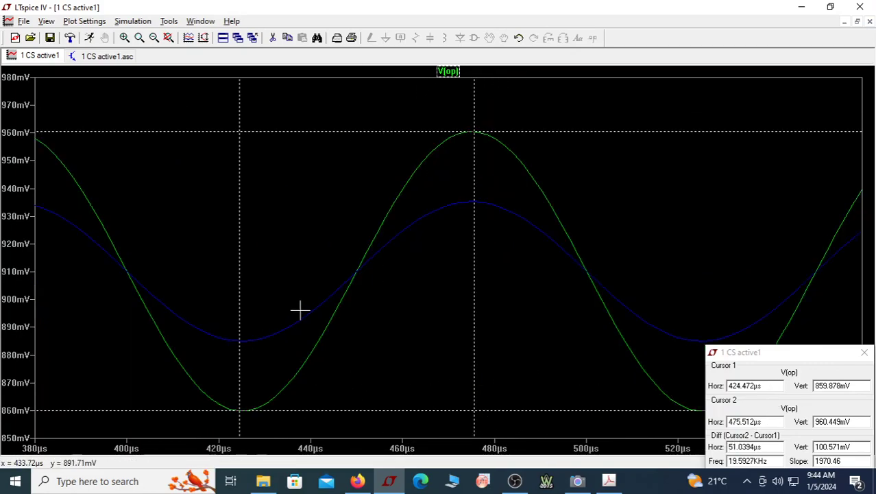
right_click(461, 204)
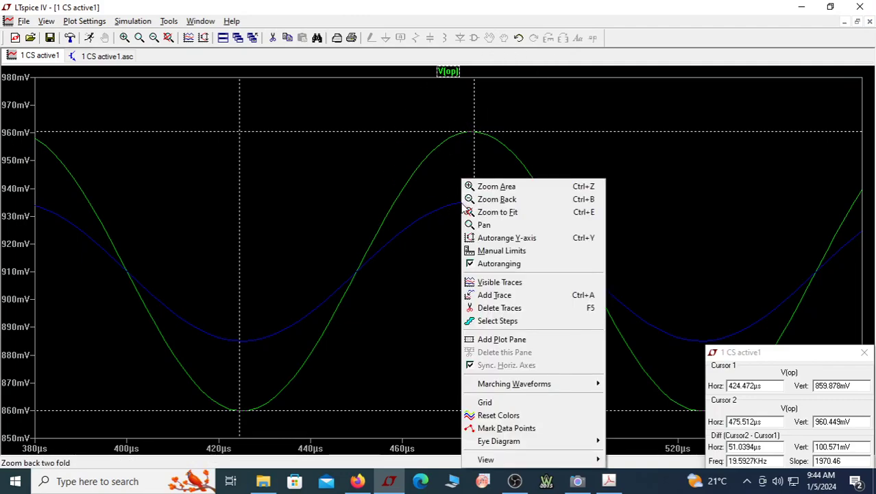
click(502, 415)
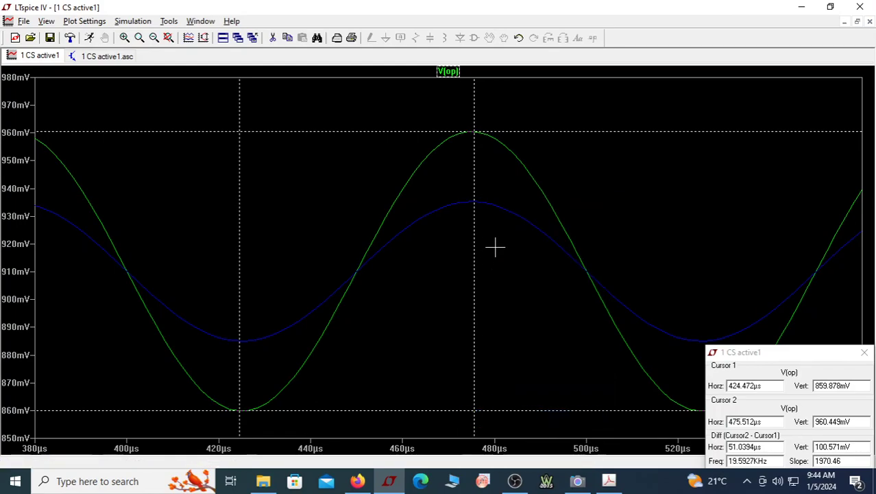
right_click(496, 205)
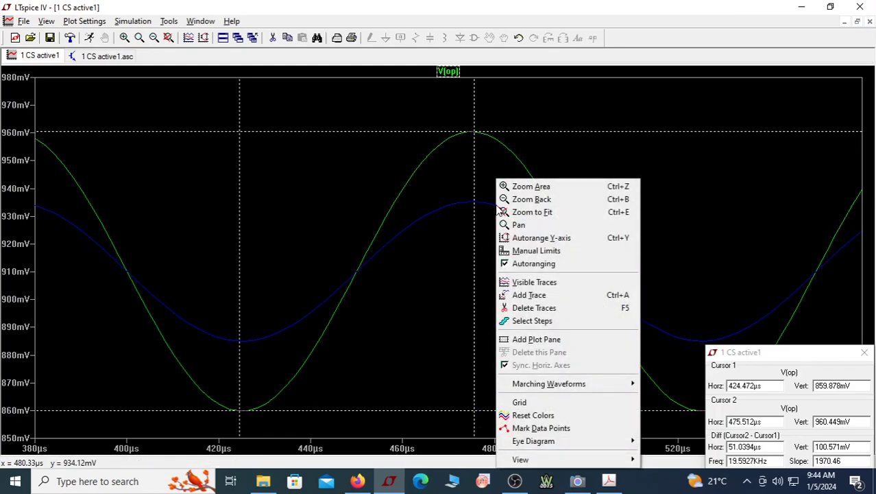
click(573, 429)
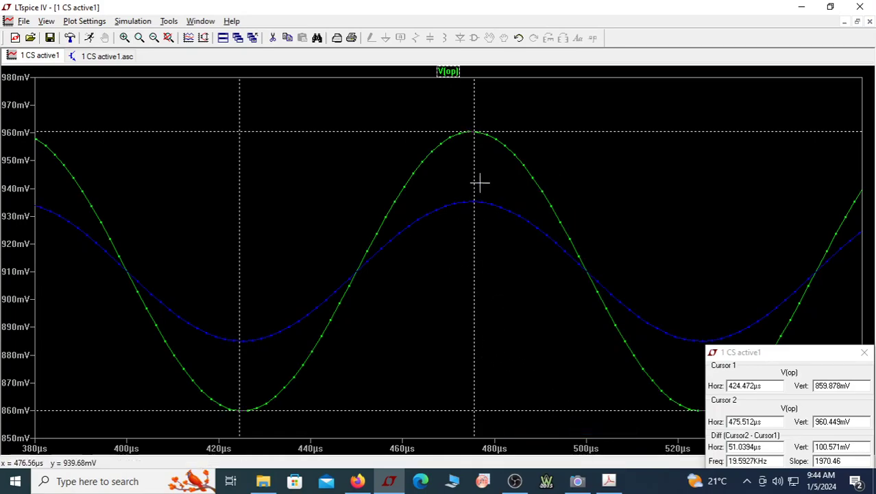
- Measure V(op) peak to peak for the 100meg and 50k loads, using cursors at about 424.5 µs and 475 µs
drag(475, 172, 472, 171)
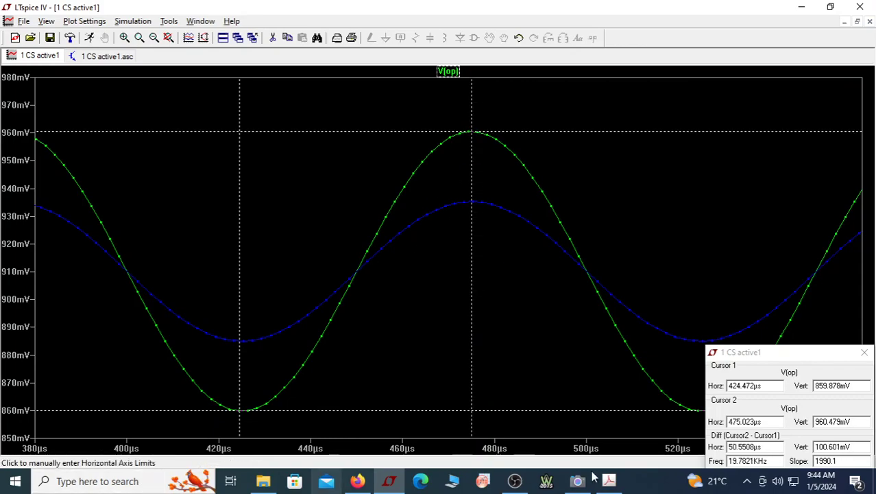
drag(851, 446, 835, 450)
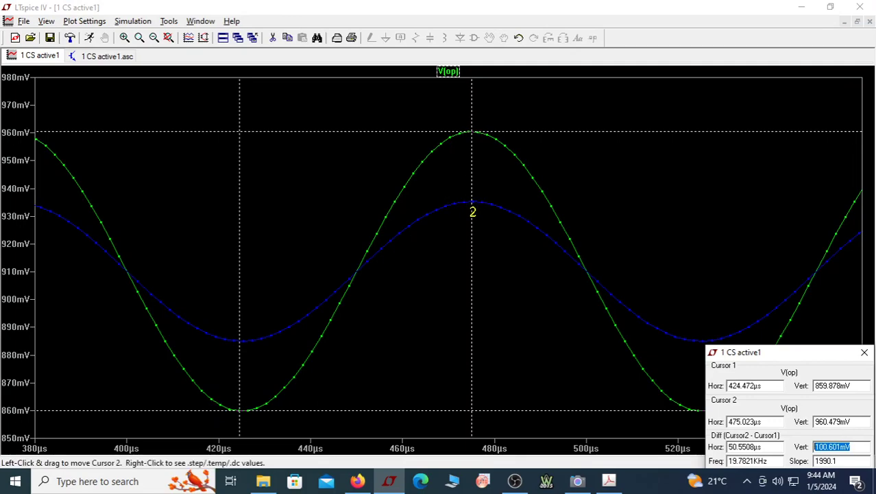
click(471, 213)
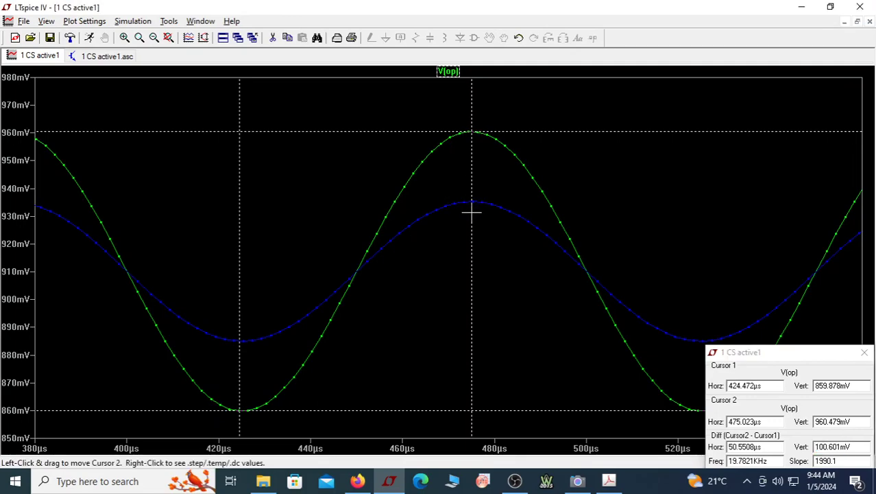
key(Down)
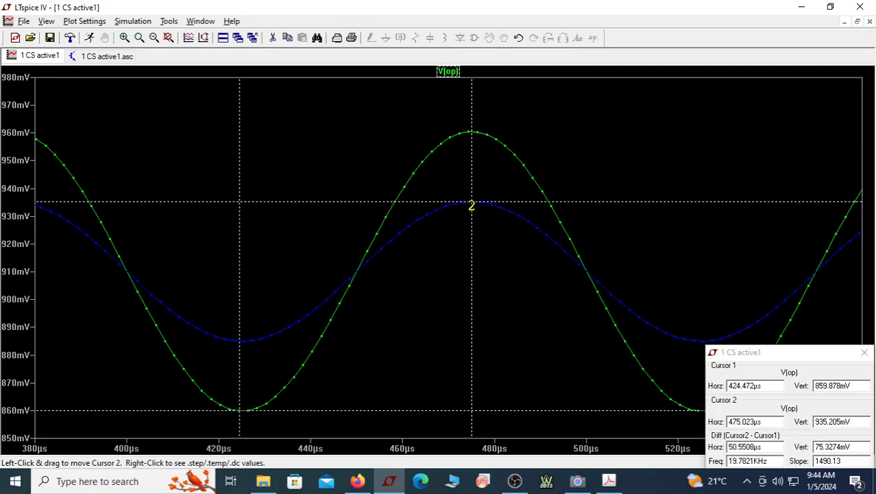
click(237, 334)
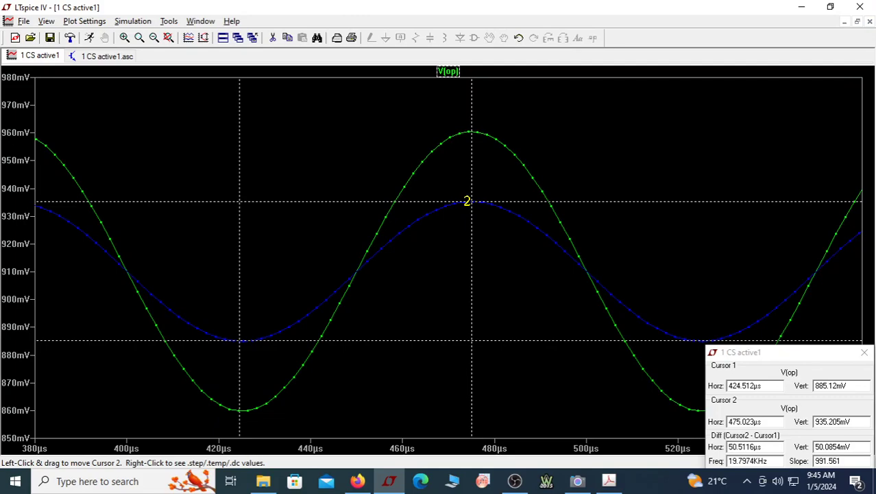
drag(859, 447, 821, 447)
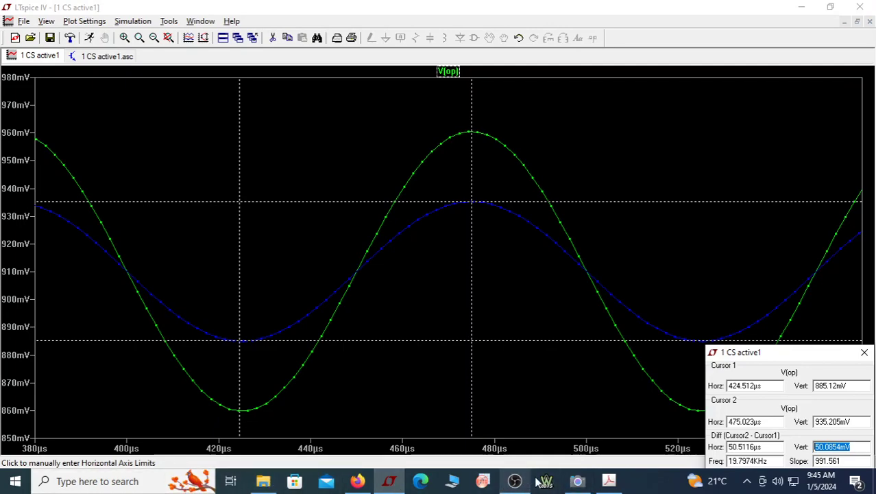
- Review the stepped load RL in the schematic and compare its 50k value with the Rout calculation in the PDF
click(236, 39)
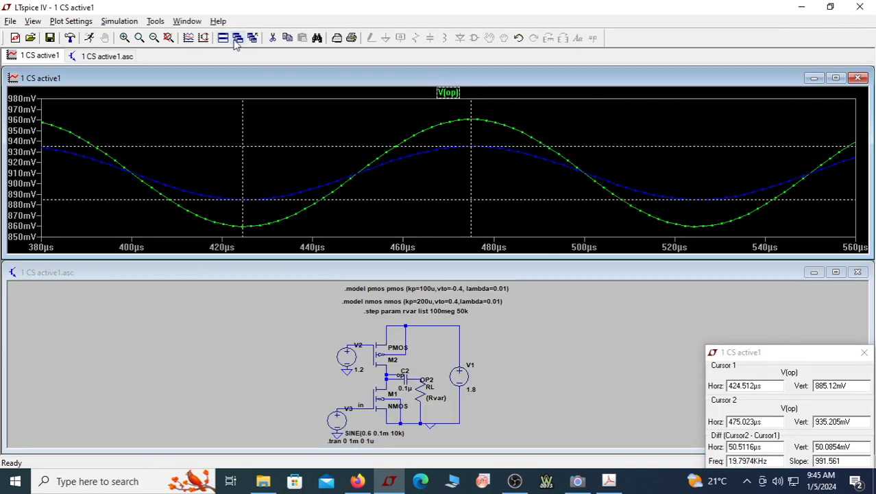
double_click(418, 274)
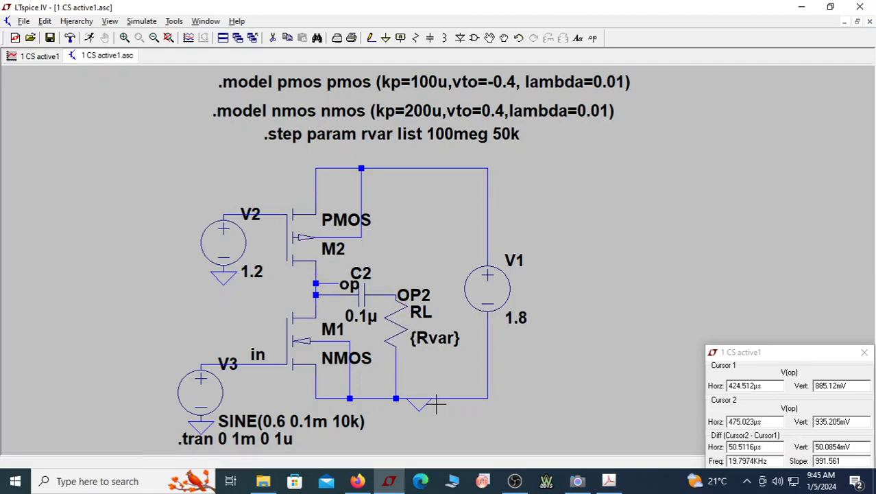
click(609, 481)
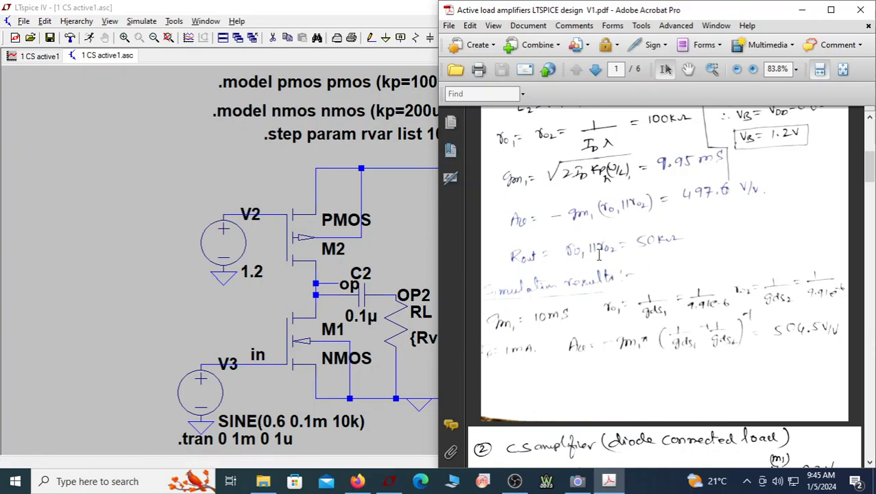
- Maximize the PDF and review the circuit, specifications and transistor sizing of the diode-connected load CS amplifier on page 2
scroll(602, 266, down, 2)
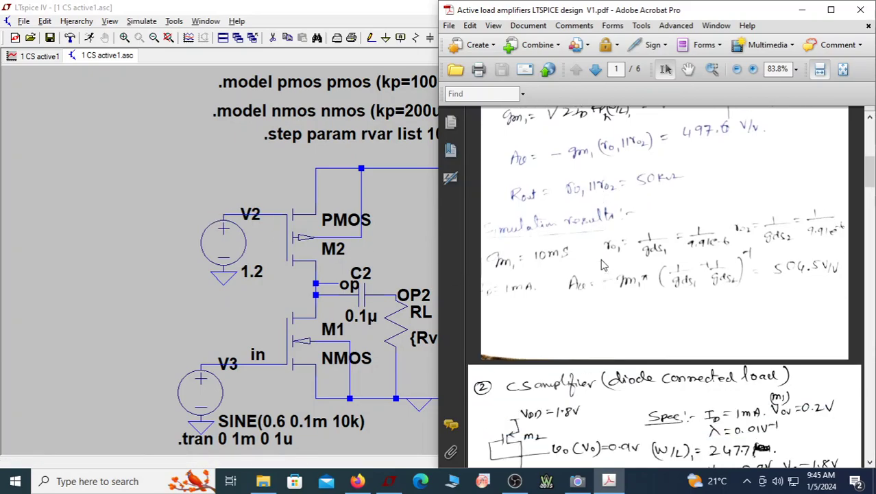
click(831, 9)
scroll(462, 303, down, 10)
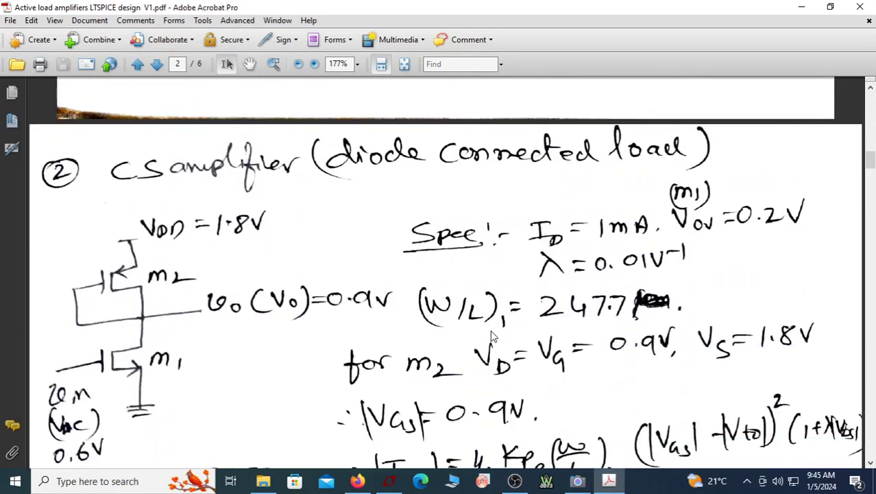
scroll(491, 329, down, 1)
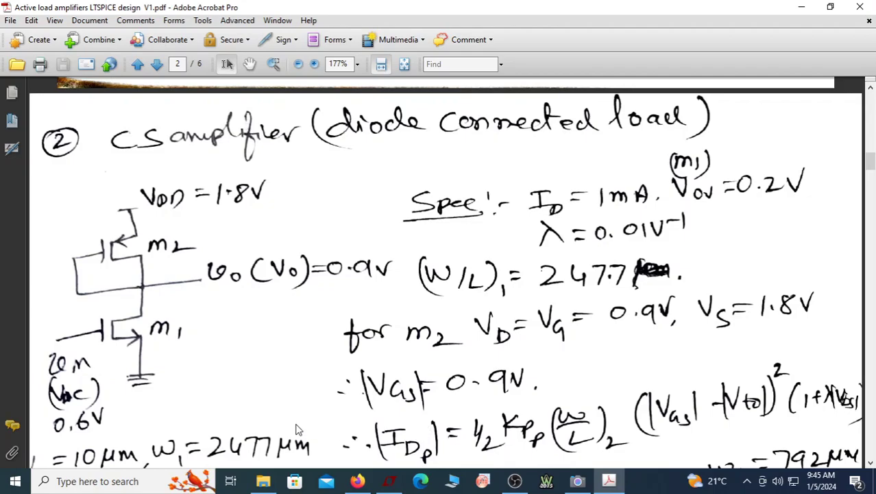
scroll(298, 426, down, 1)
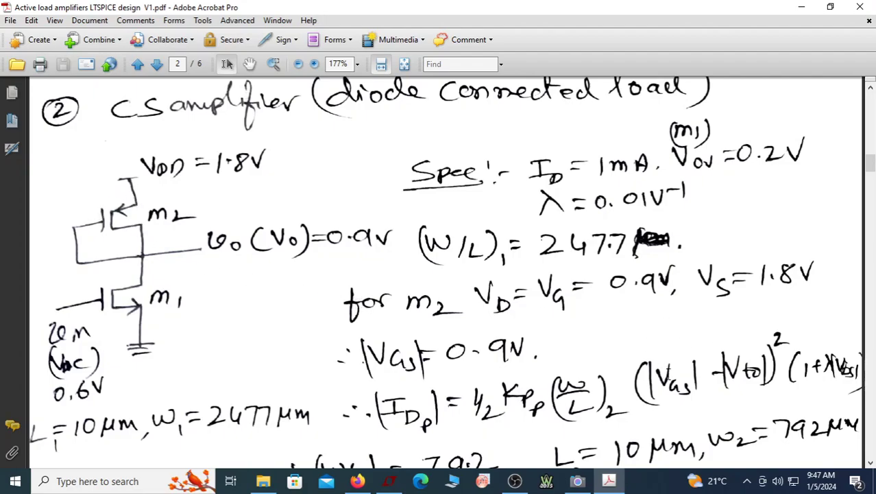
scroll(666, 370, down, 1)
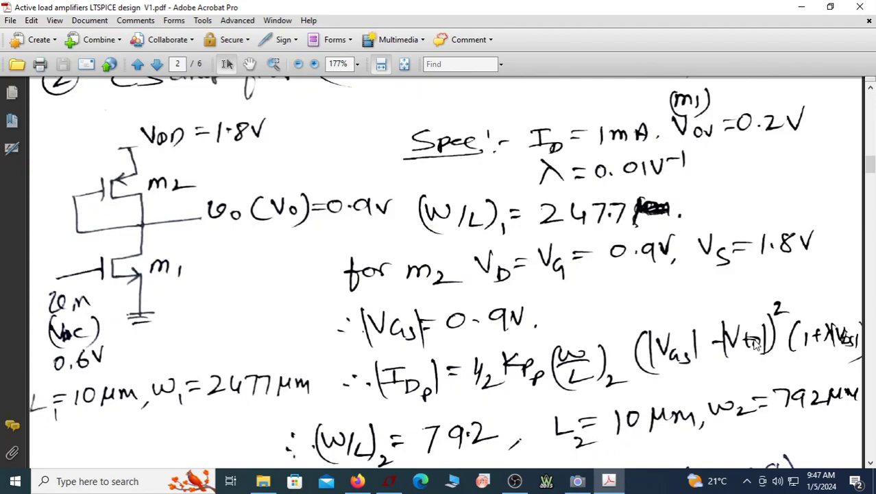
scroll(739, 368, down, 1)
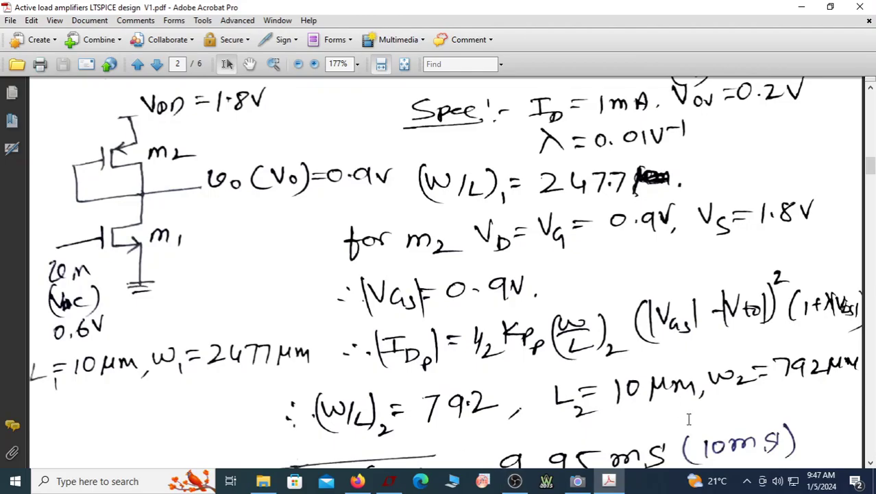
click(516, 482)
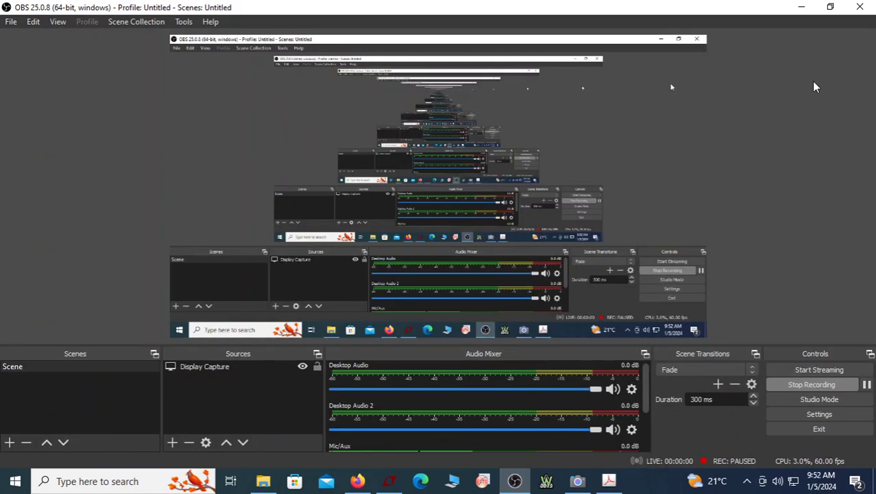
click(800, 8)
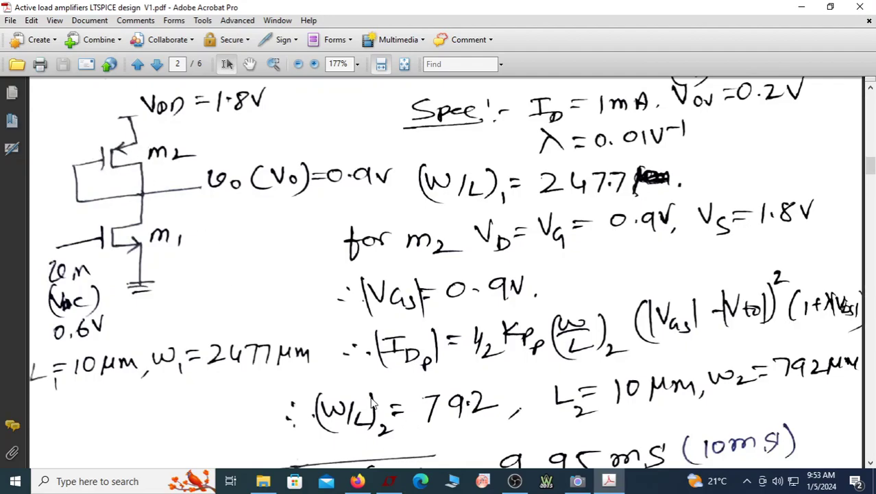
- Compare the first design's sizing on page 1 with the M1 and M2 dimensions and gm calculations of the diode-connected load design
scroll(374, 404, up, 5)
scroll(373, 404, up, 10)
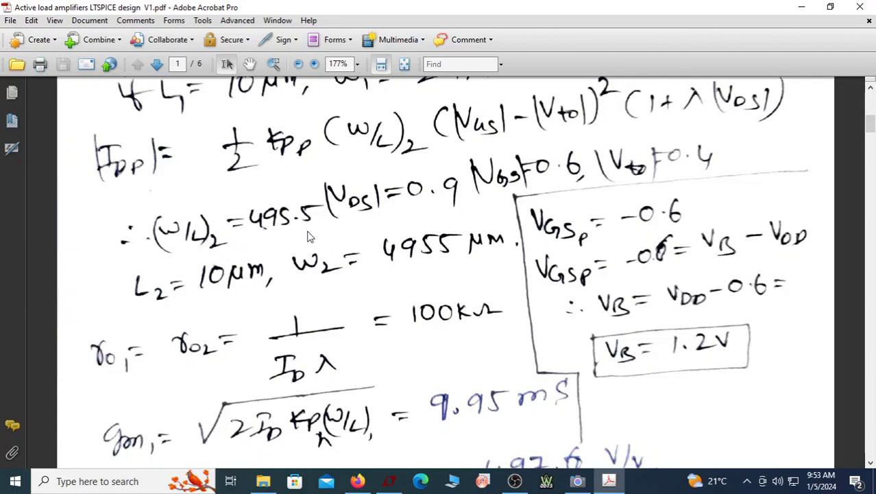
scroll(309, 253, down, 8)
scroll(307, 259, down, 10)
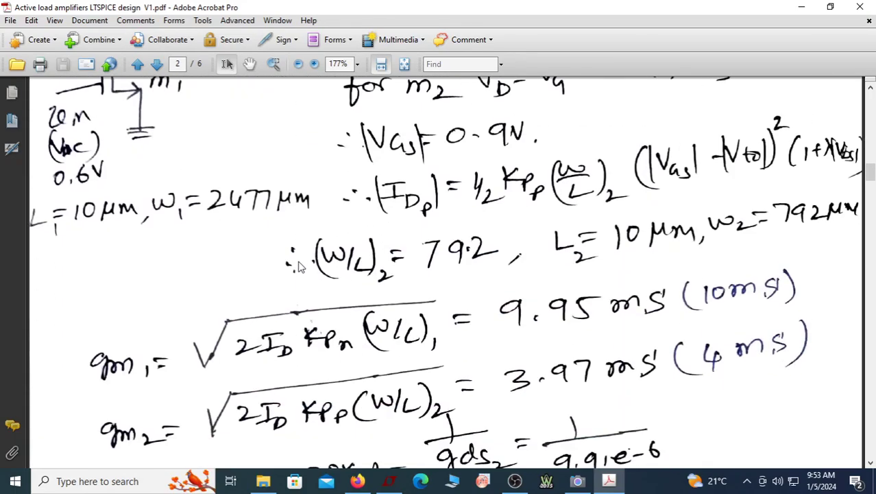
scroll(358, 367, down, 3)
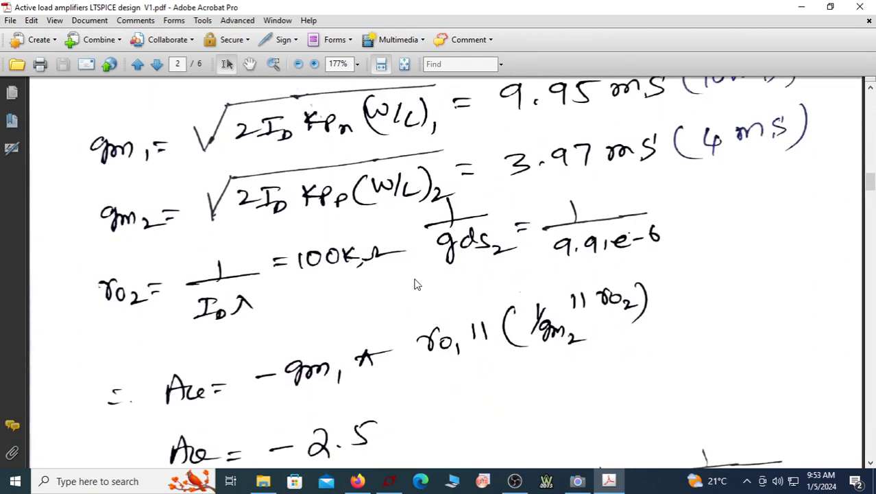
scroll(415, 285, up, 5)
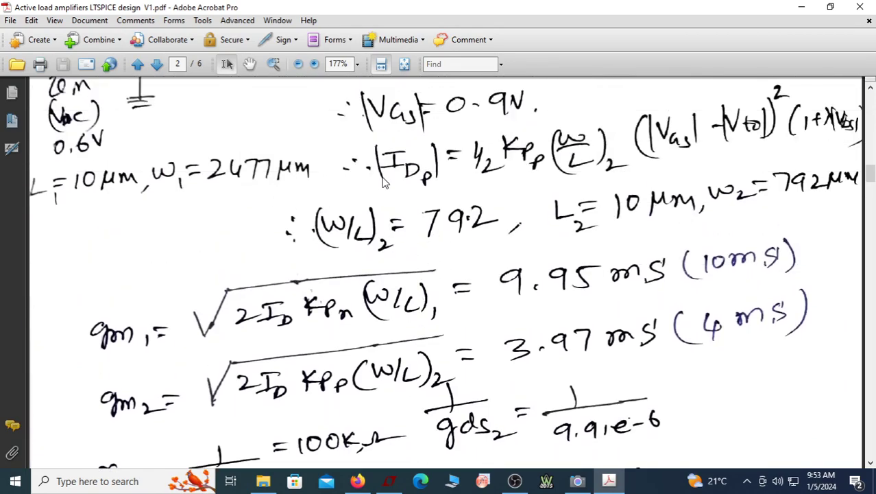
scroll(384, 182, up, 2)
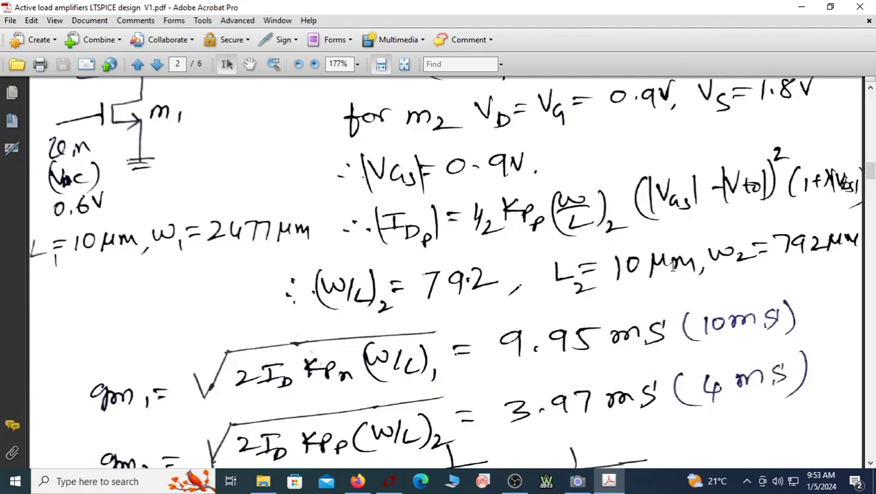
scroll(617, 288, down, 3)
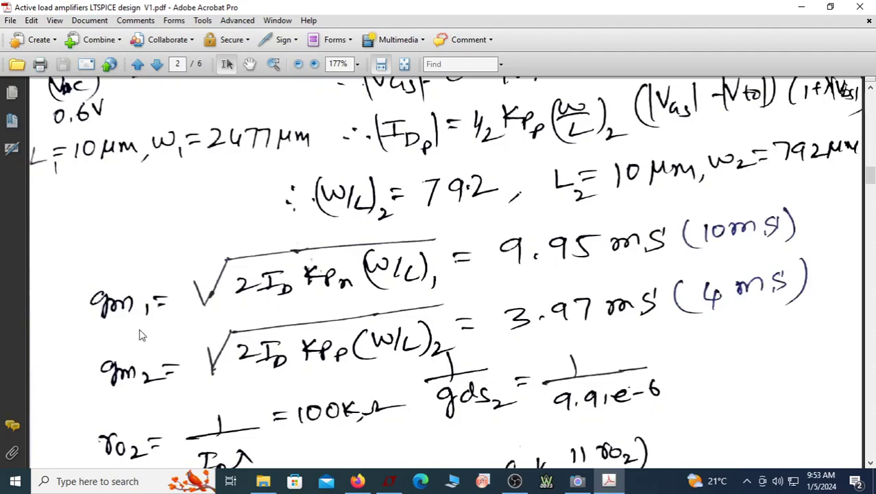
scroll(139, 334, up, 7)
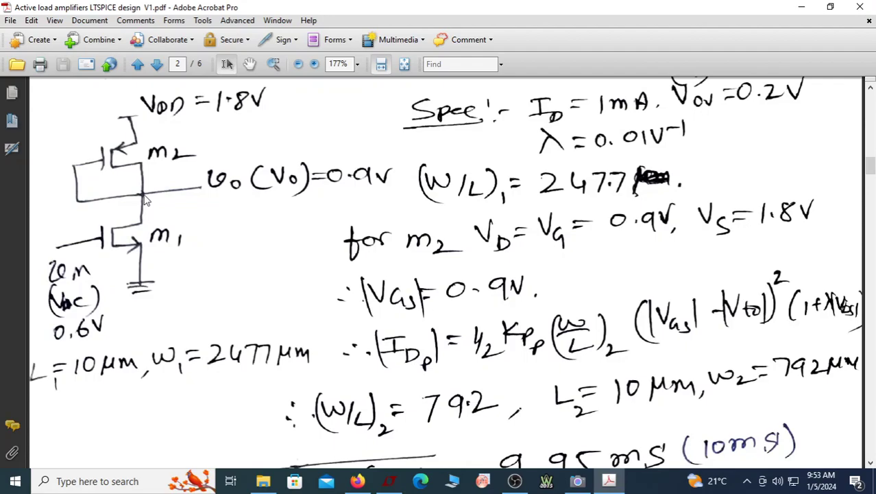
scroll(151, 199, down, 5)
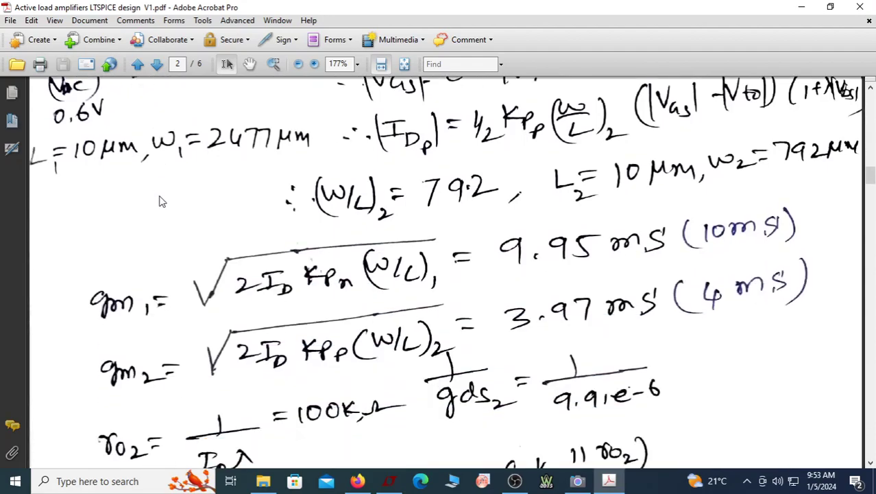
- Review the voltage gain and Rout derivations of the diode-connected load amplifier, including its ro1, gm2 and ro2 terms
scroll(160, 199, down, 3)
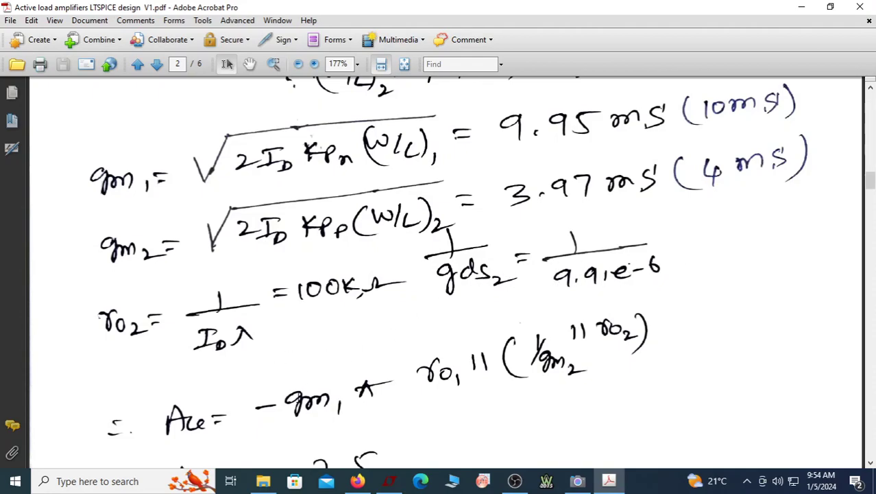
scroll(286, 406, down, 1)
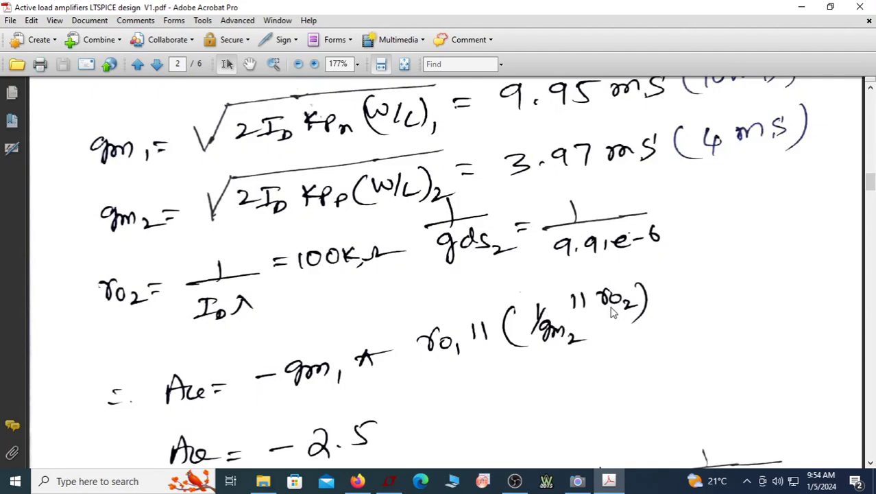
scroll(613, 312, down, 1)
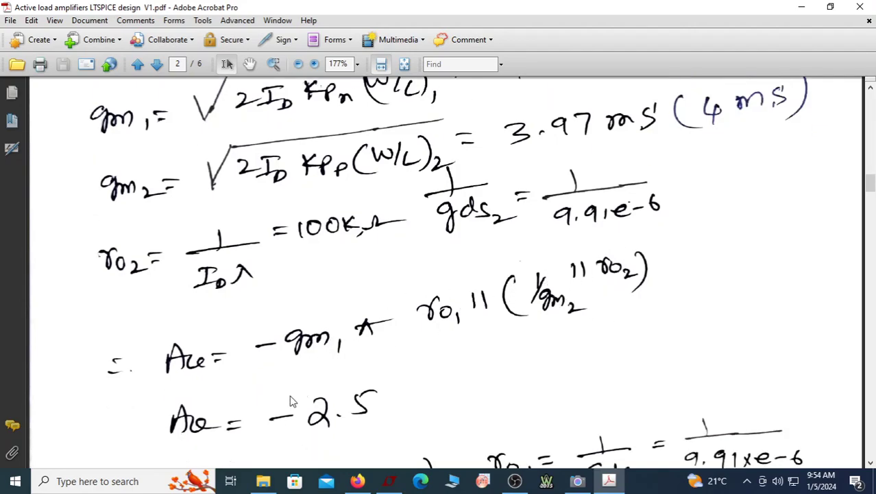
scroll(297, 407, down, 1)
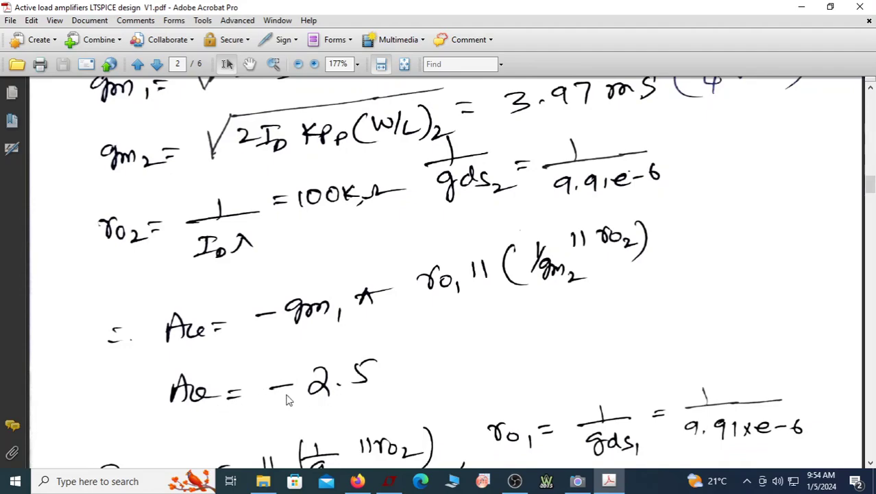
scroll(288, 401, down, 4)
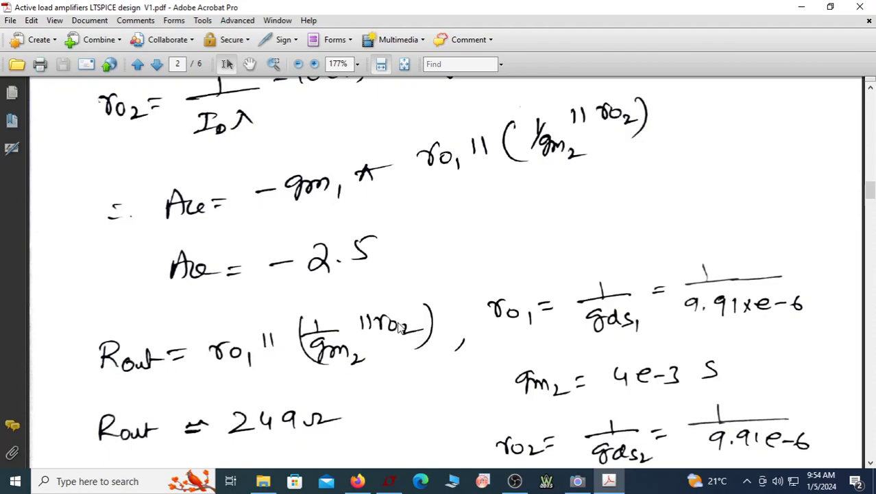
scroll(597, 373, down, 1)
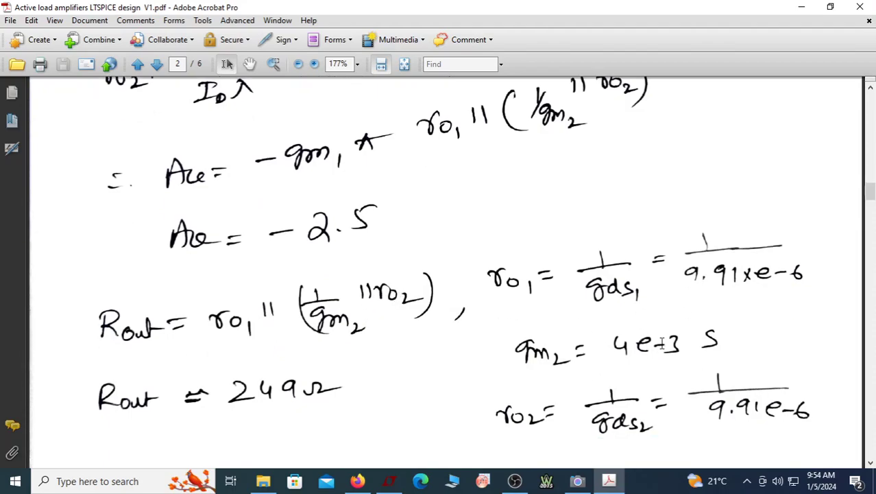
scroll(660, 344, down, 4)
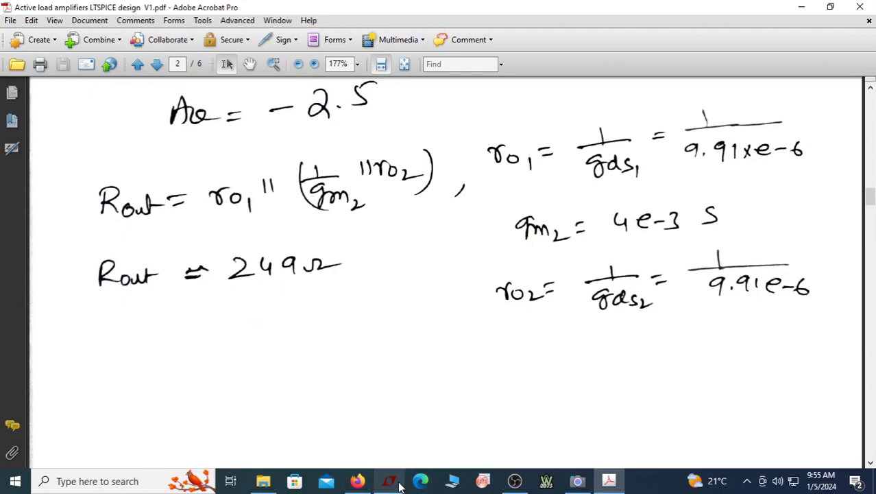
- Recheck the diode-connected circuit sketch in the PDF and open the schematic 2 CS active 2.asc in LTspice
mouse_move(396, 484)
scroll(333, 354, up, 15)
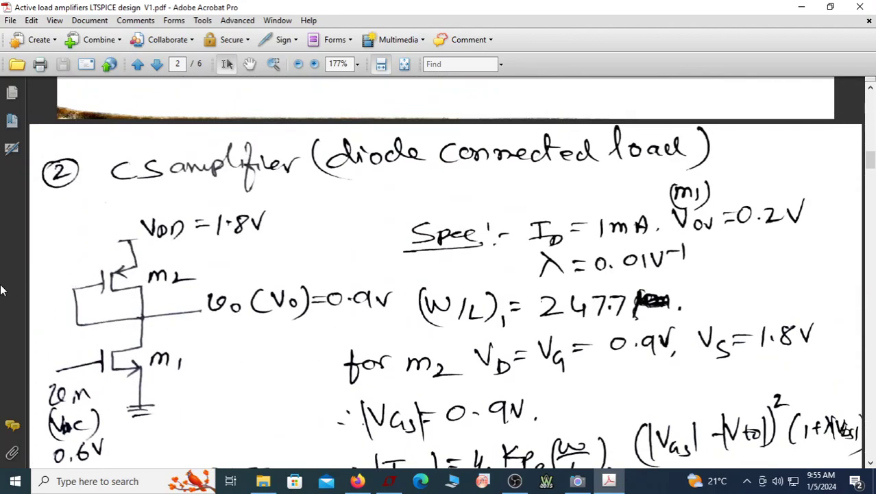
scroll(285, 296, down, 1)
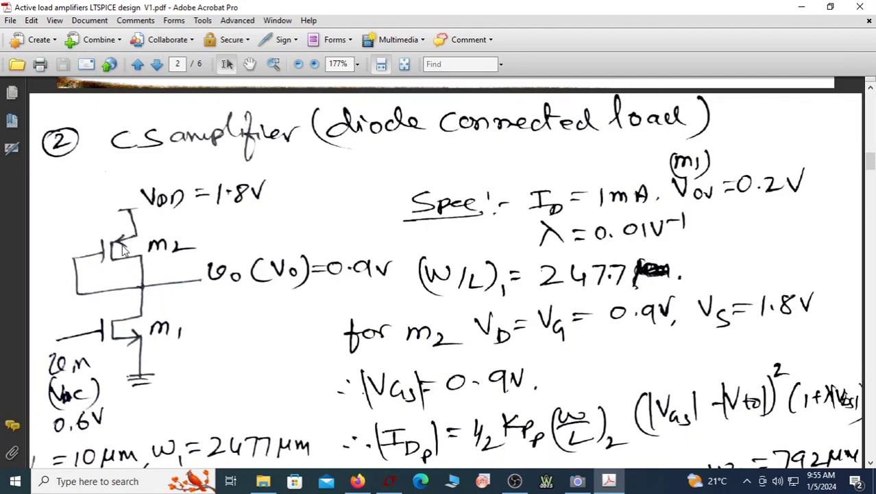
scroll(123, 250, down, 2)
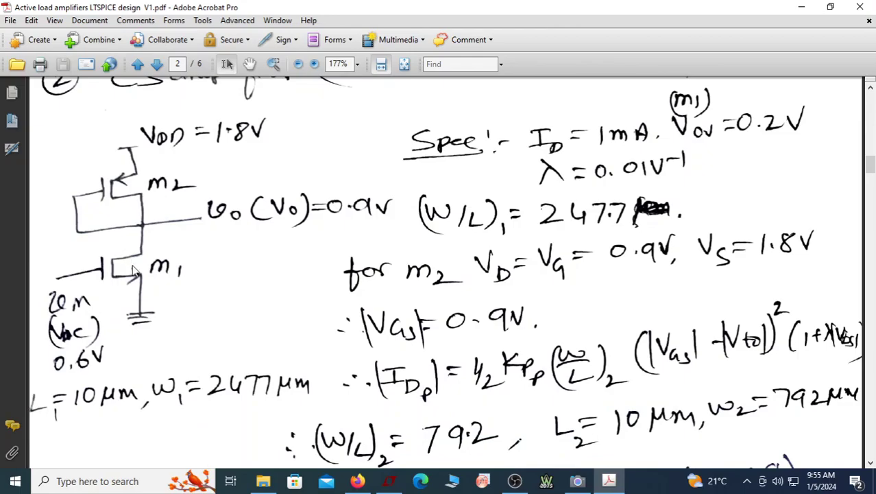
click(396, 484)
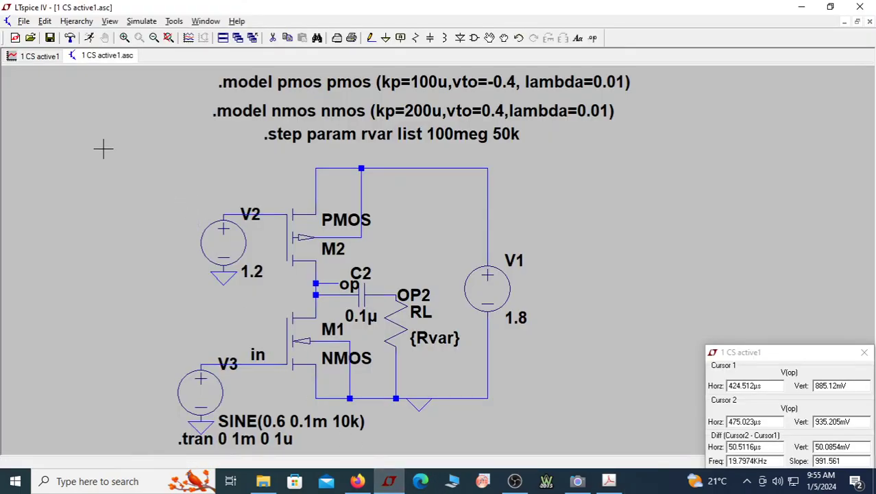
click(30, 37)
double_click(439, 264)
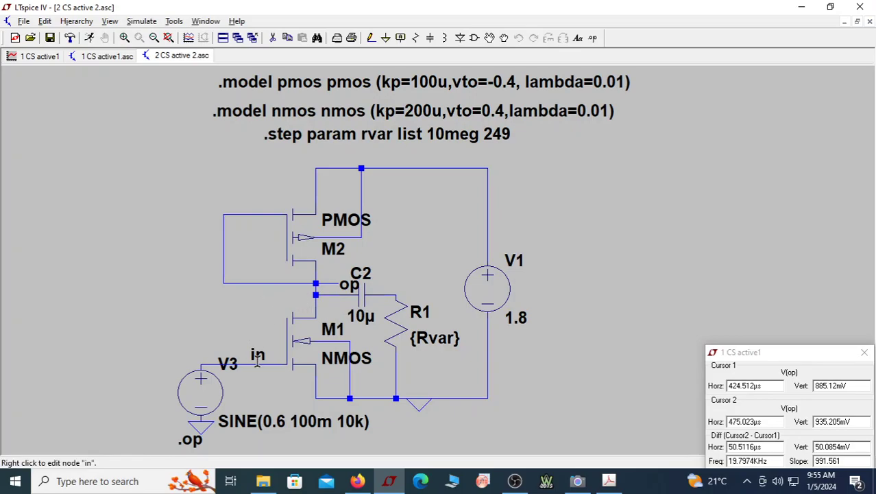
- Check the length and width of NMOS M1 and PMOS M2 in the diode-connected load schematic
right_click(302, 337)
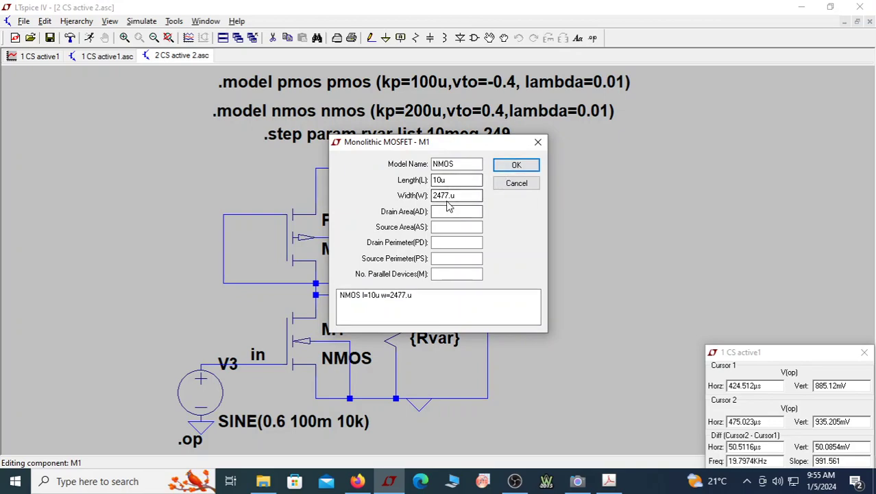
click(517, 165)
right_click(304, 230)
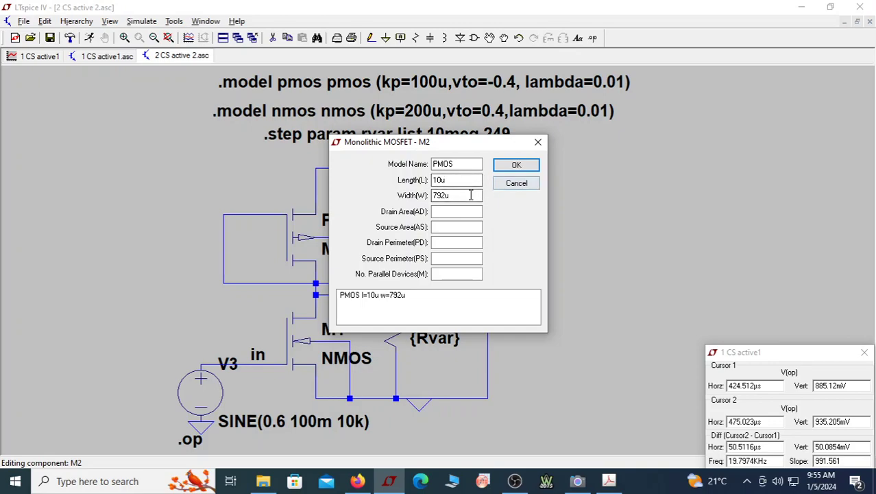
click(514, 166)
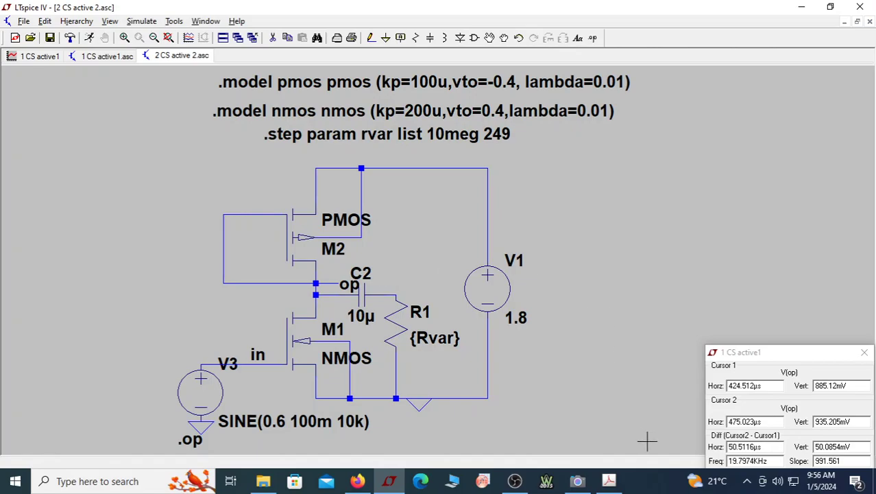
- Review the handwritten gain and output-resistance method in the Camera app and return to the LTspice schematic
click(589, 487)
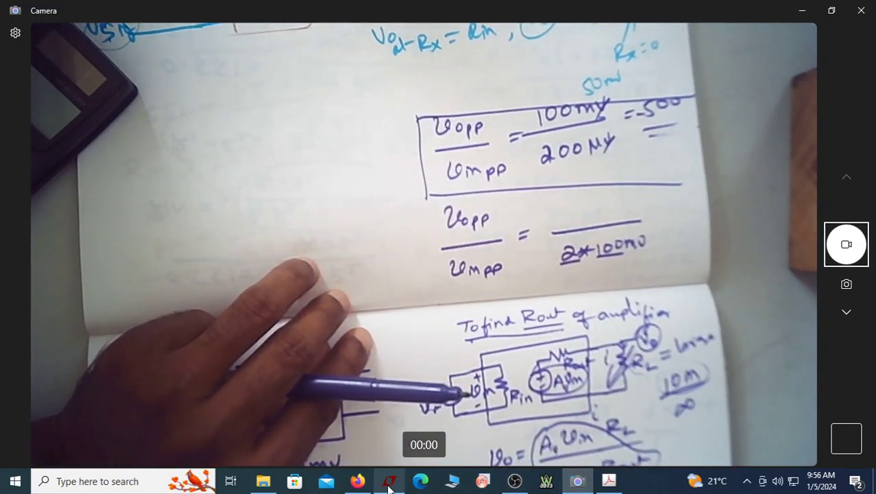
mouse_move(389, 486)
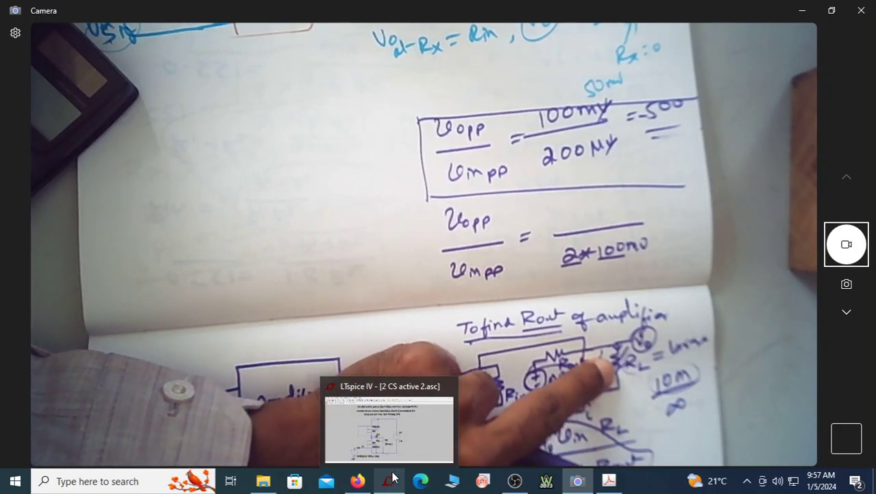
click(384, 487)
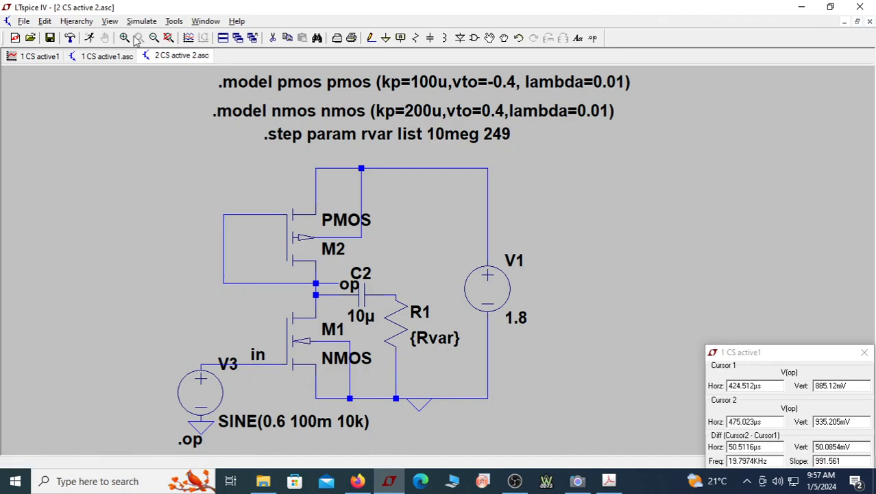
- Run the .op simulation of 2 CS active 2 and close the old 1 CS active1 waveform window
click(88, 38)
click(862, 275)
click(862, 274)
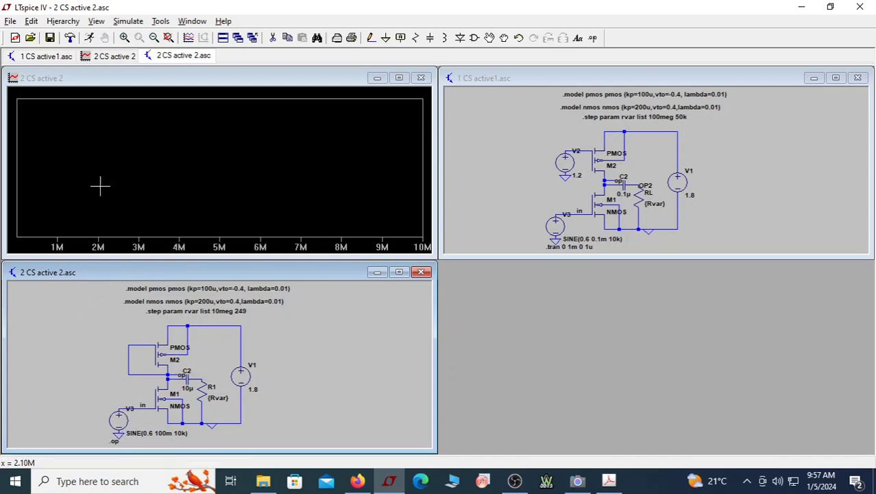
- Open the SPICE error log of the 2 CS active 2 simulation and arrange it side by side with the design PDF
click(96, 22)
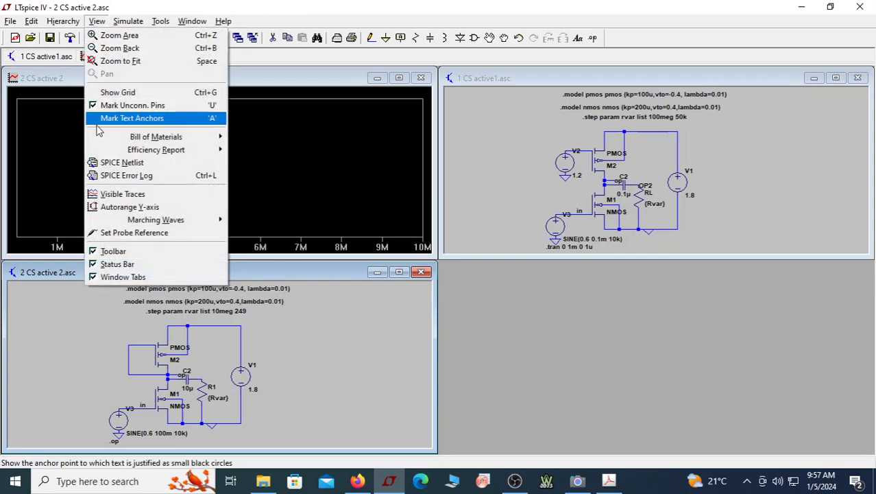
click(126, 176)
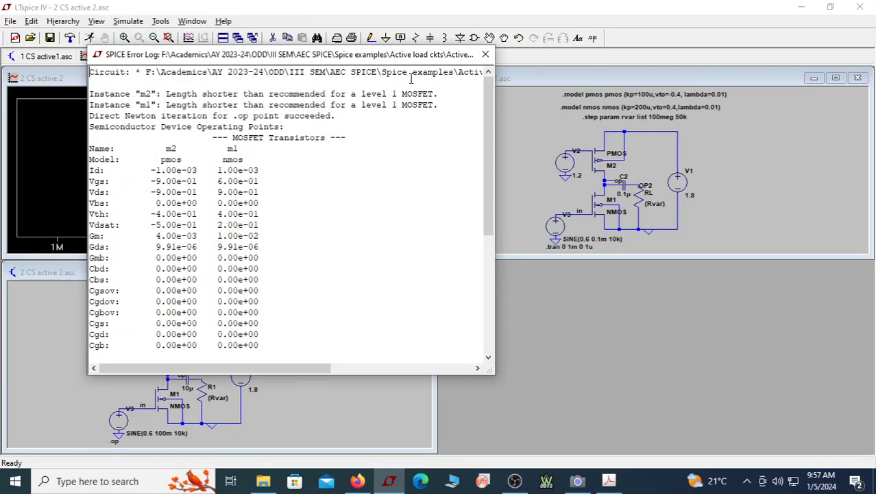
drag(397, 60, 2, 5)
drag(30, 14, 334, 16)
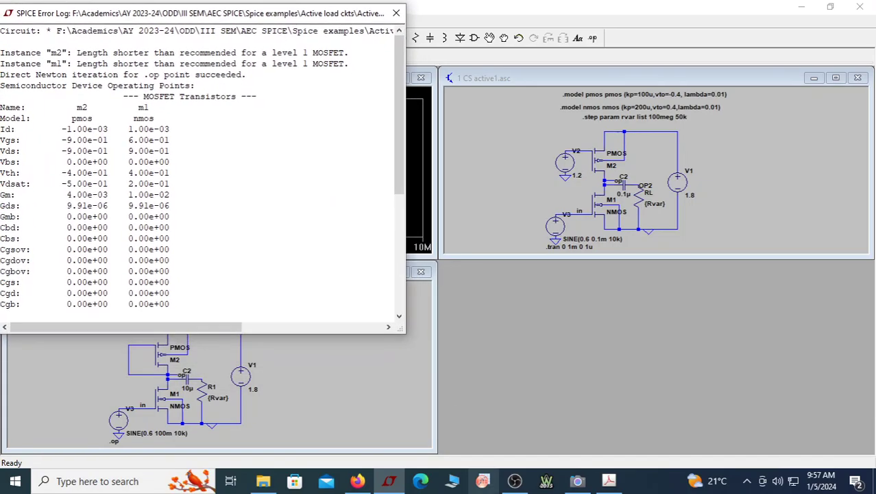
click(609, 481)
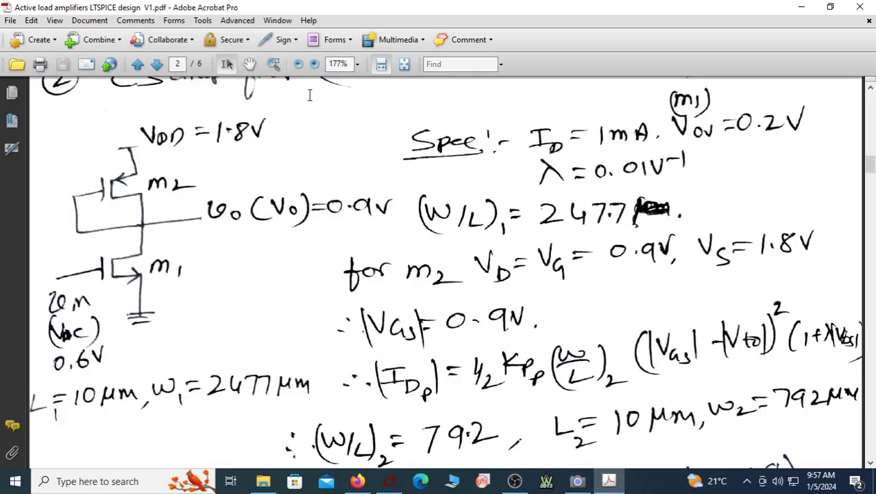
drag(359, 9, 875, 1)
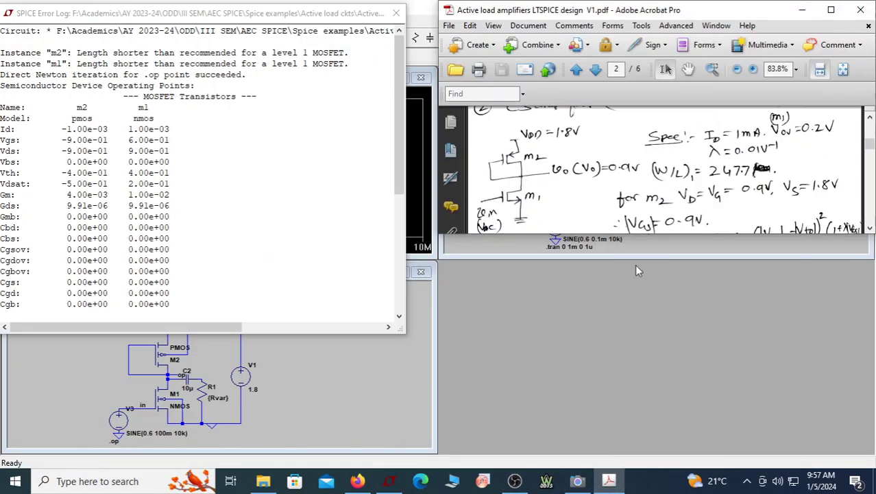
double_click(561, 234)
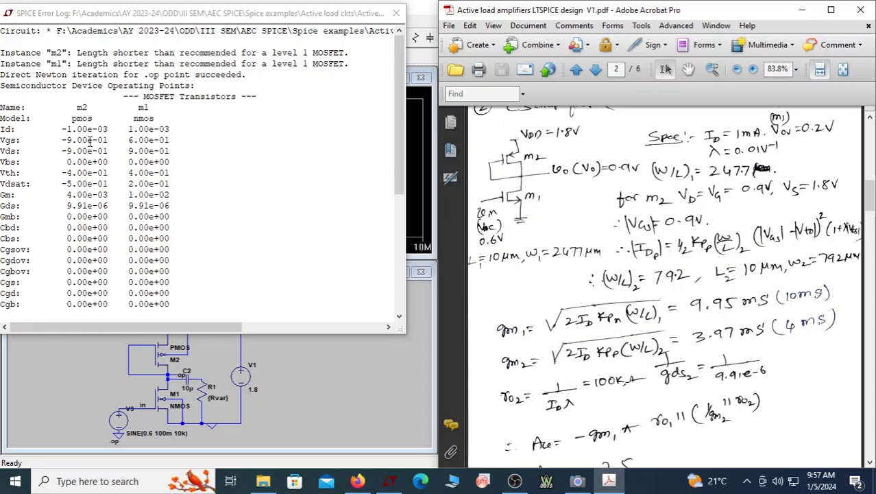
- Compare the logged M1 and M2 operating points with the PDF's gm, gain and output-resistance calculations, and close the log
click(129, 196)
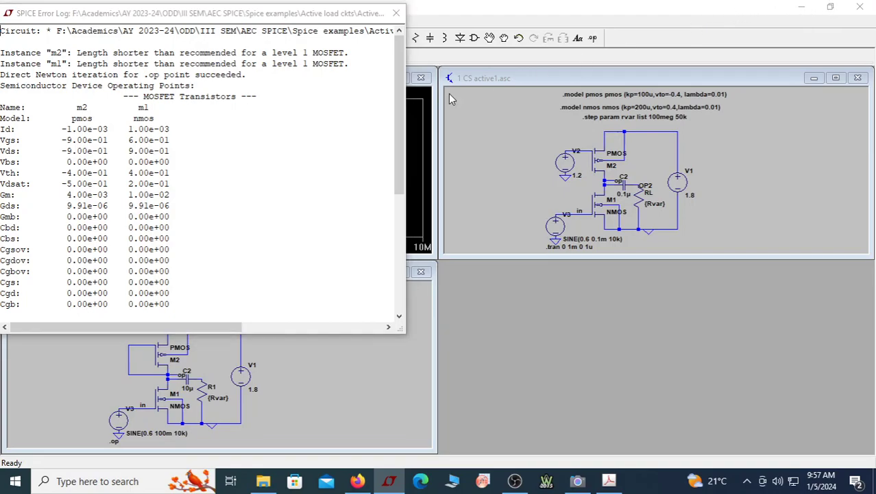
click(609, 481)
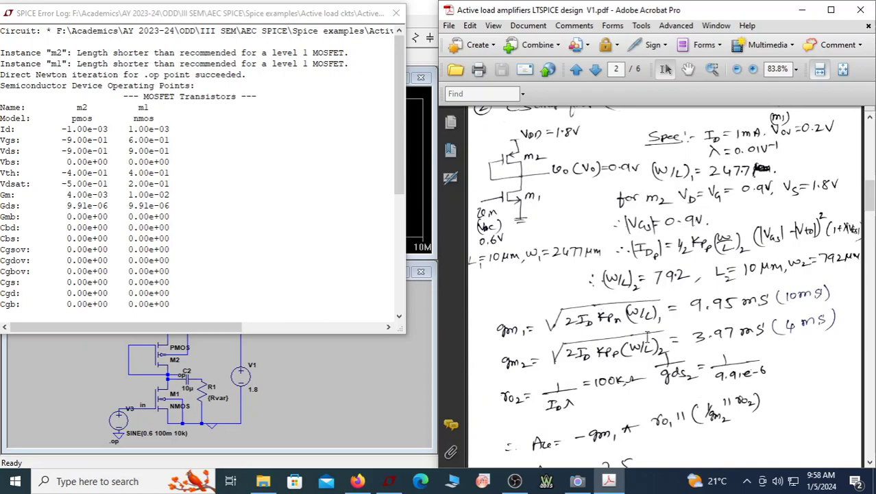
scroll(732, 341, down, 2)
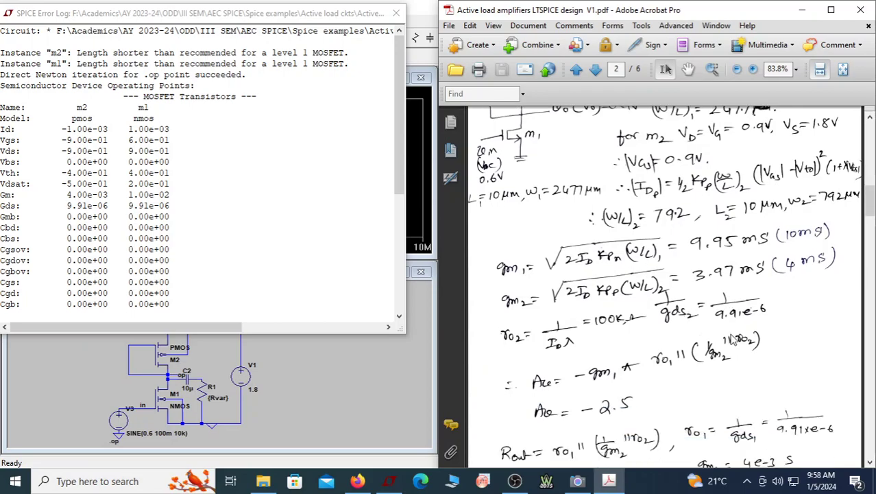
scroll(740, 392, down, 2)
scroll(580, 431, down, 3)
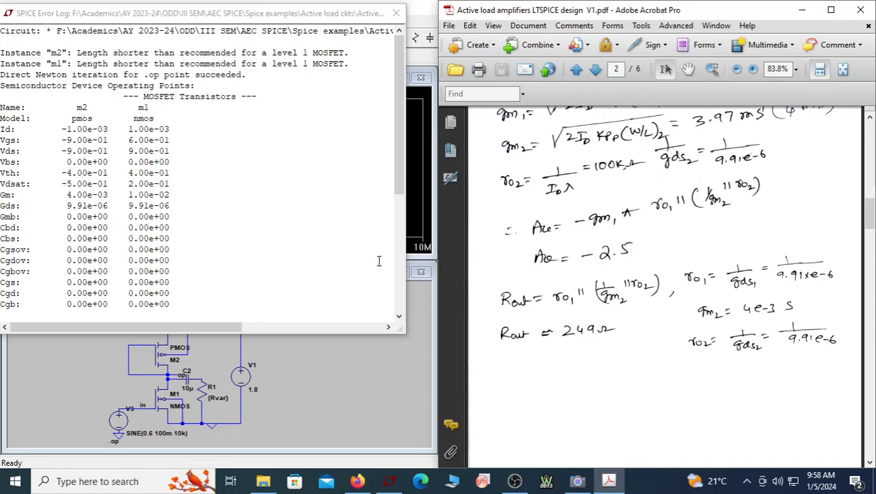
click(802, 10)
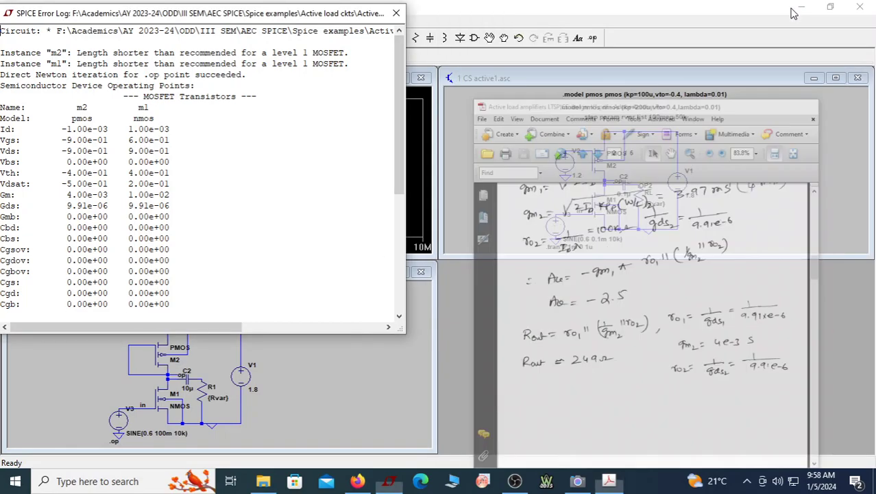
click(396, 12)
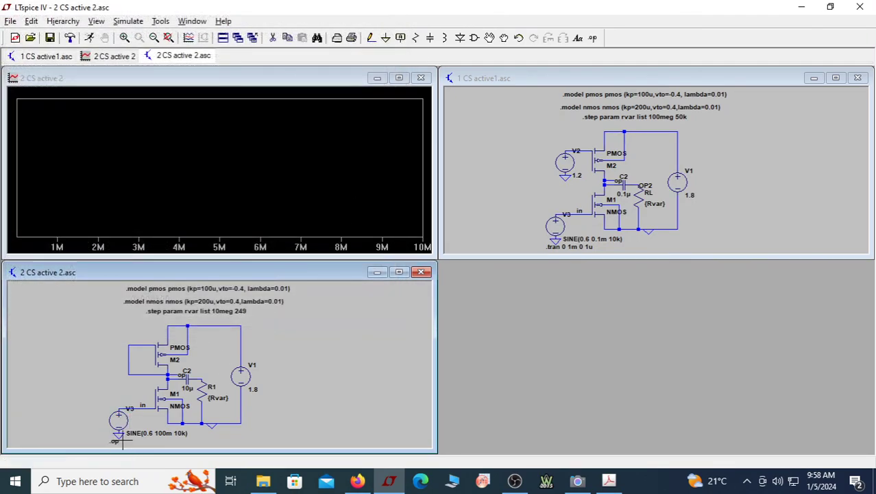
- Change the .op command to a transient analysis with stop time 1m, save start 0 and maximum timestep 1u, and run it
right_click(113, 440)
click(322, 146)
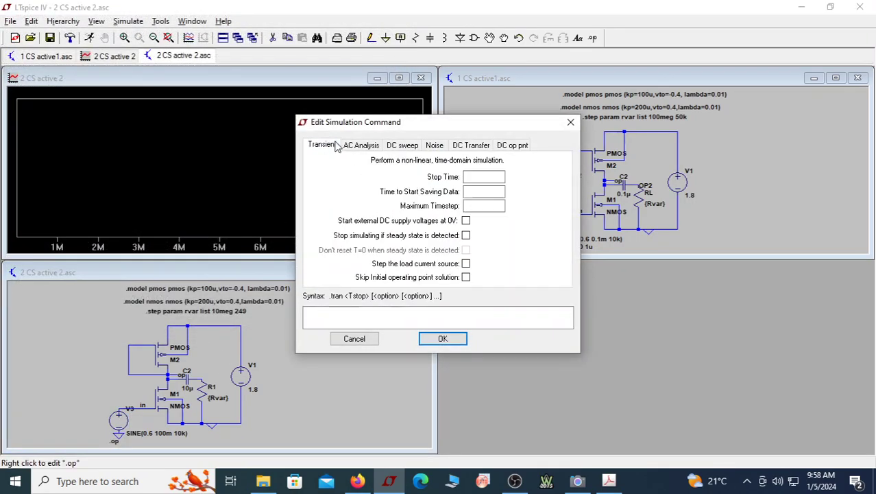
click(470, 177)
text(1m)
key(Tab)
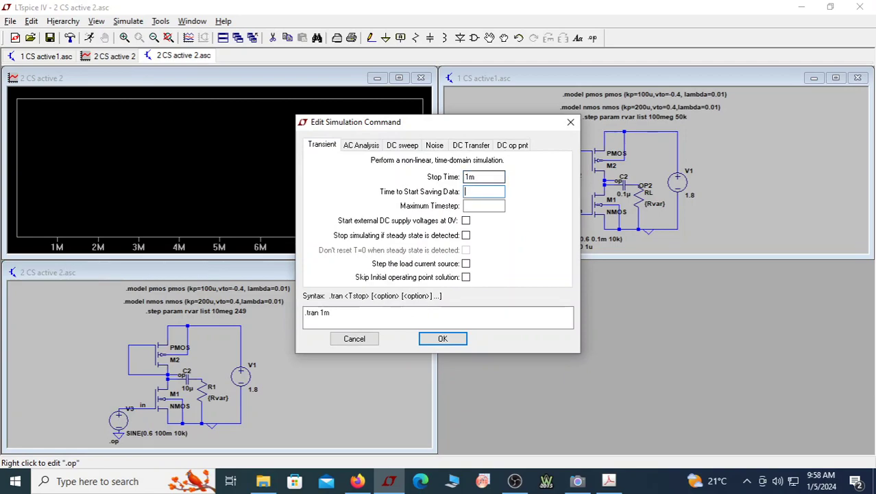
text(0)
key(Tab)
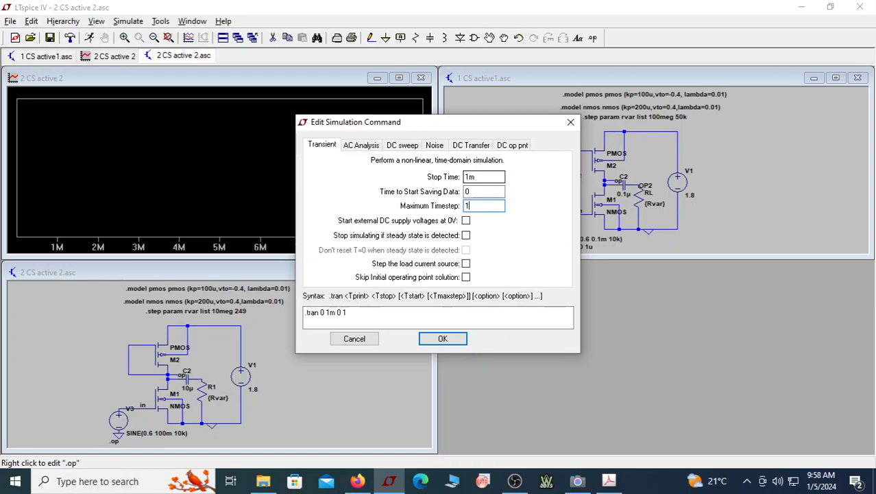
key(Return)
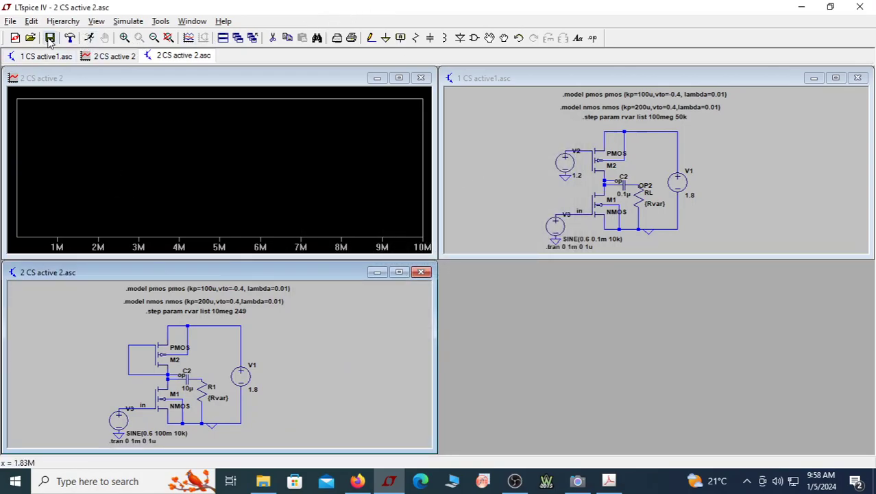
click(89, 38)
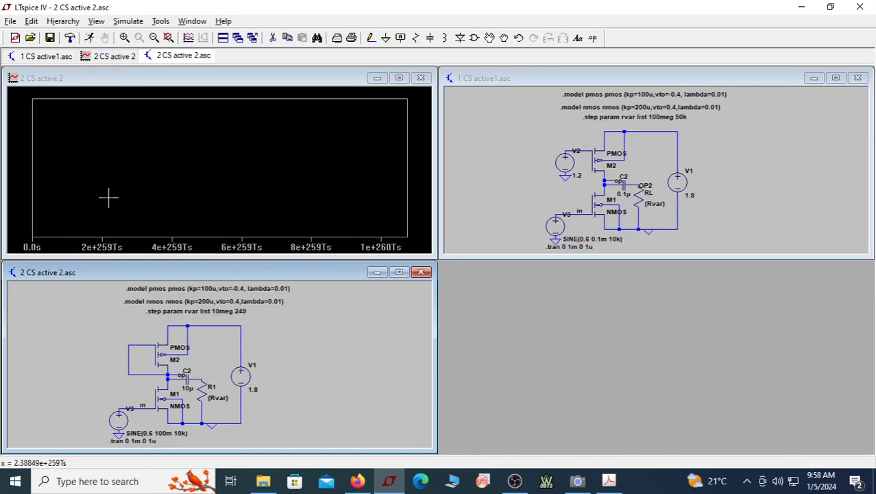
click(515, 481)
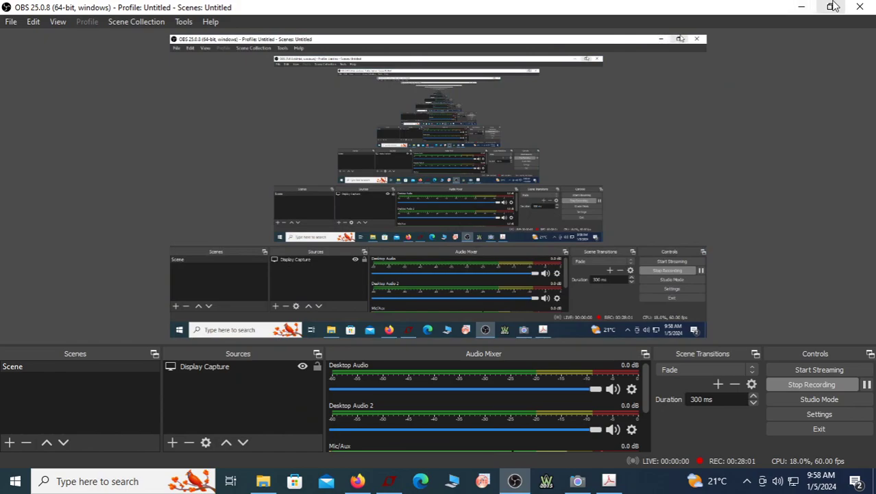
click(789, 7)
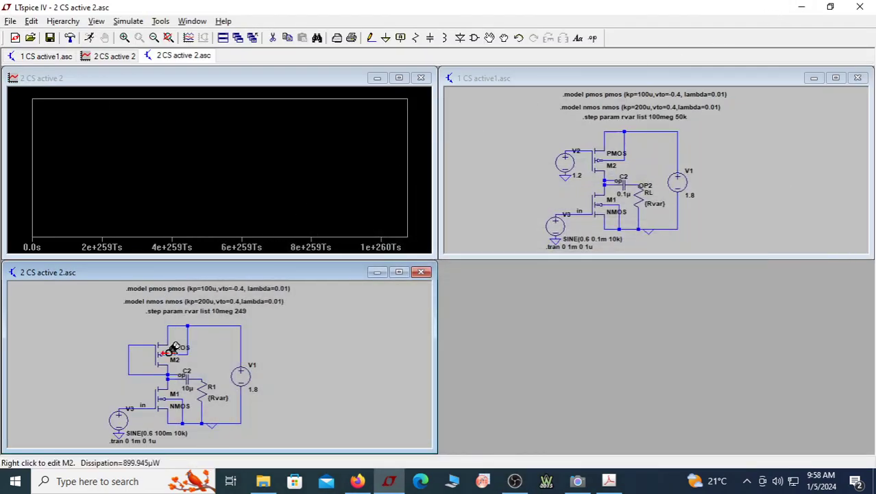
- Plot V(in) and V(op) in a maximized waveform window, with V(op) moved to its own added plot pane
click(144, 404)
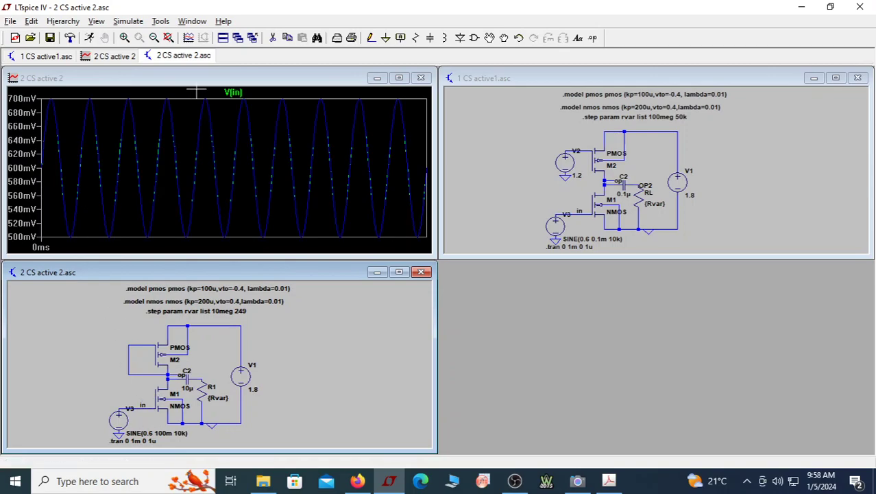
click(179, 374)
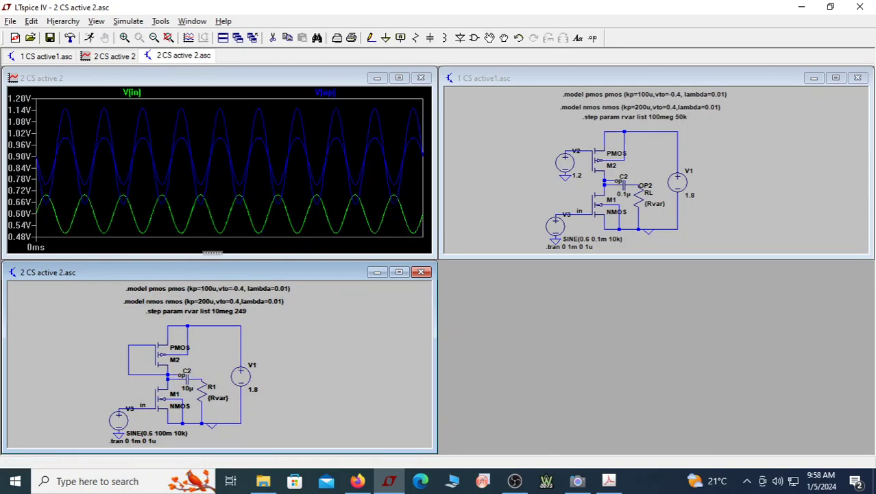
double_click(276, 80)
right_click(297, 143)
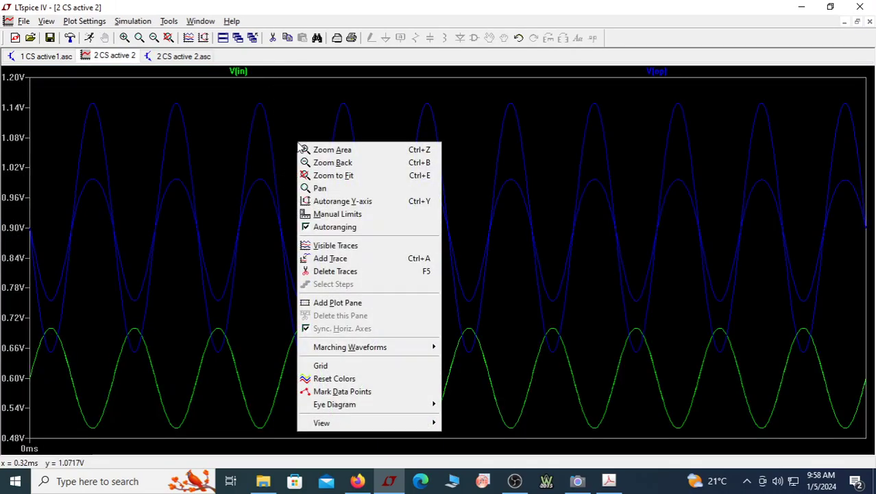
click(354, 308)
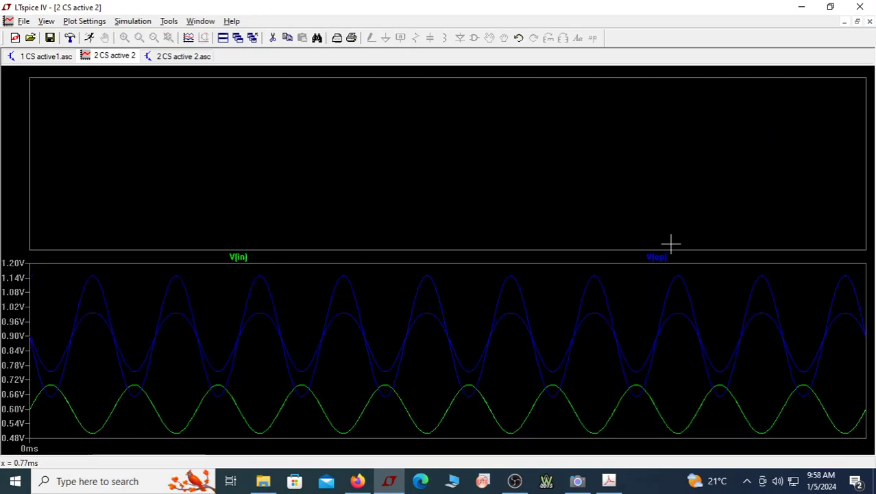
mouse_move(658, 260)
mouse_down()
mouse_move(637, 193)
mouse_move(607, 201)
mouse_up()
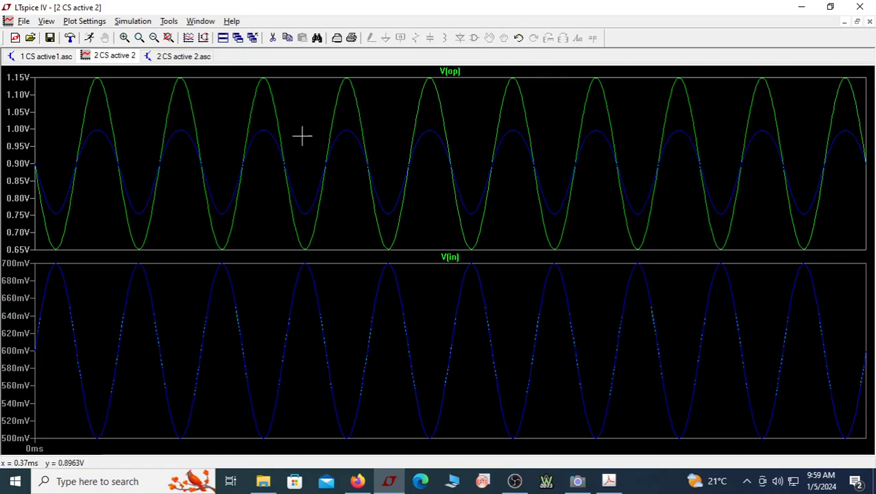
- Check the handwritten gain ratio in the Camera app and measure the larger V(op) trace's peak-to-peak swing with two cursors in LTspice
click(578, 482)
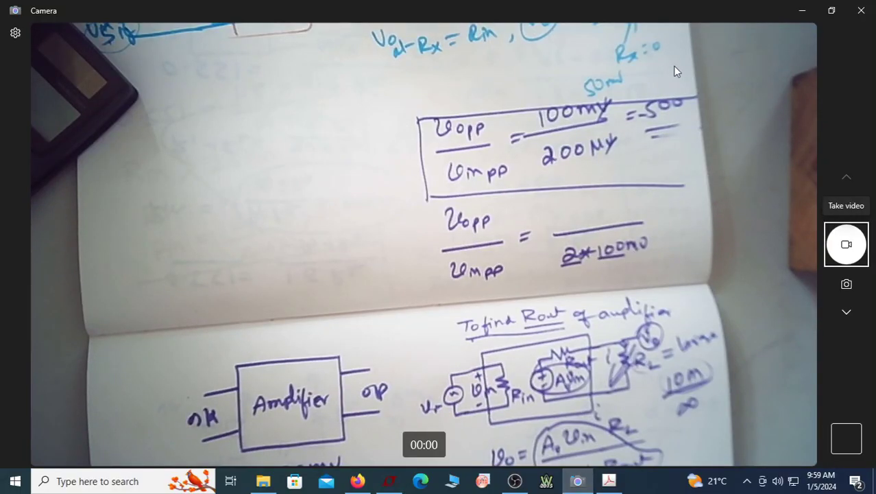
click(807, 18)
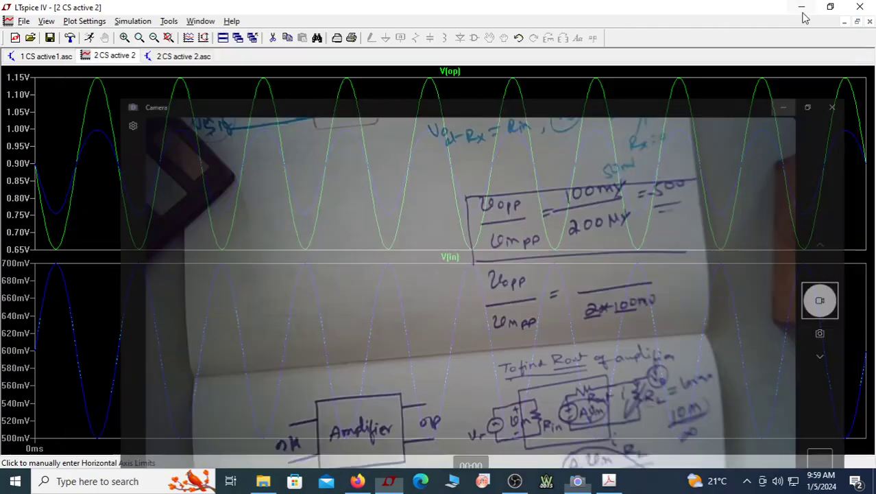
double_click(451, 71)
drag(456, 163, 429, 131)
drag(456, 163, 468, 201)
drag(412, 74, 512, 264)
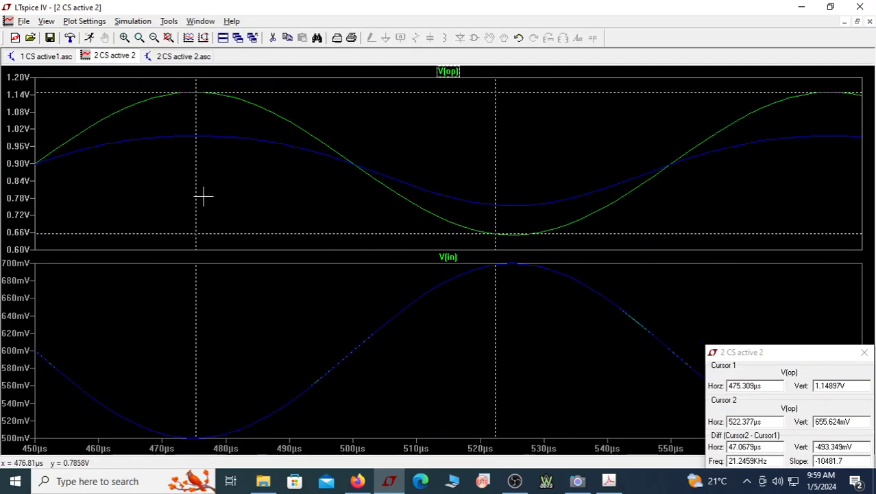
drag(497, 183, 513, 185)
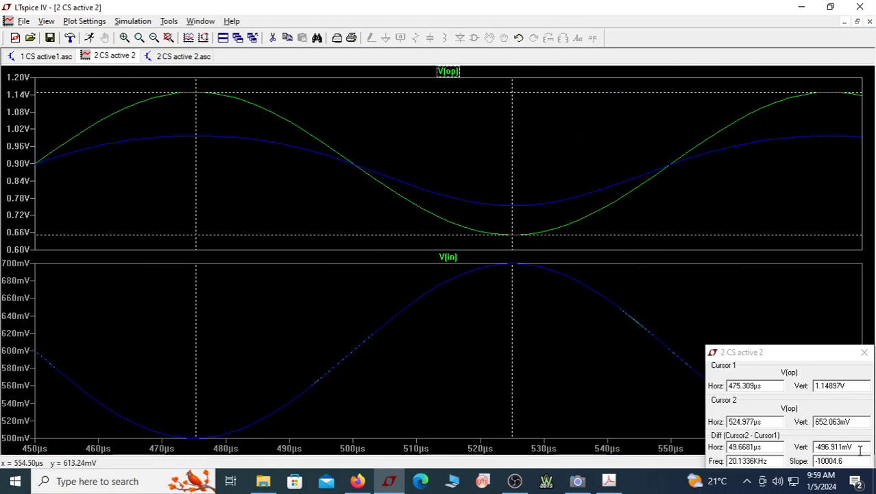
drag(860, 450, 783, 451)
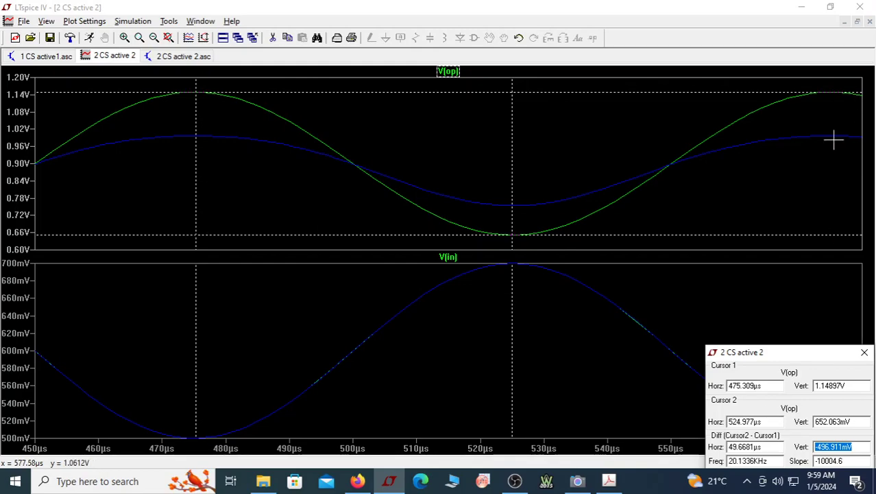
- Compare the handwritten gain calculation in the Camera app with the PDF's diode-connected load results, and review the PDF's circuit section
click(579, 484)
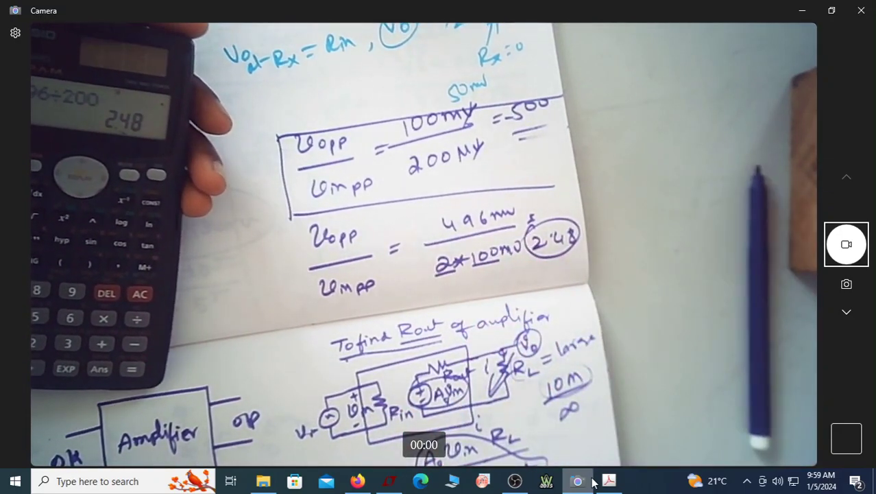
click(609, 481)
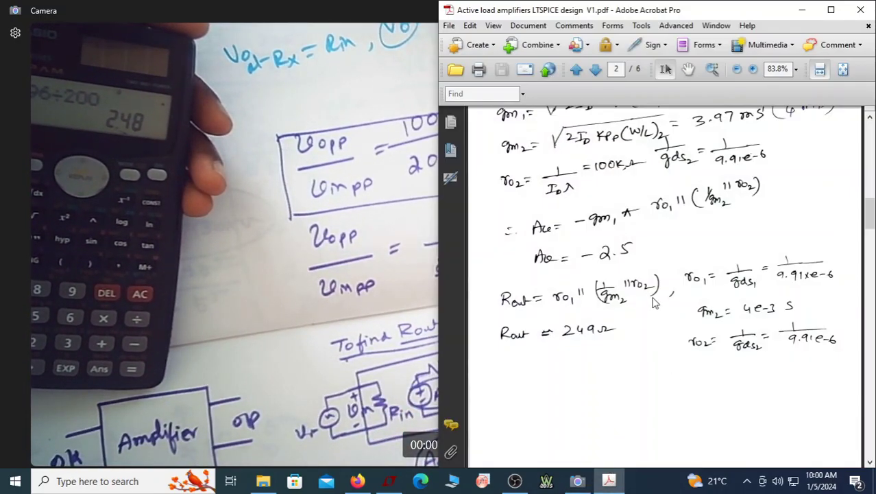
click(427, 206)
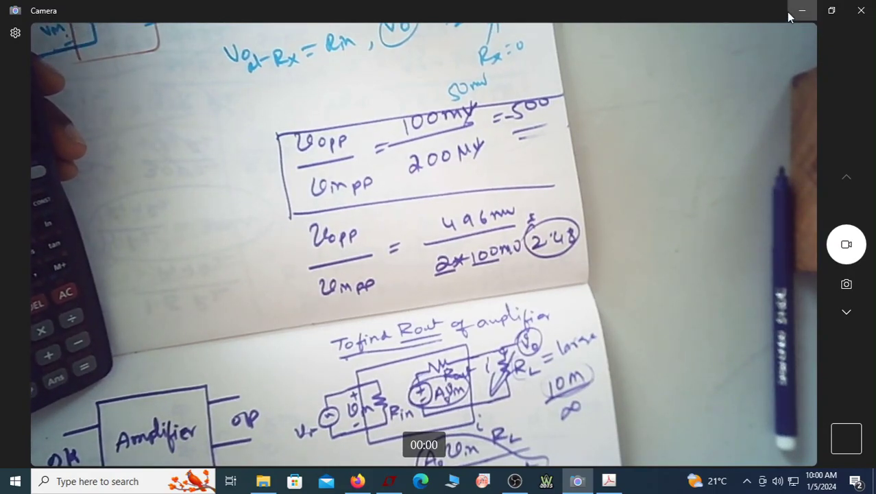
click(803, 12)
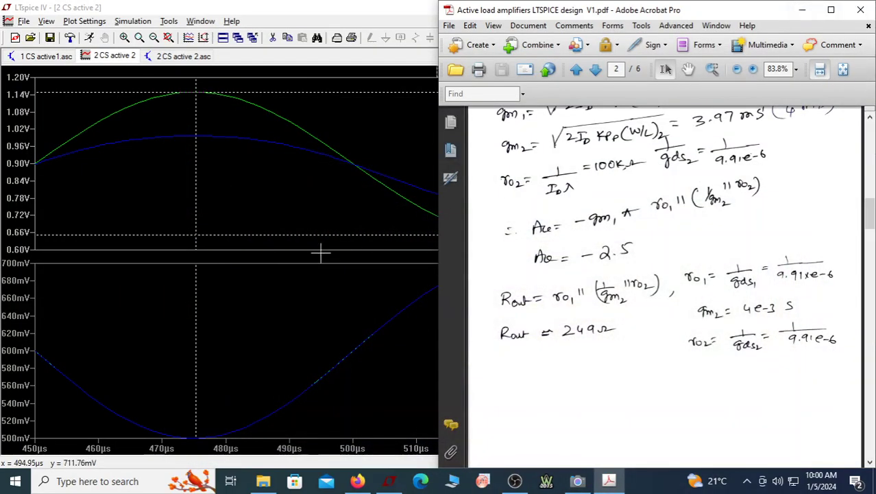
scroll(741, 230, up, 3)
scroll(740, 230, up, 10)
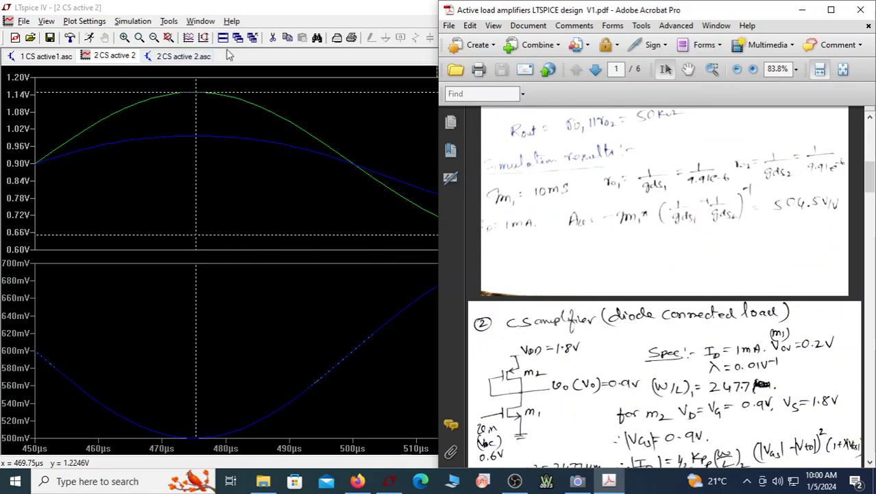
- Tile the LTspice windows horizontally and close the 1 CS active1.asc schematic
click(223, 38)
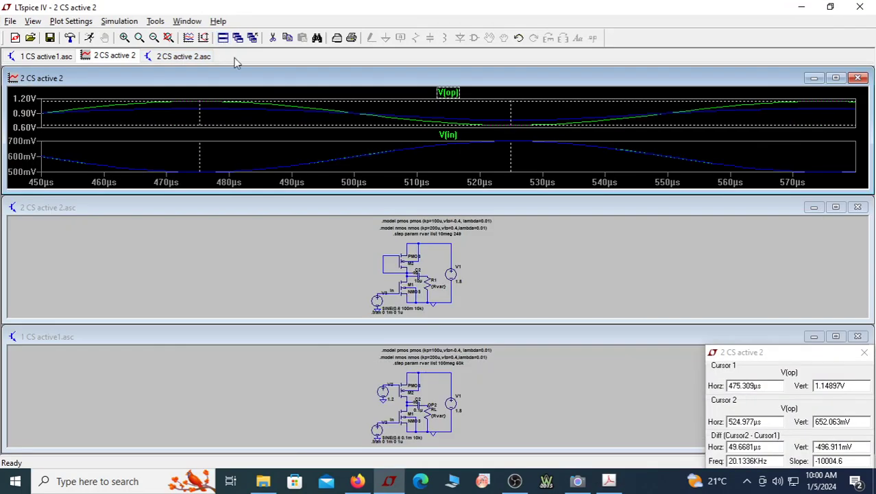
click(858, 337)
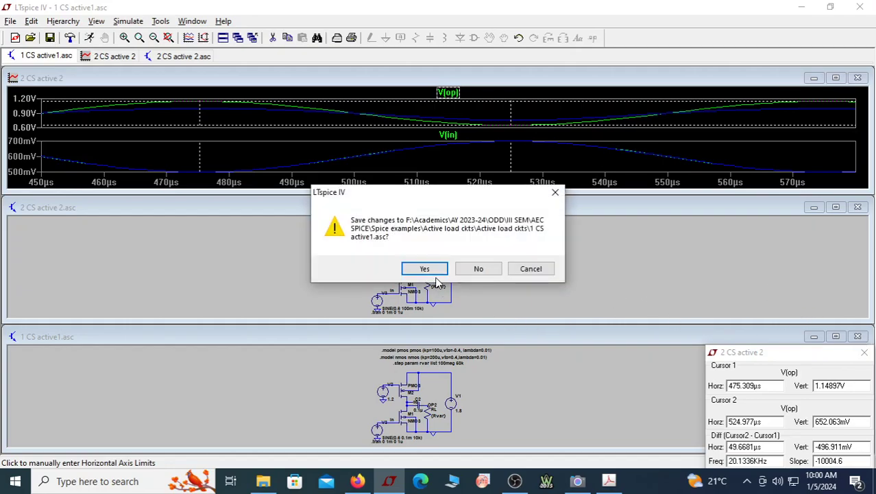
- Save the changes to 1 CS active1.asc while closing it, and tile the remaining waveform and schematic windows of 2 CS active 2
click(426, 269)
click(223, 40)
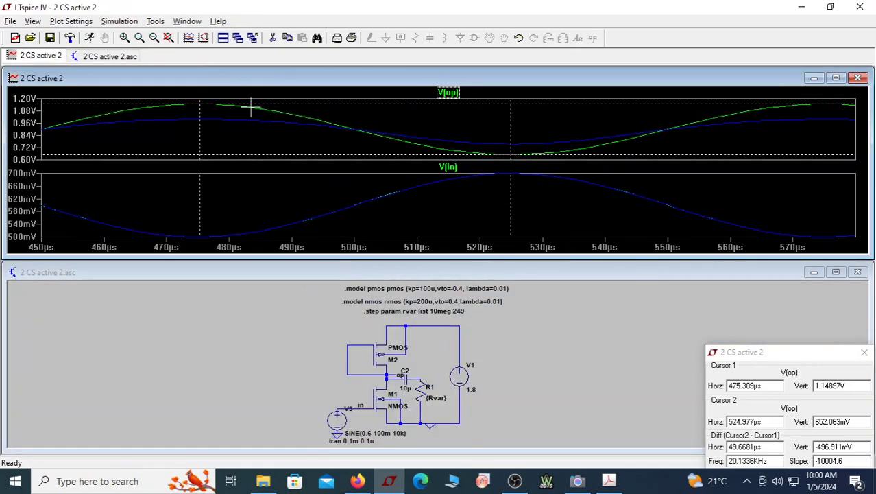
double_click(420, 271)
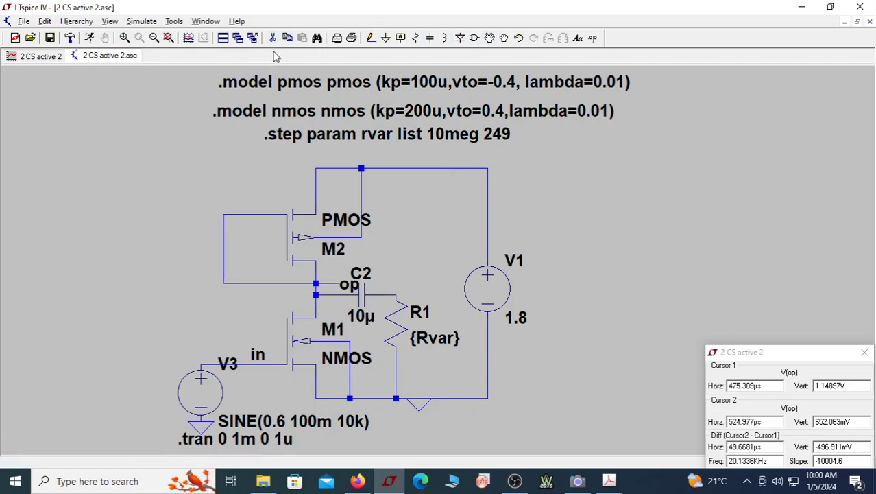
click(224, 39)
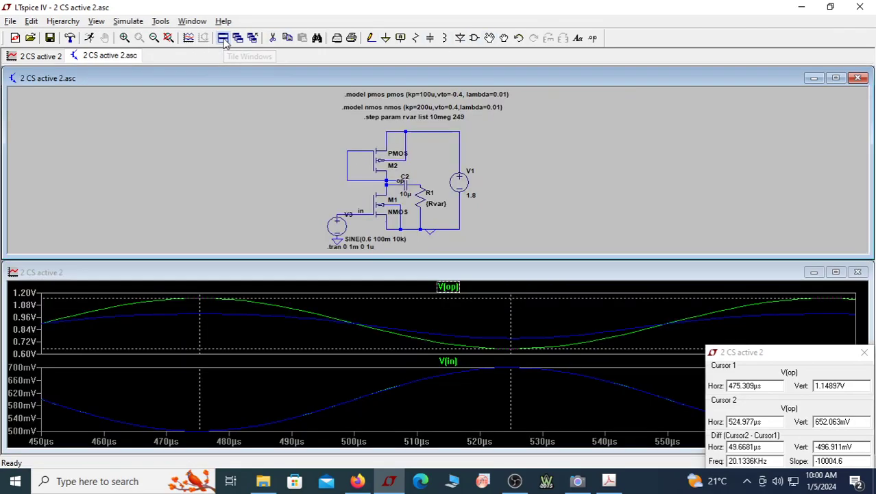
- Move both V(op) cursors to the peak and trough of the smaller-amplitude trace, read their vertical difference, and tile the windows again
double_click(336, 276)
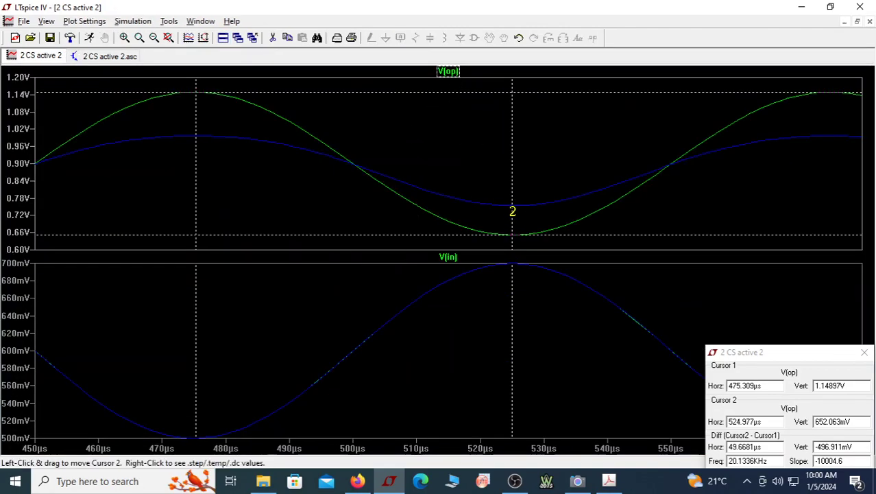
click(511, 212)
key(Up)
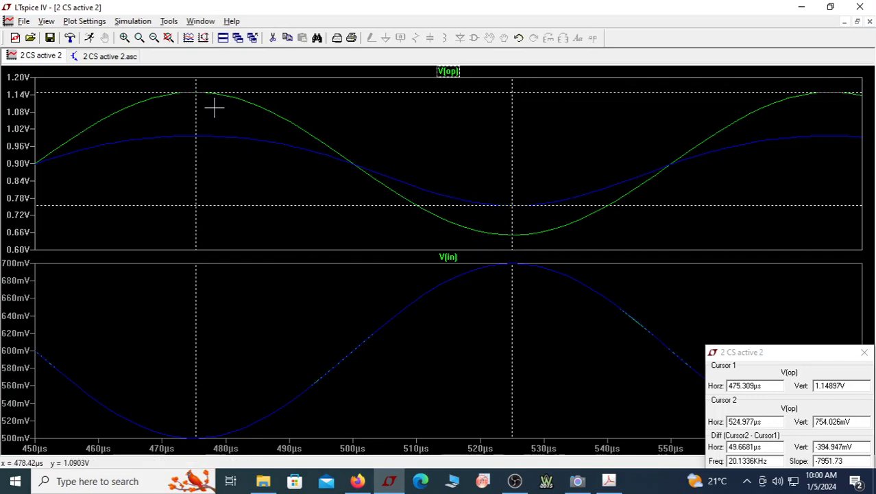
click(196, 97)
key(Up)
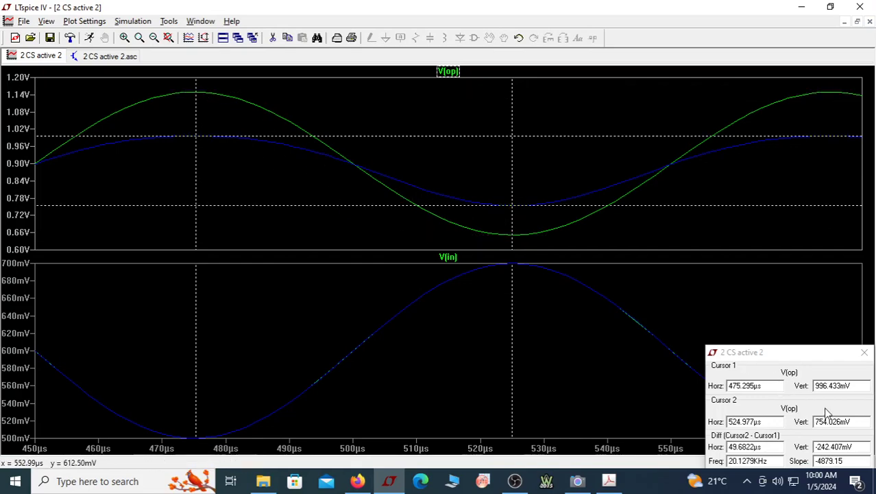
drag(863, 447, 802, 445)
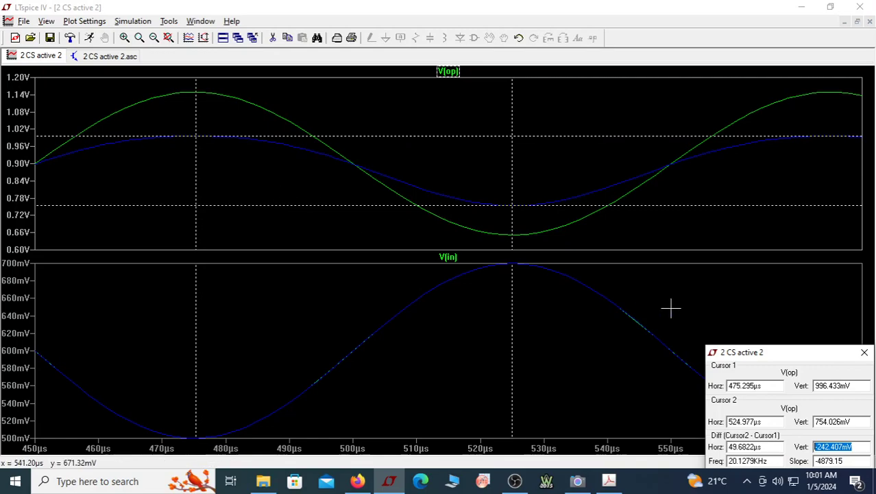
drag(855, 448, 817, 447)
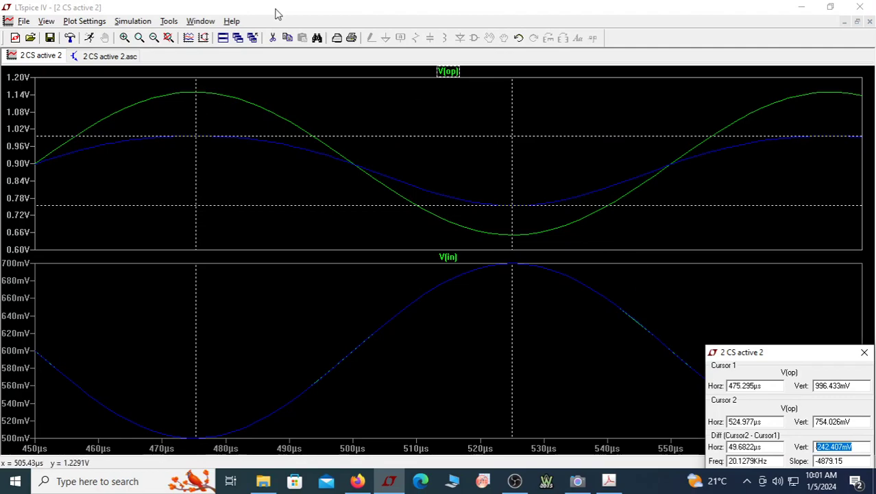
click(230, 41)
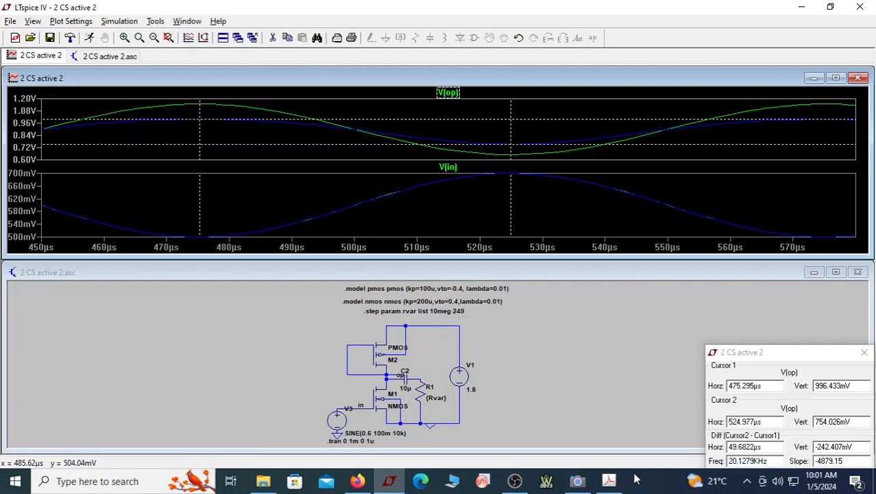
- Switch to Adobe Acrobat, go to circuit 3 on page 3 of the active load amplifiers design PDF, and maximize the window
click(609, 480)
scroll(665, 288, down, 5)
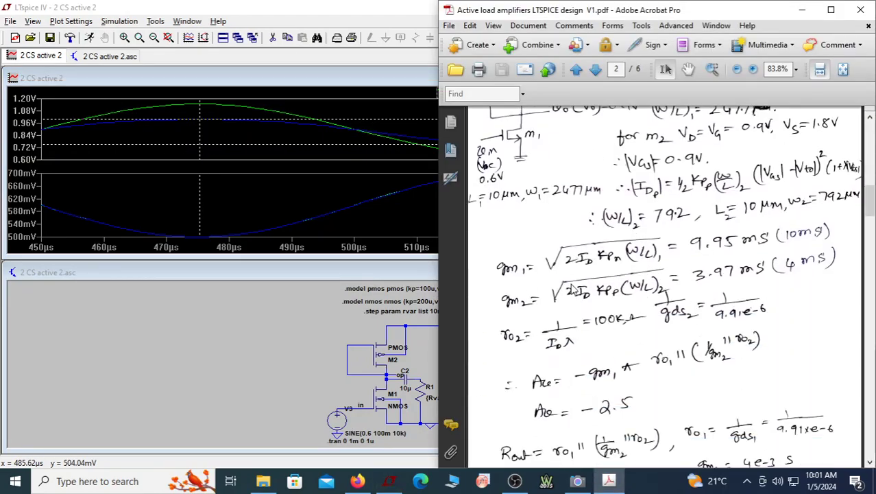
scroll(574, 289, down, 10)
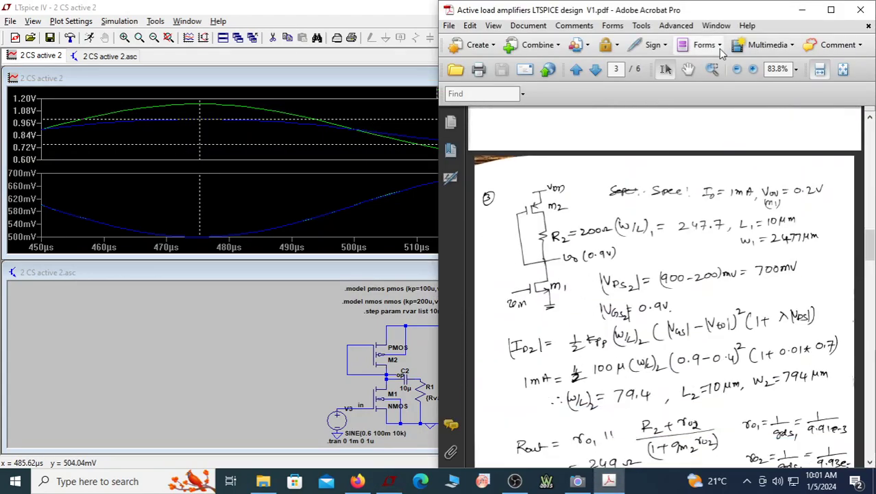
click(831, 10)
scroll(339, 207, down, 3)
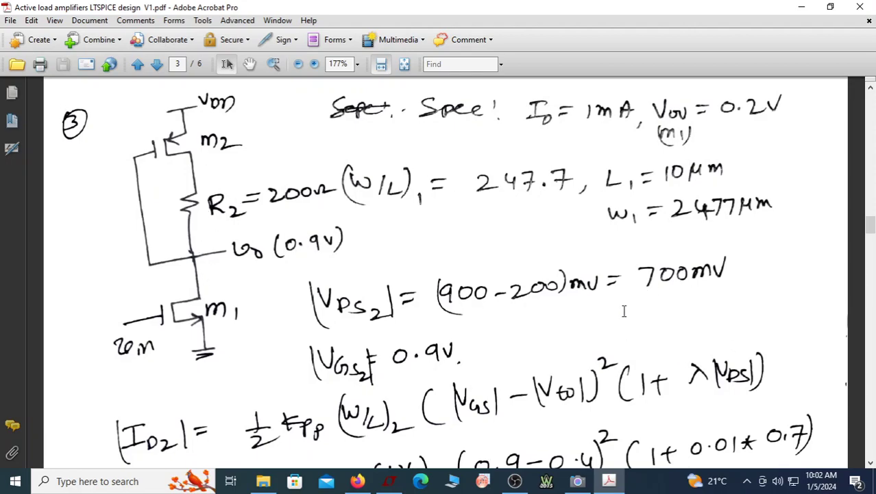
- Examine circuit 3's specifications, the VDS2 and VGS2 values, and the derivation of M2's W/L ratio from the drain current equation
scroll(625, 318, down, 1)
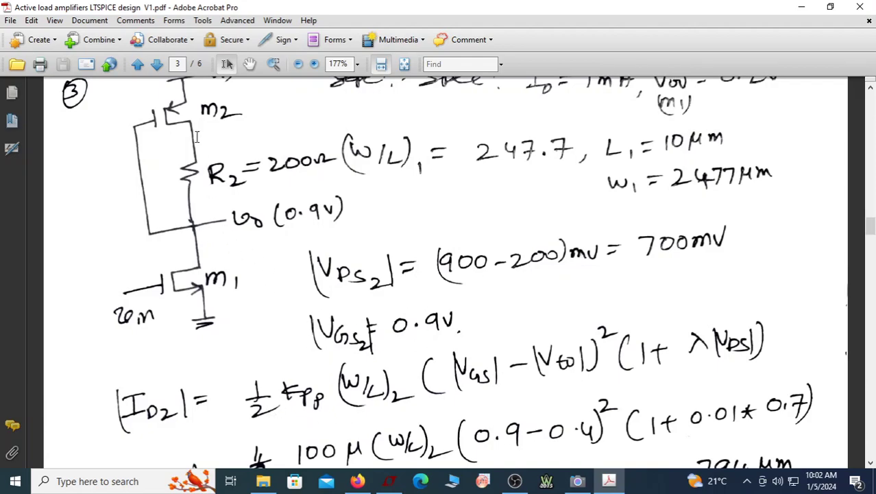
scroll(196, 136, up, 2)
scroll(338, 310, down, 2)
scroll(496, 388, down, 1)
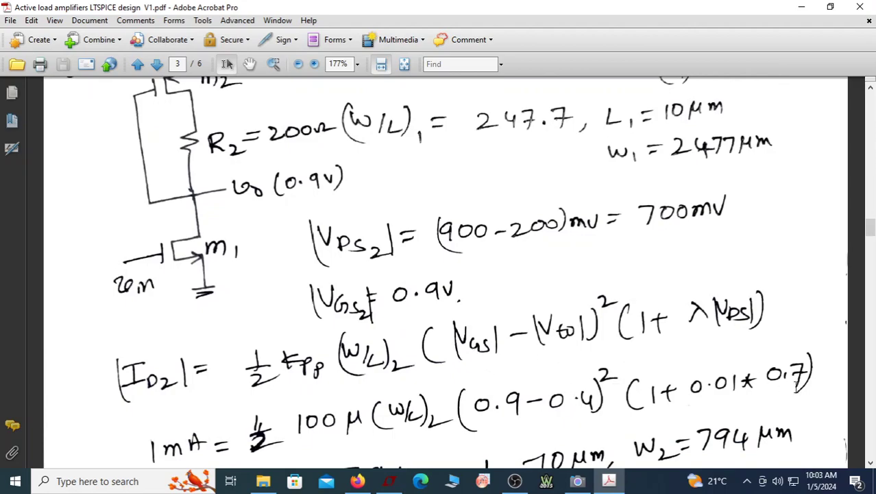
scroll(798, 385, down, 4)
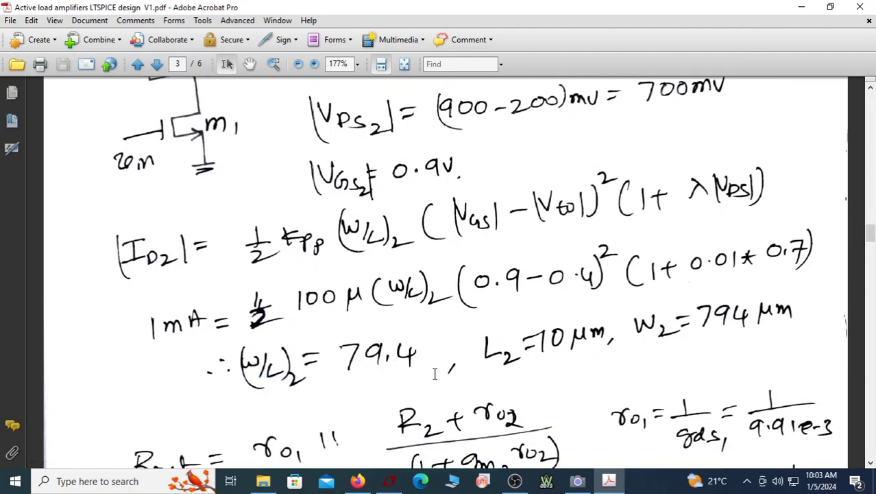
scroll(434, 374, down, 1)
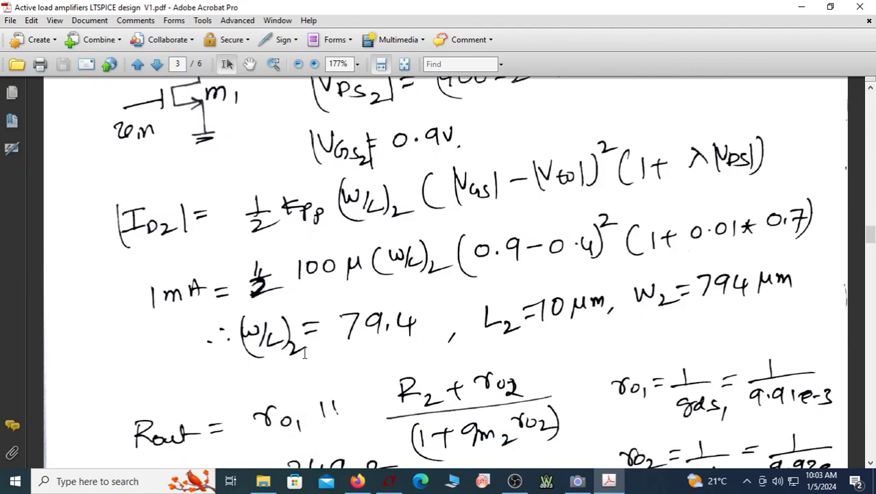
scroll(305, 353, down, 2)
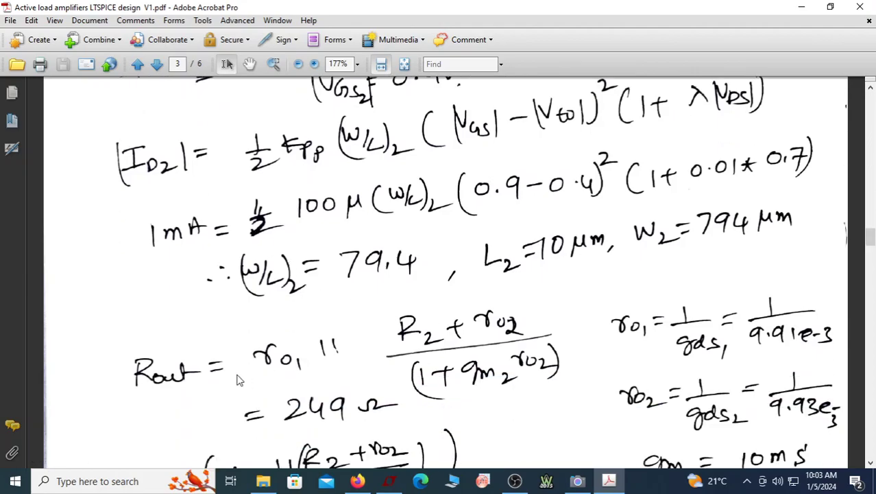
- Trace circuit 3's design from the M2 and R2 load to the output resistance and voltage gain formulas
scroll(237, 379, up, 10)
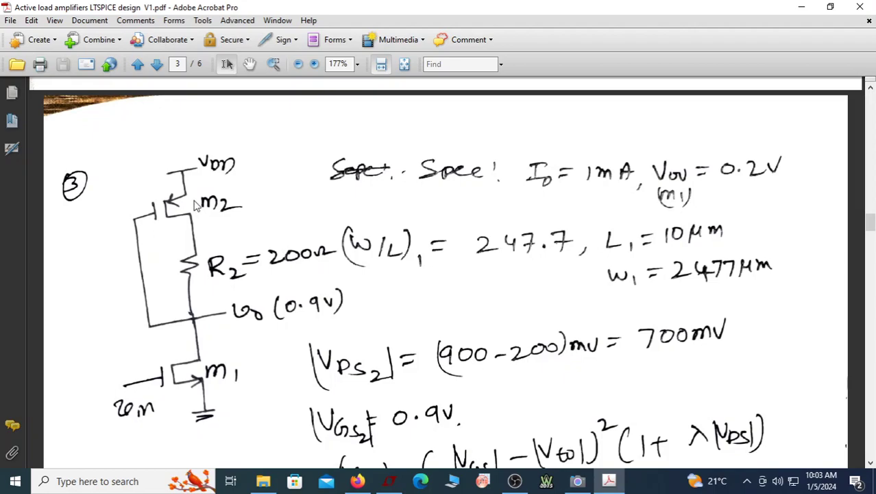
scroll(195, 204, down, 3)
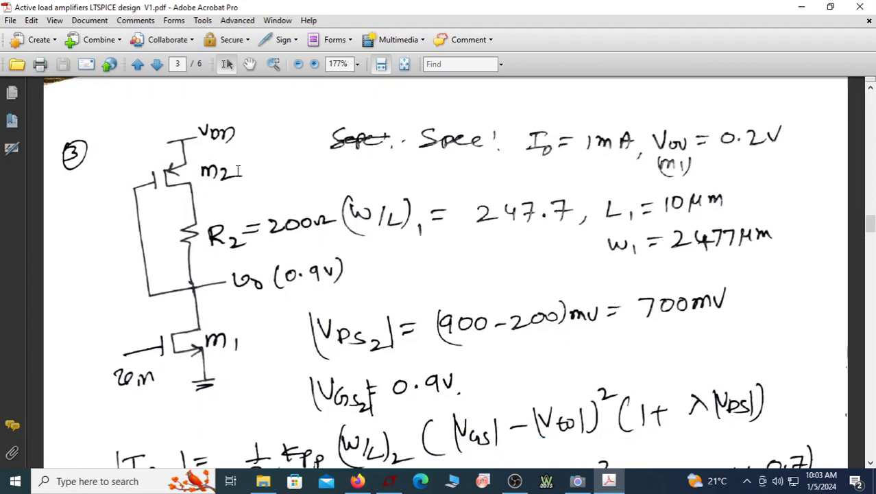
scroll(240, 172, down, 2)
scroll(398, 237, down, 8)
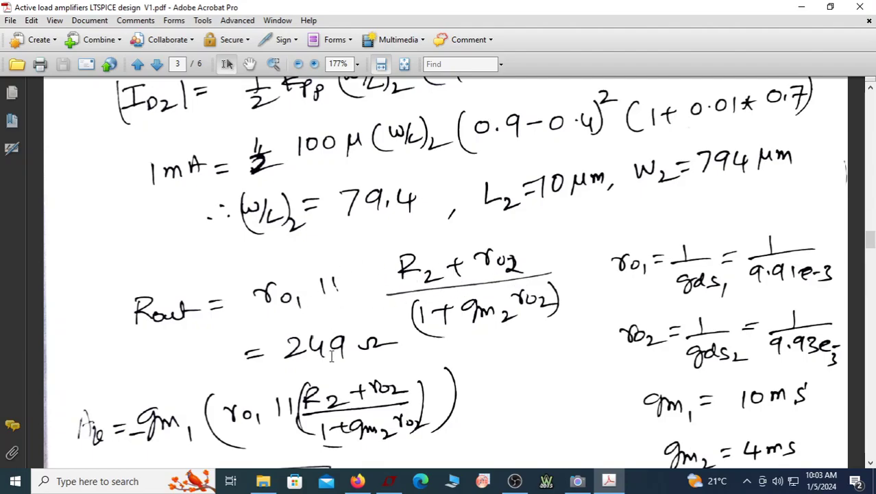
scroll(332, 356, down, 3)
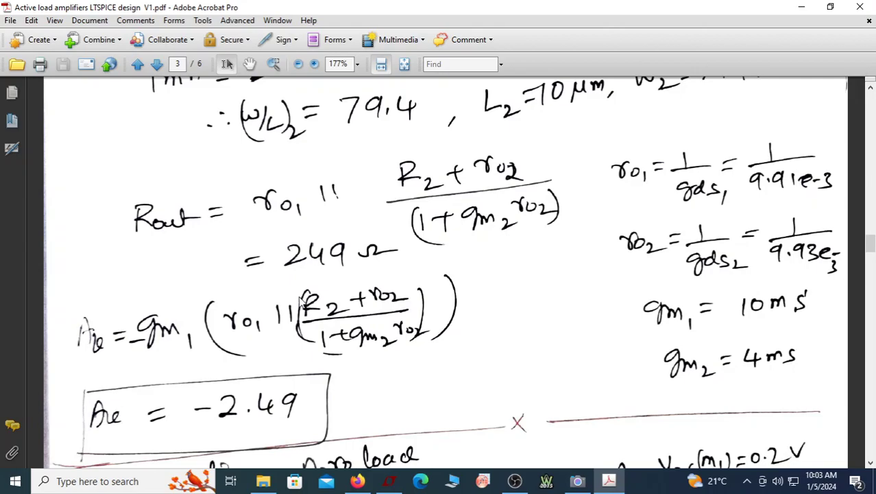
scroll(387, 305, up, 3)
scroll(389, 308, up, 1)
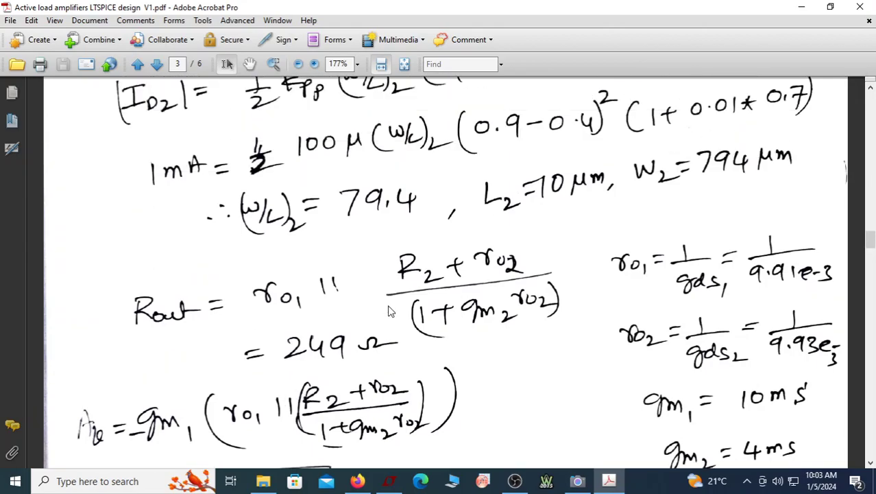
scroll(389, 308, down, 1)
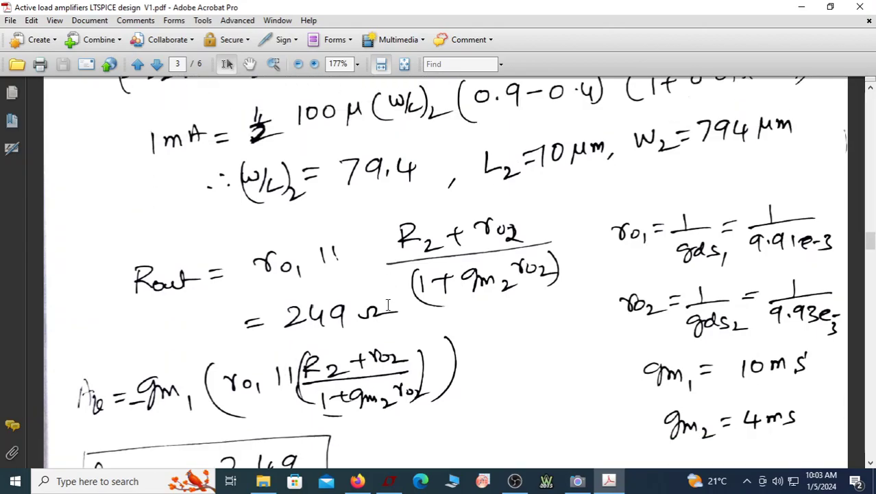
scroll(388, 305, down, 2)
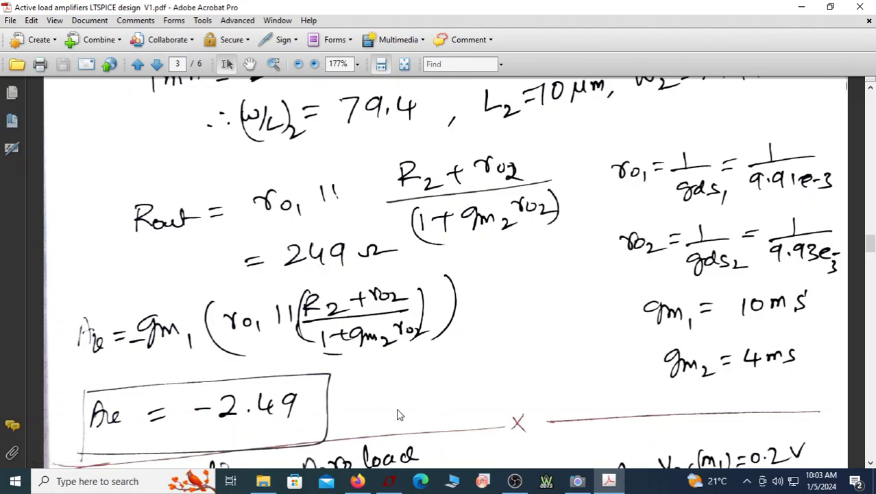
scroll(346, 429, down, 2)
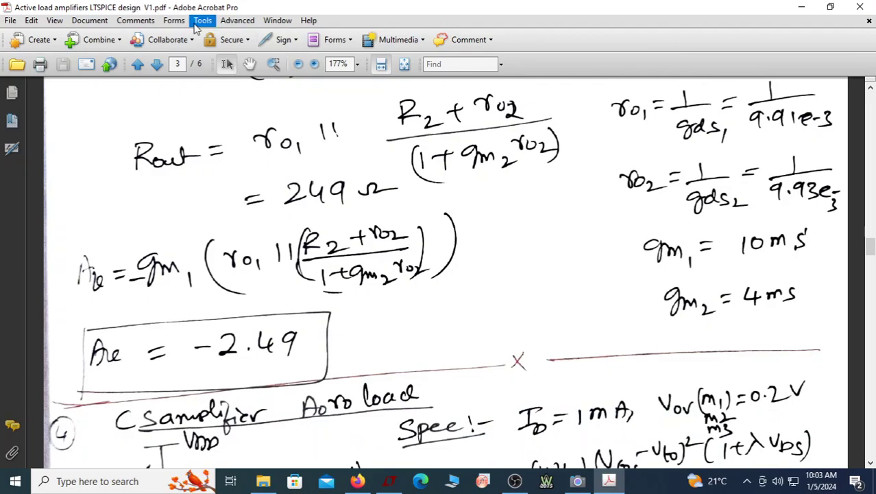
- Review circuit 3's sizing and output resistance calculations, and compare them with the previous circuit's output resistance on page 2
scroll(447, 235, up, 8)
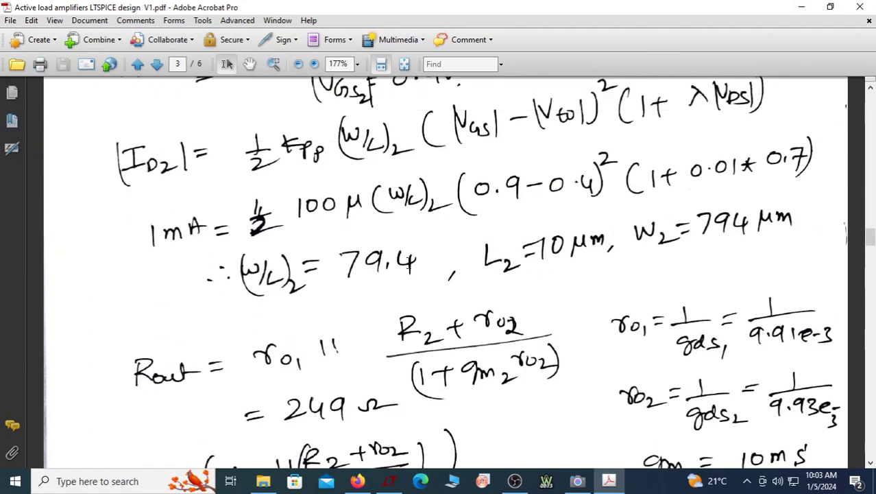
scroll(327, 291, up, 5)
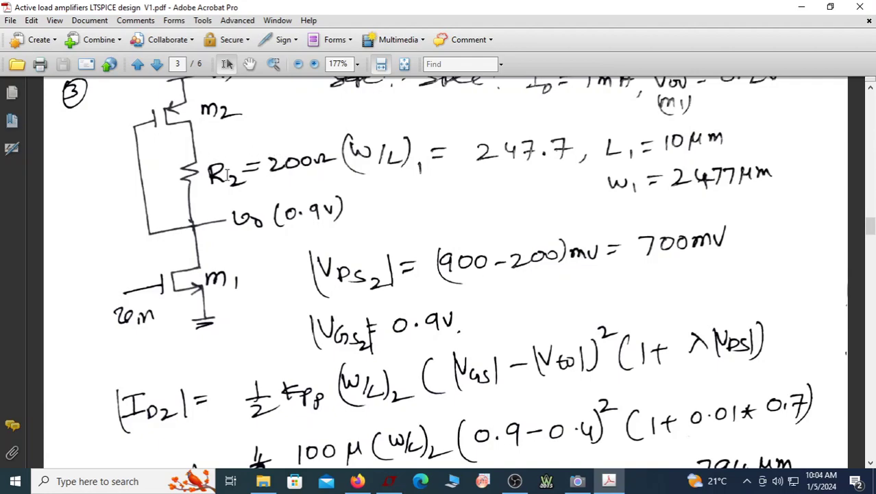
scroll(305, 218, down, 6)
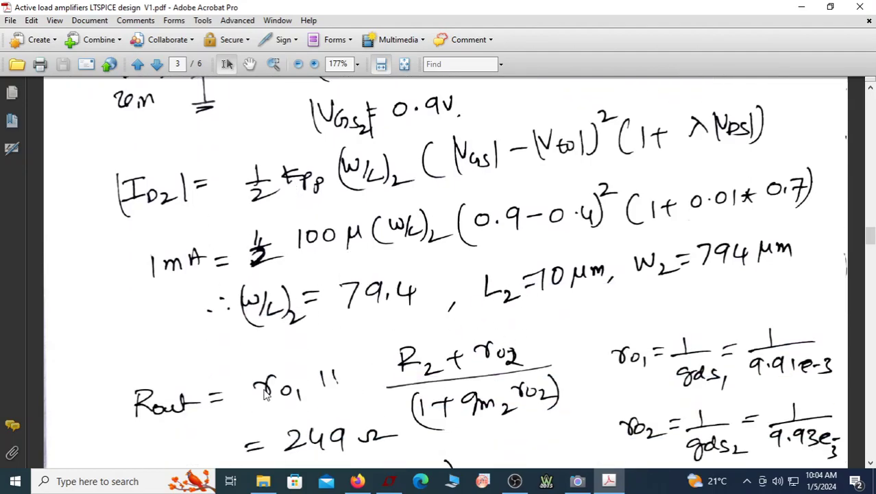
scroll(482, 226, up, 3)
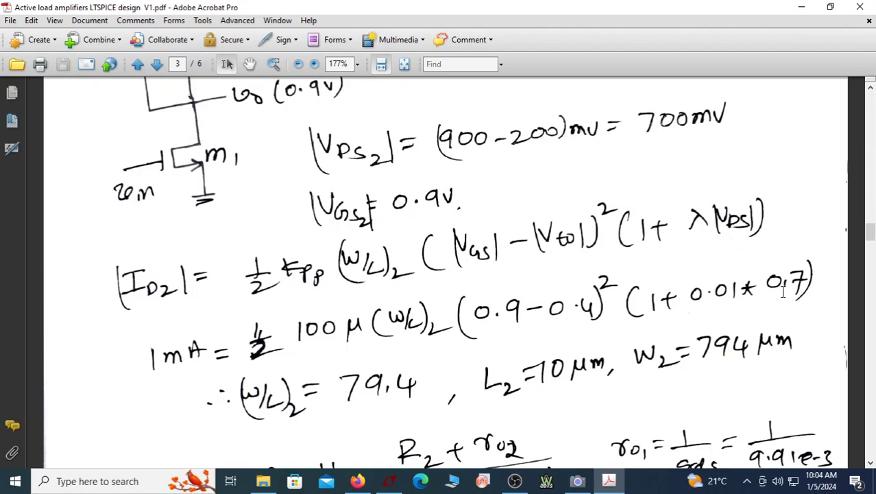
scroll(784, 291, down, 5)
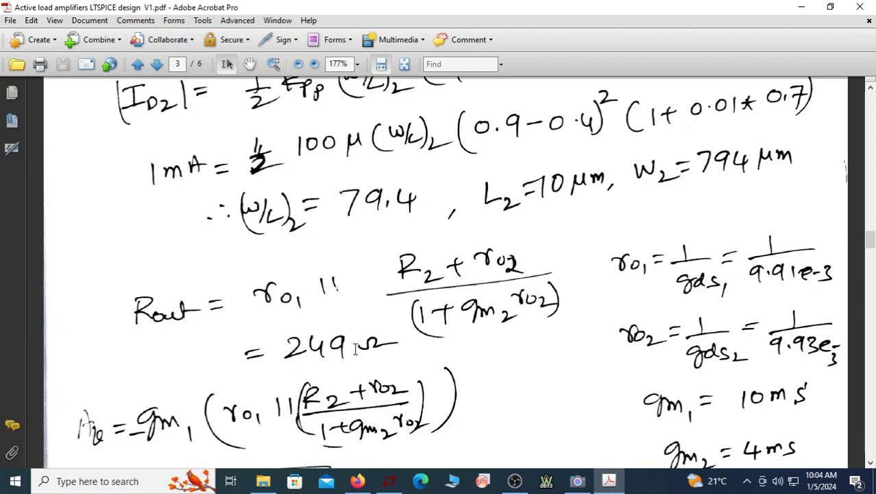
scroll(312, 358, up, 20)
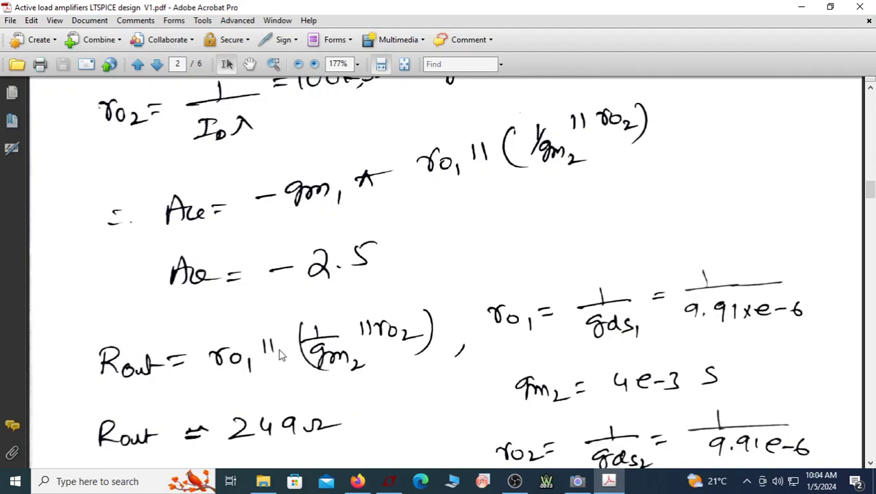
scroll(394, 342, down, 20)
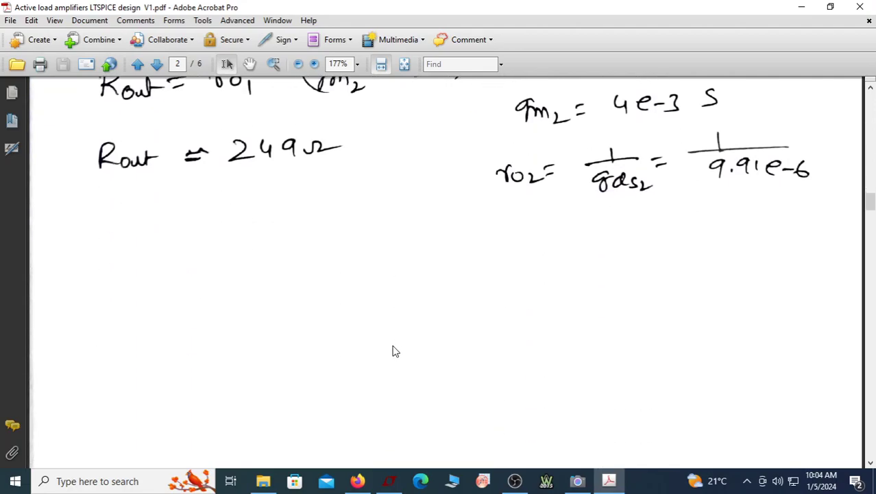
scroll(395, 358, down, 3)
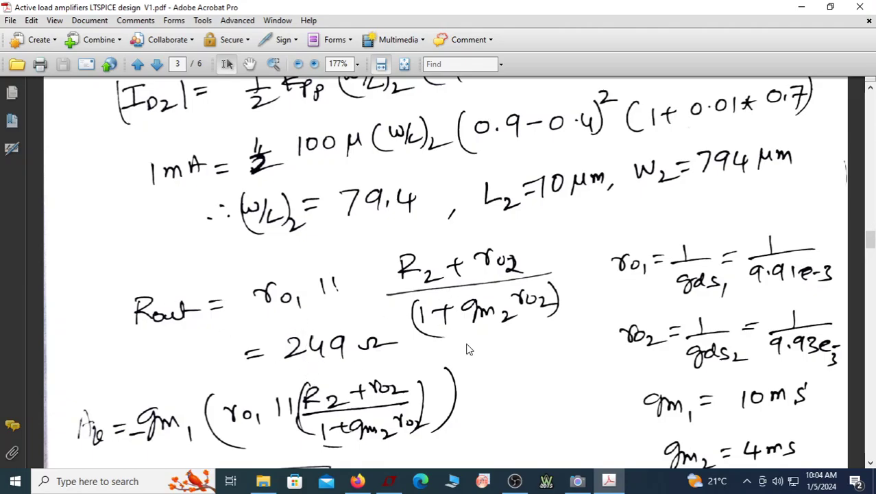
- Look over circuit 3's diagram on page 3 once more, and minimize the PDF to return to LTspice
scroll(467, 350, up, 10)
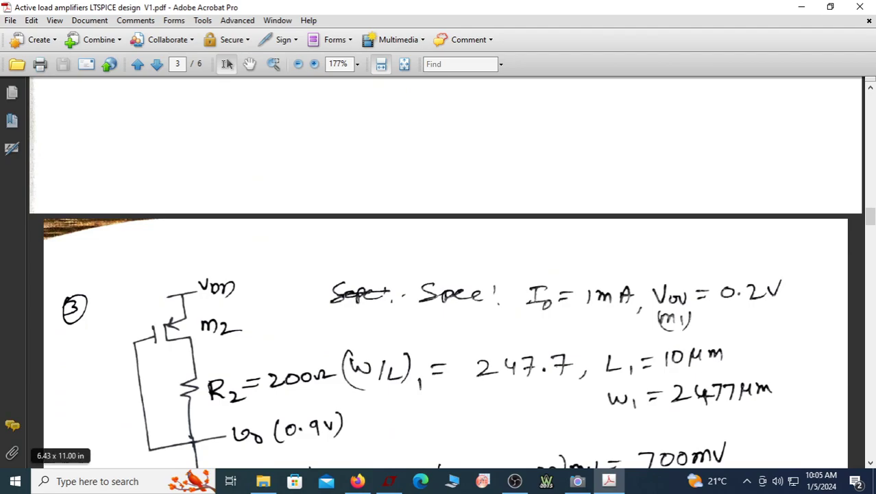
scroll(446, 274, down, 5)
click(801, 8)
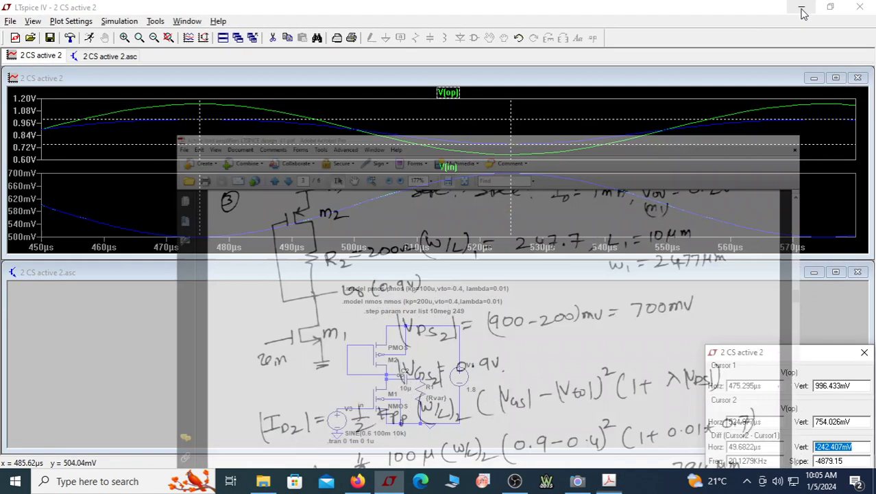
- Open the schematic 3 CS active 2a.asc, close the 2 CS active 2 schematic, and maximize the new one
click(49, 38)
click(27, 40)
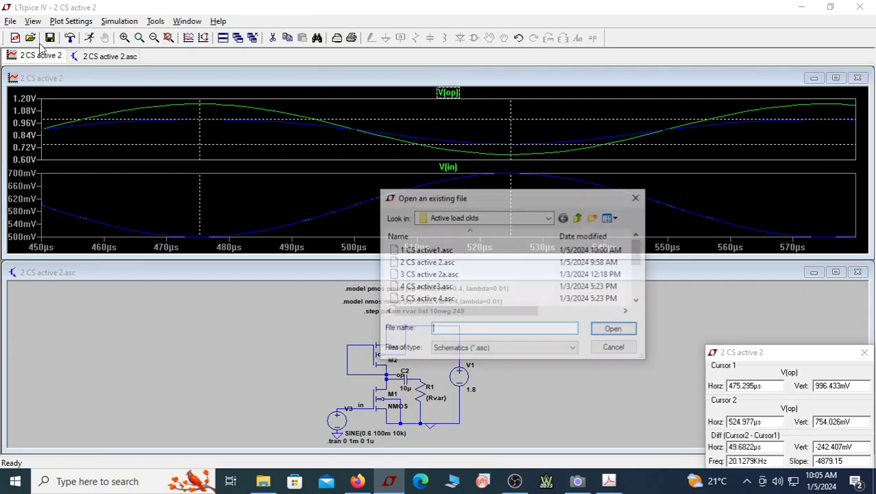
double_click(437, 276)
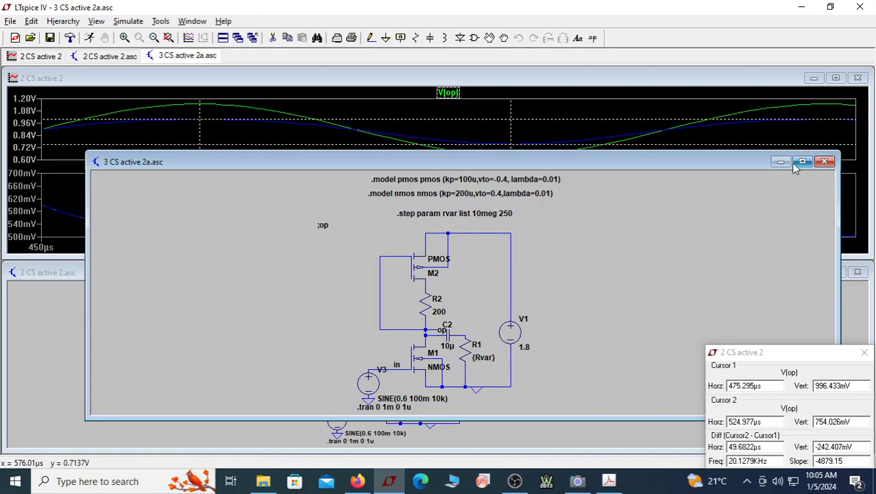
click(857, 272)
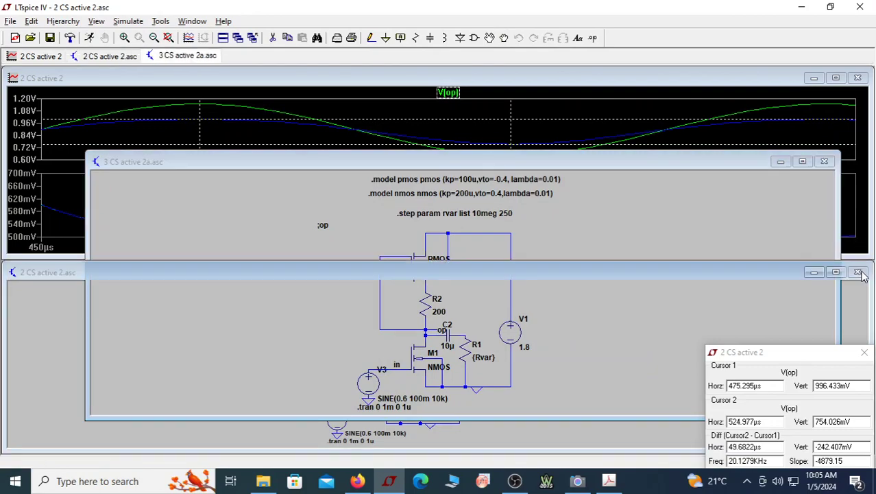
click(802, 144)
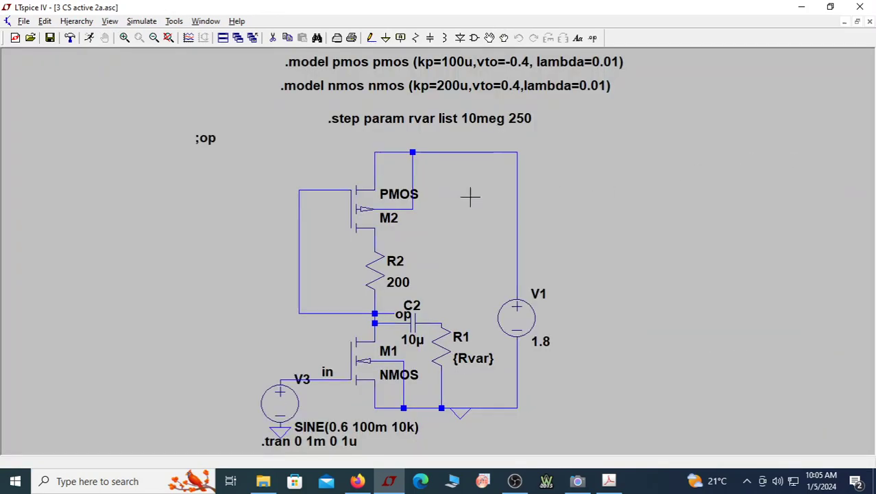
- Run circuit 3's transient simulation, plot V(op) and V(in), and maximize the waveform window
click(90, 38)
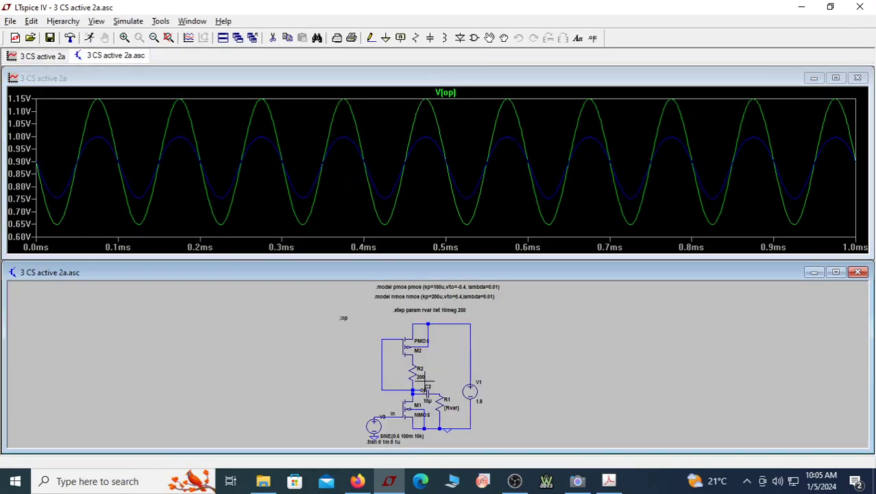
click(393, 410)
double_click(424, 78)
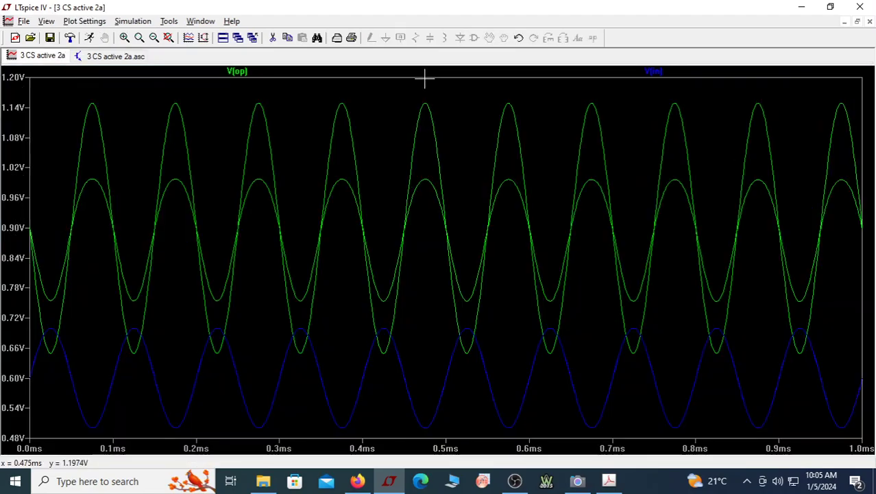
- Attach both cursors to V(in), place them on a peak and the following trough, and read the vertical difference
click(656, 74)
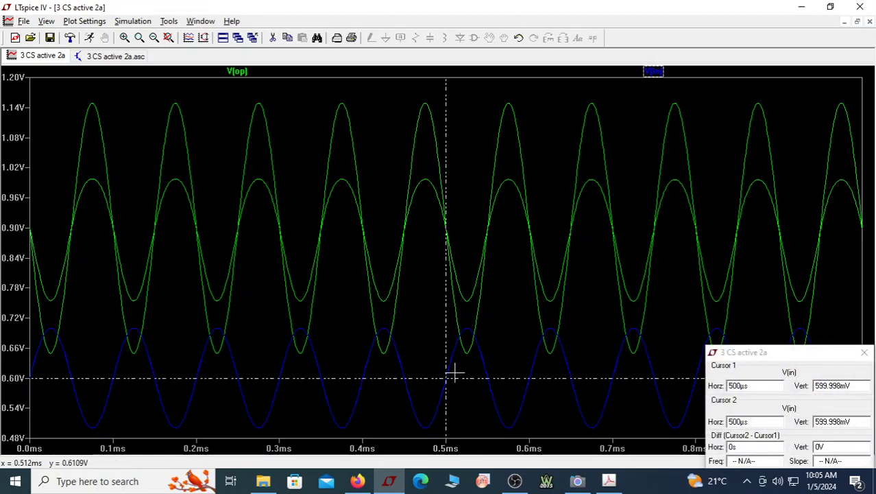
drag(447, 382, 468, 372)
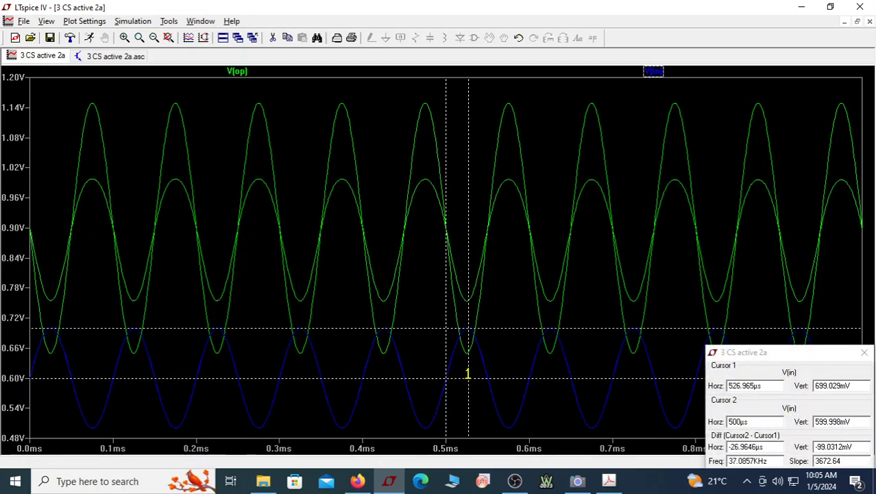
drag(443, 411, 510, 430)
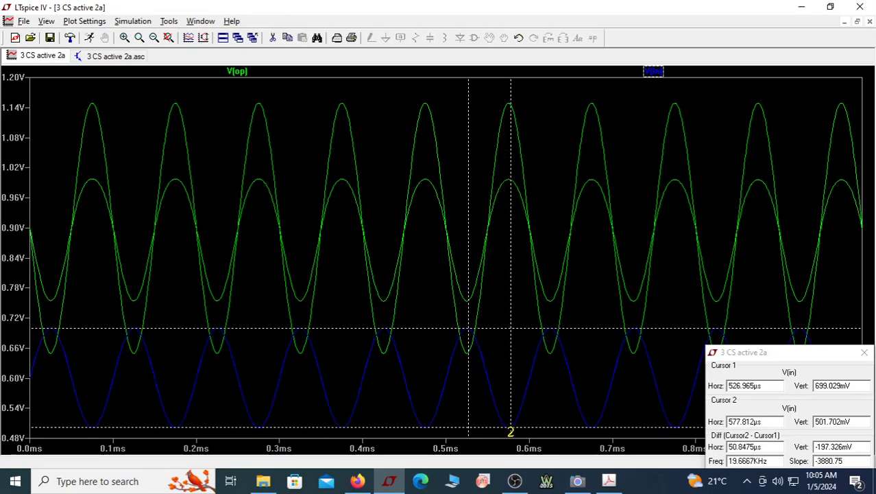
drag(853, 447, 815, 447)
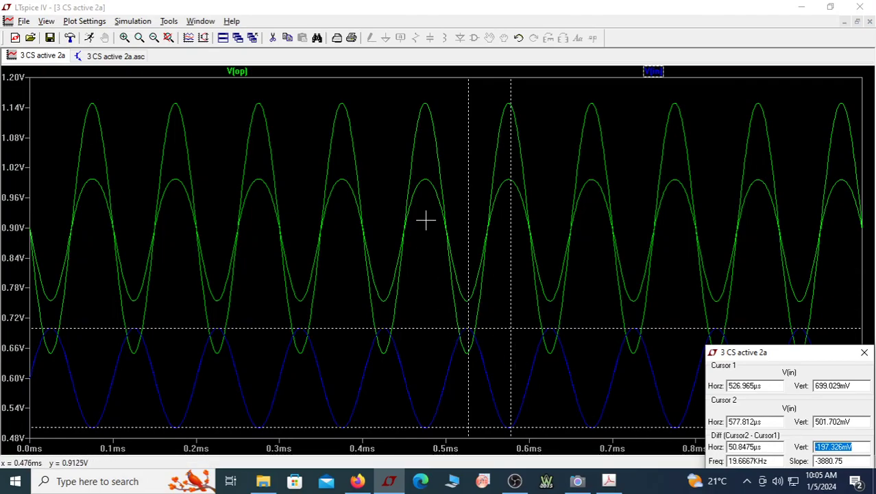
- Enlarge the waveforms to about 460–720 µs and fine-tune both cursors on V(in)'s peak and trough
drag(430, 72, 617, 456)
drag(408, 424, 399, 426)
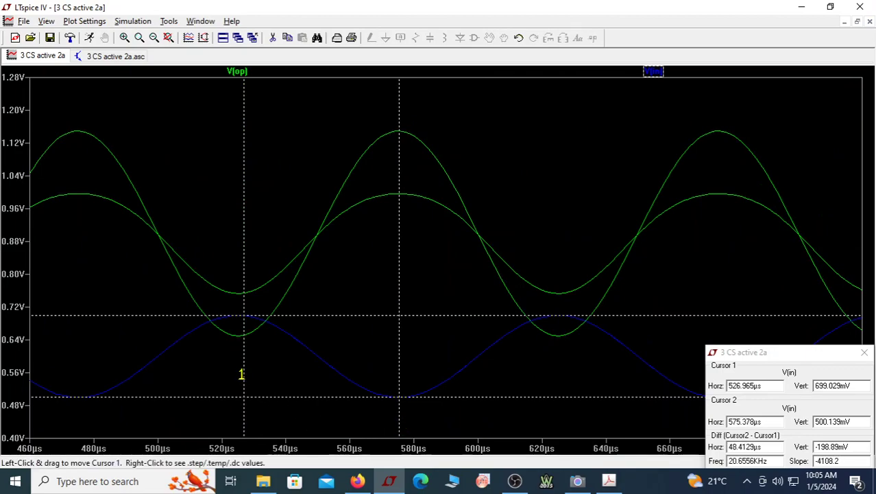
drag(242, 373, 235, 374)
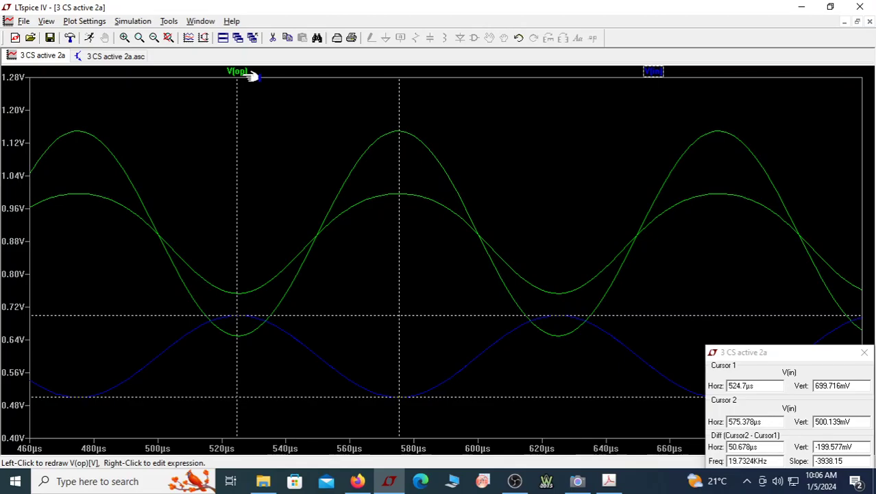
- Check the gain notes in Camera, return to LTspice, and measure the unloaded V(op) peak-to-peak swing with both cursors
click(582, 484)
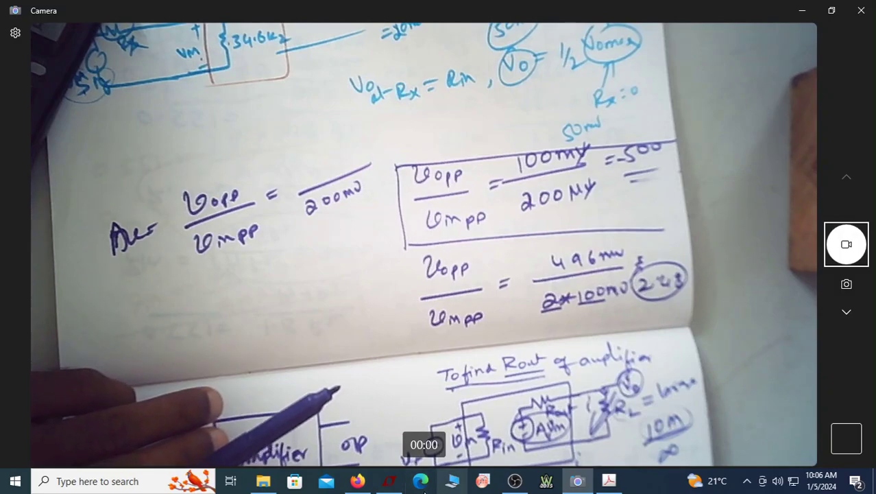
click(387, 482)
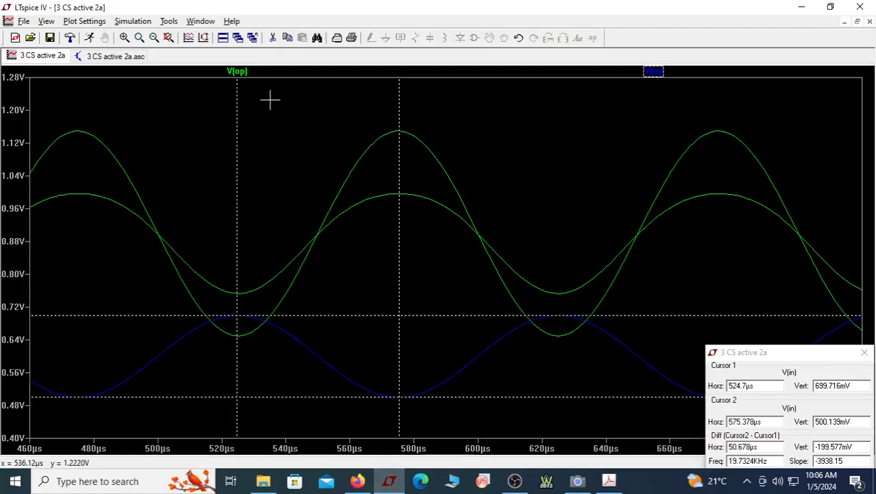
click(238, 71)
click(238, 72)
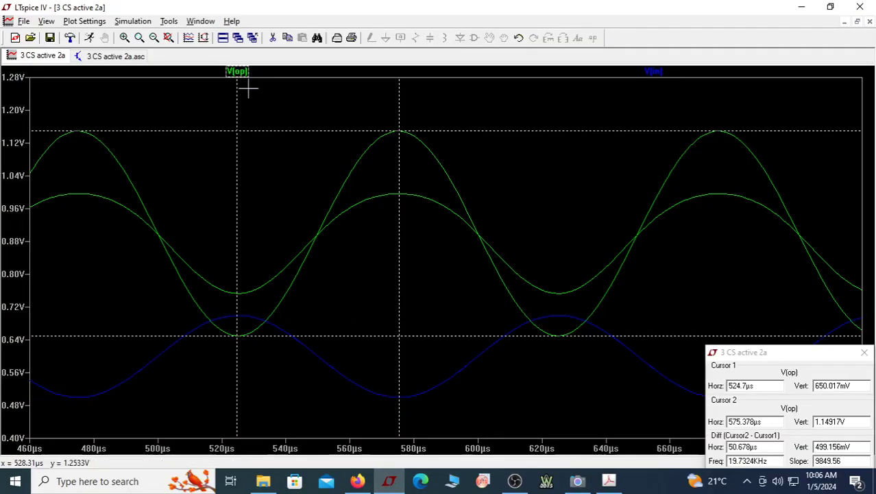
drag(854, 446, 805, 451)
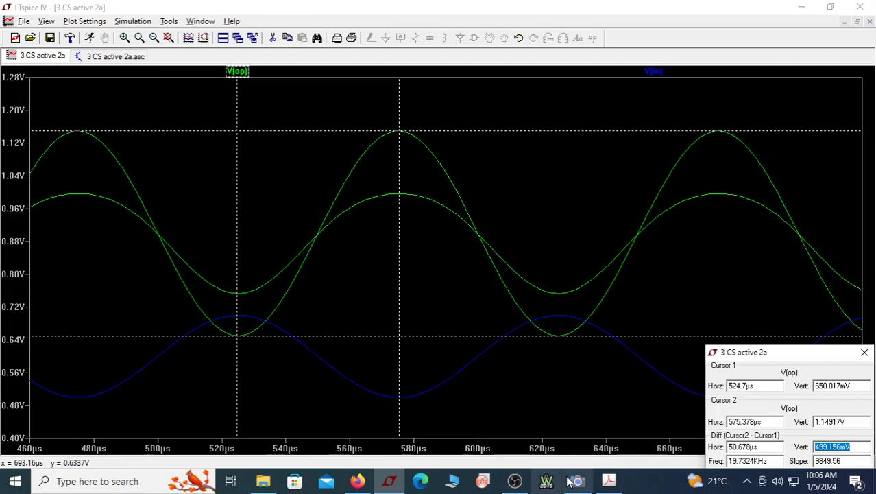
- Compare the gain worked out in the Camera notes with circuit 3's calculated gain in the Acrobat PDF, and return to LTspice
click(589, 483)
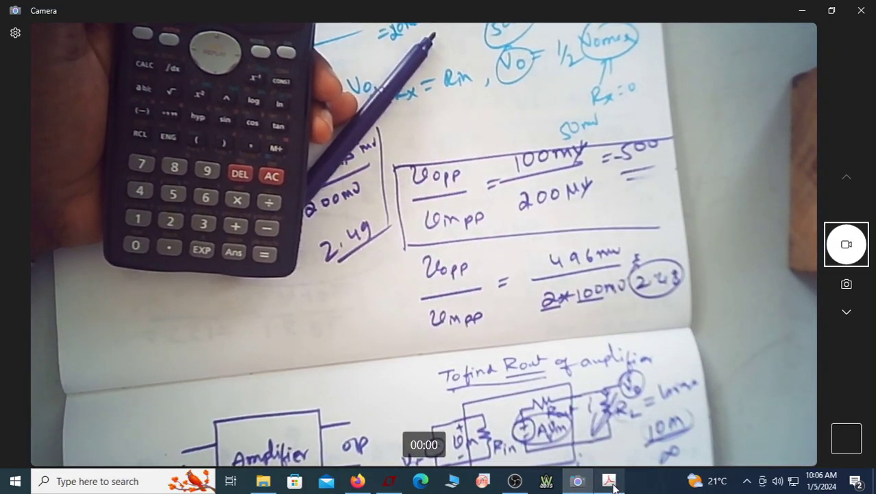
click(612, 485)
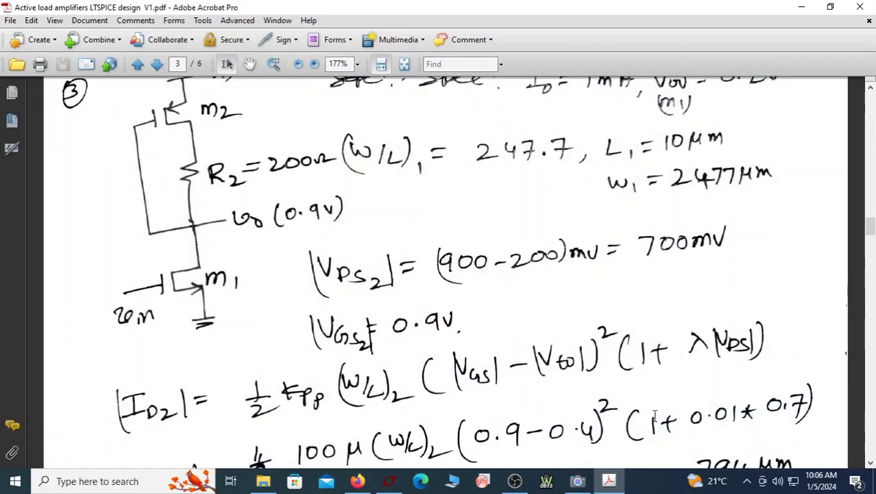
scroll(716, 381, down, 5)
scroll(716, 391, down, 2)
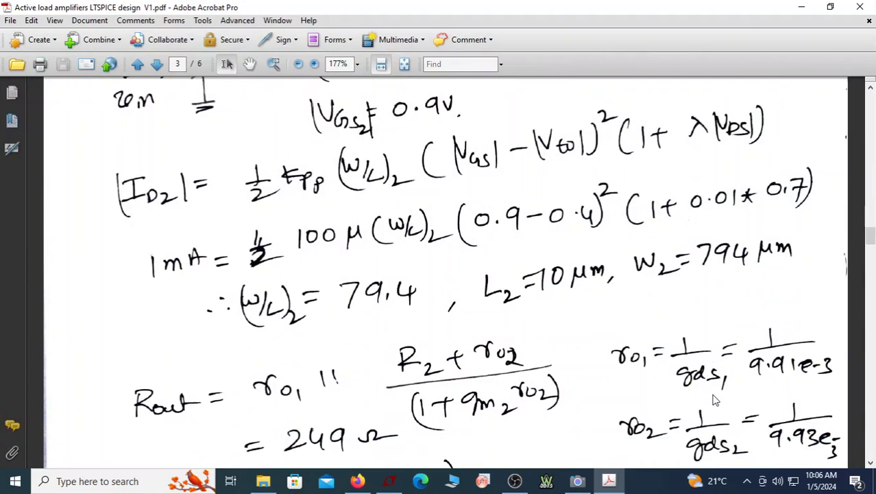
scroll(688, 403, down, 5)
scroll(631, 404, down, 3)
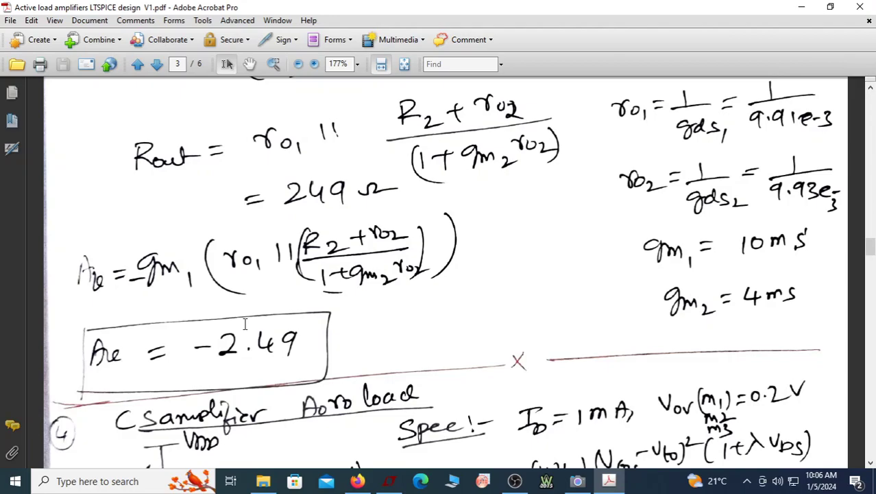
click(802, 12)
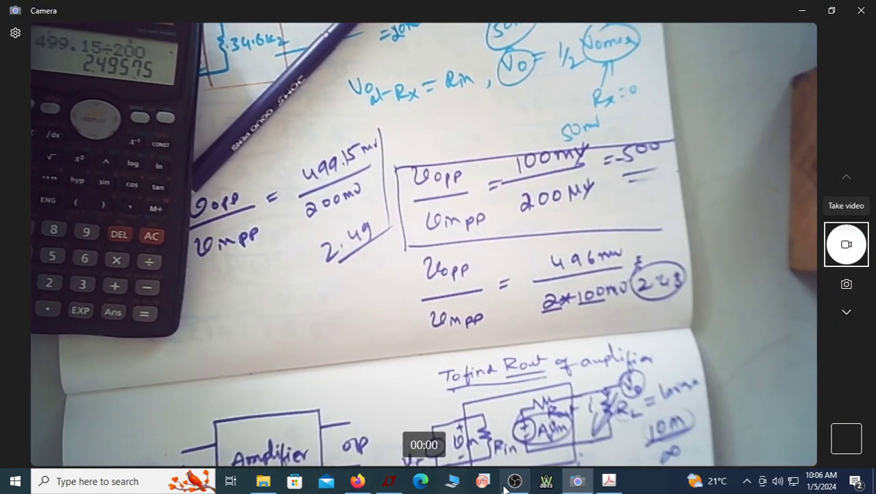
click(385, 482)
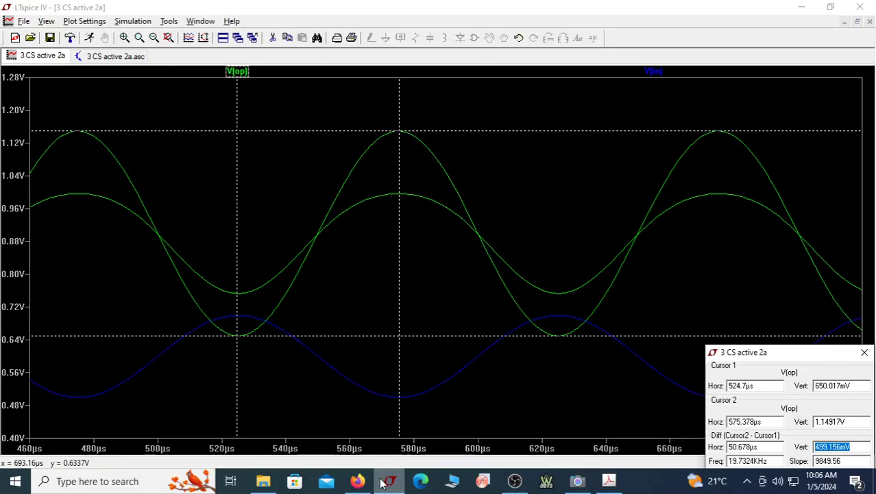
- Delete the V(in) trace from the plot, leaving only V(op)
right_click(747, 91)
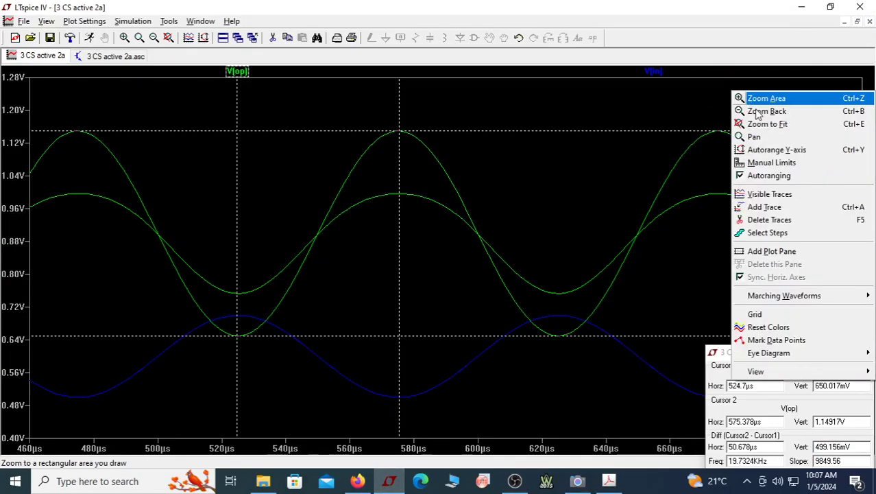
click(618, 105)
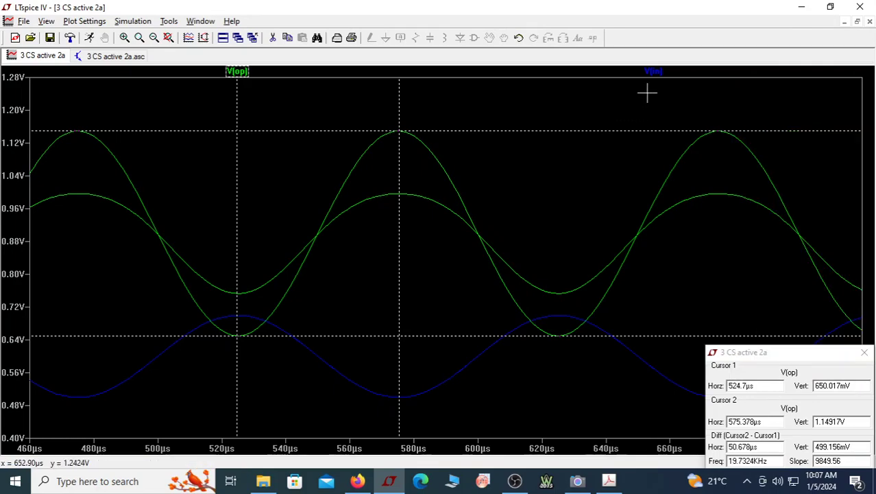
key(Delete)
click(655, 72)
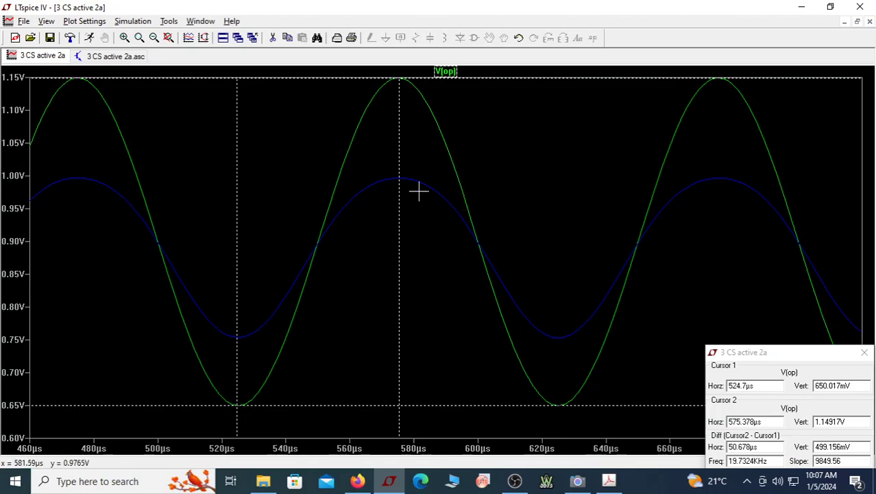
- Move both cursors to the loaded V(op) curve and read its peak-to-peak swing
key(Down)
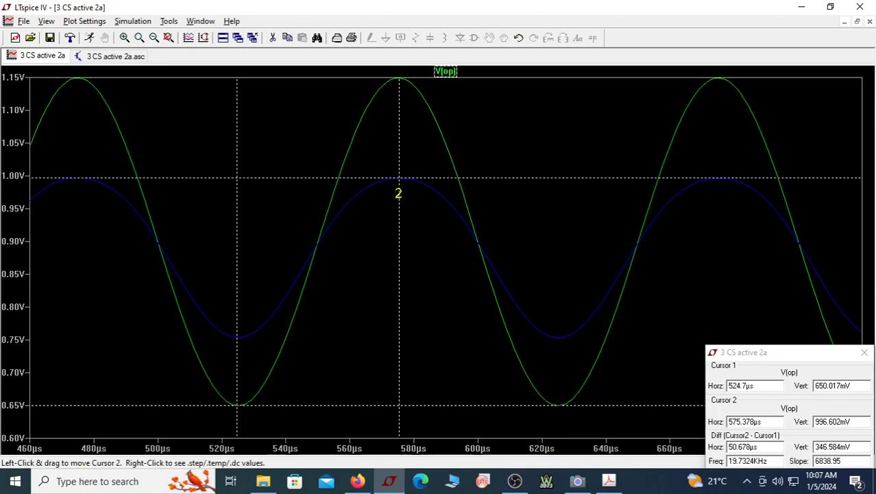
key(Down)
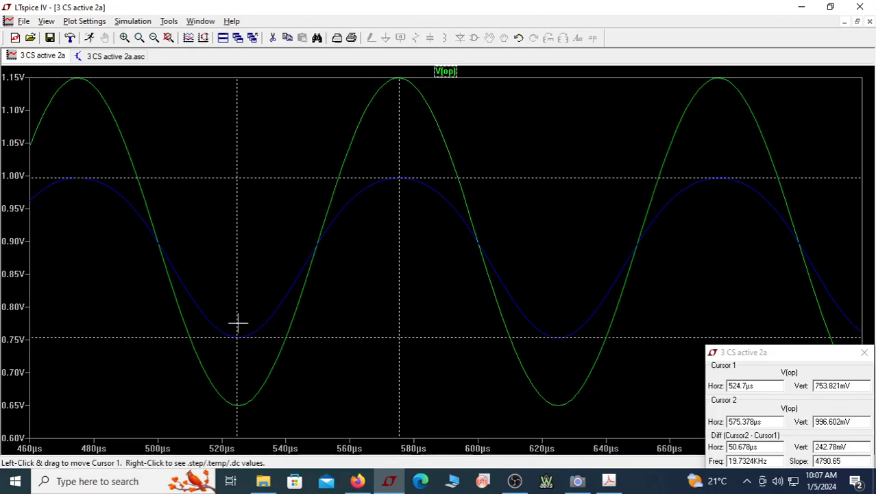
drag(859, 446, 803, 452)
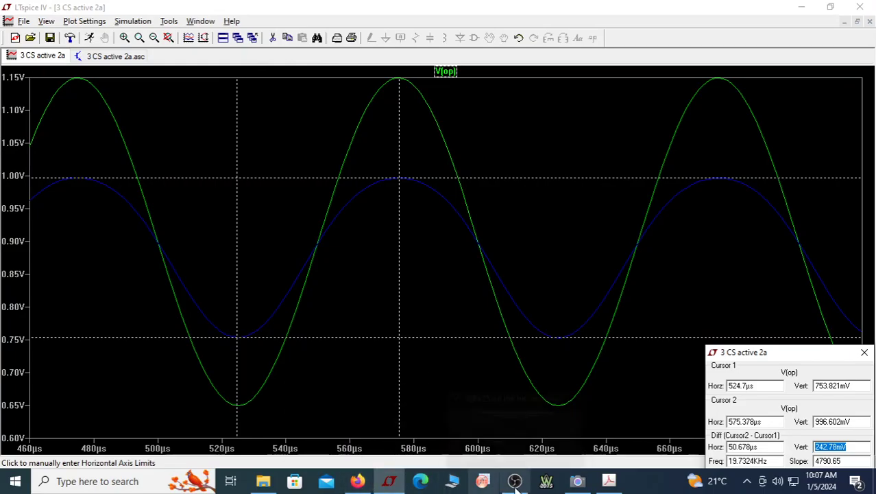
- Switch to the Acrobat PDF and examine circuit 4's diagram, specifications, M1 sizing, and the drain current equation for M3
click(609, 481)
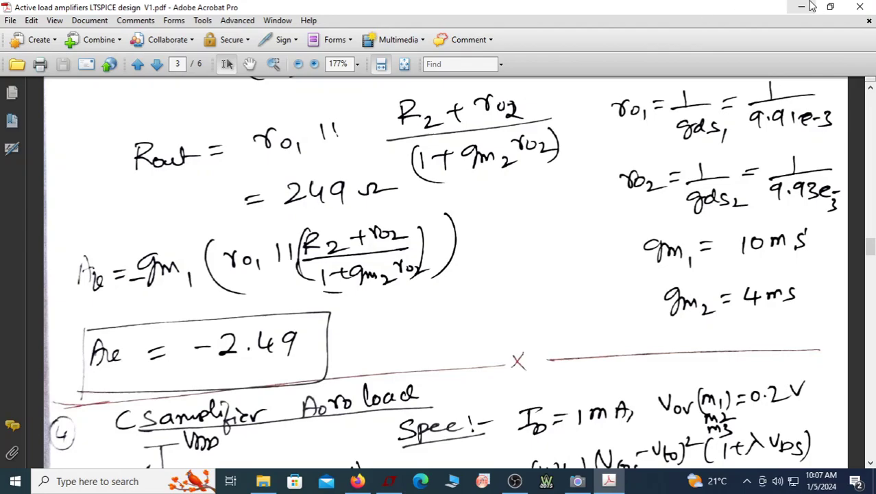
scroll(518, 363, down, 5)
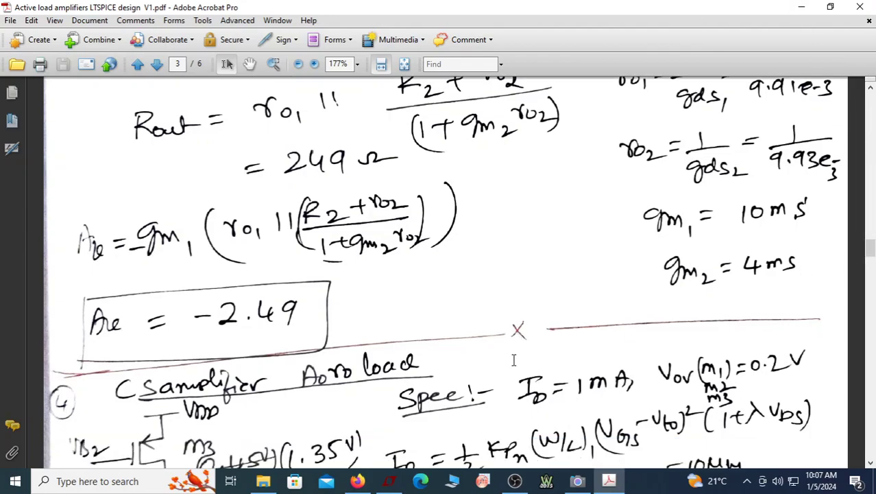
scroll(517, 357, down, 1)
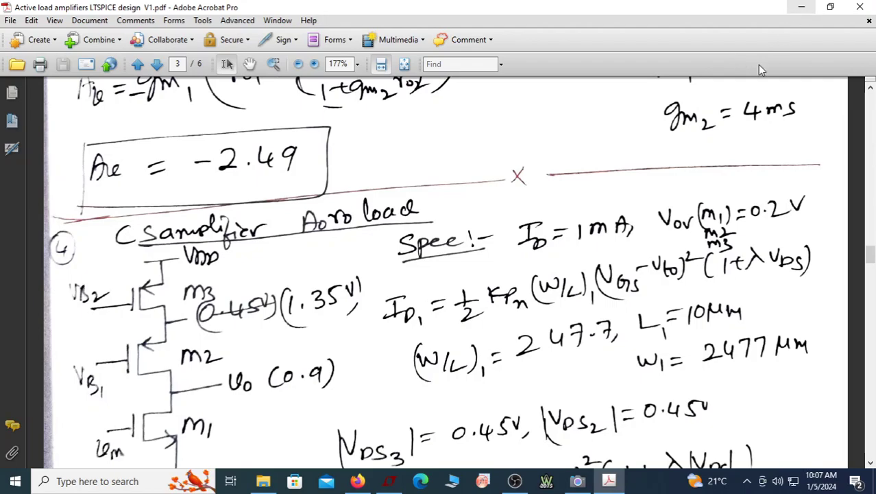
scroll(634, 220, down, 1)
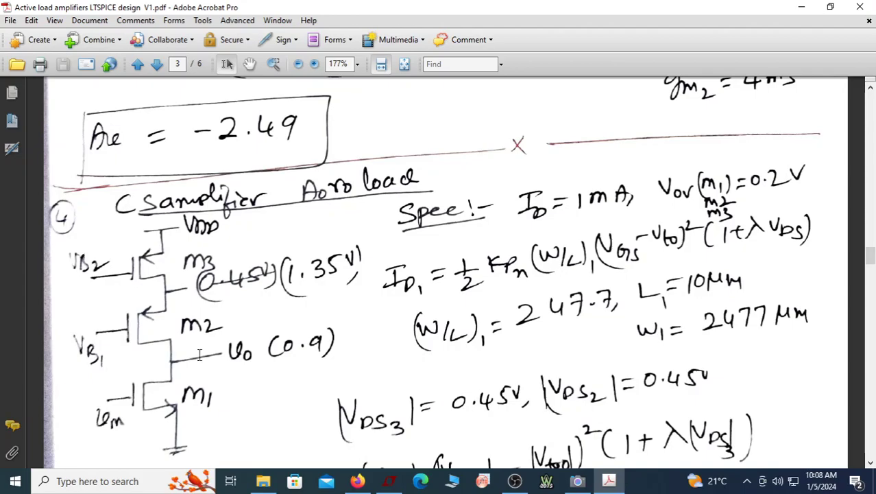
scroll(201, 363, down, 5)
scroll(205, 358, up, 3)
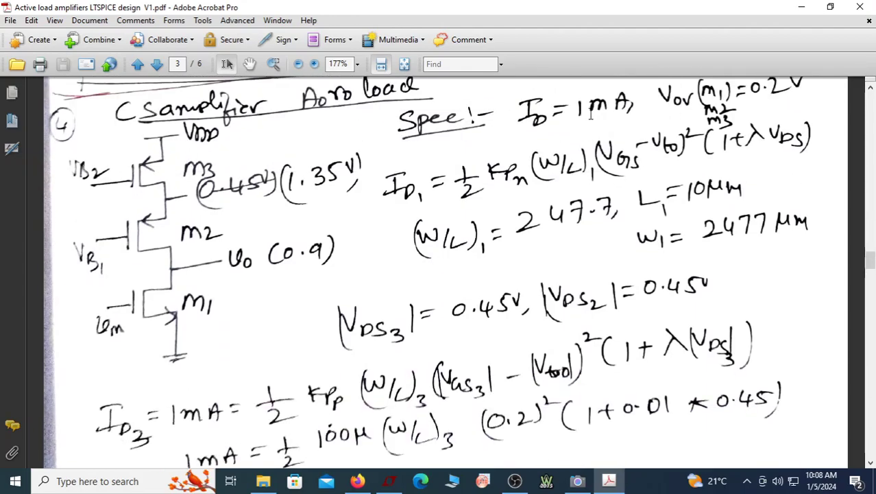
scroll(685, 150, up, 1)
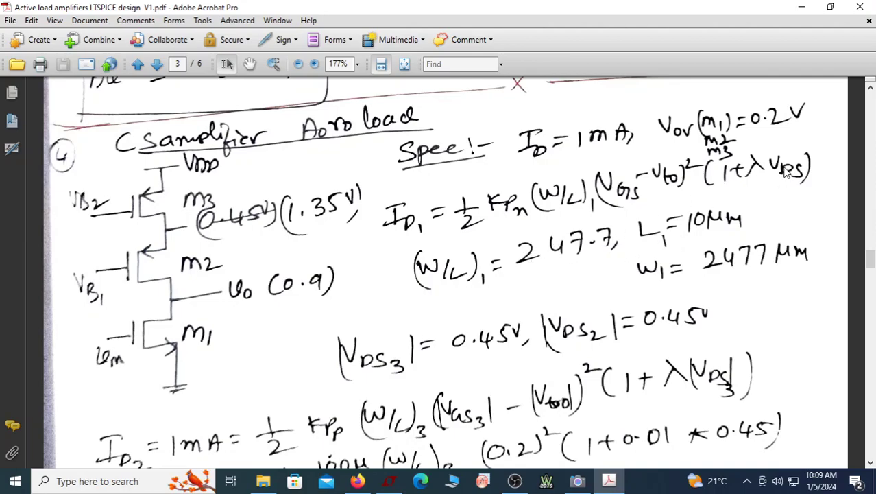
scroll(266, 336, down, 1)
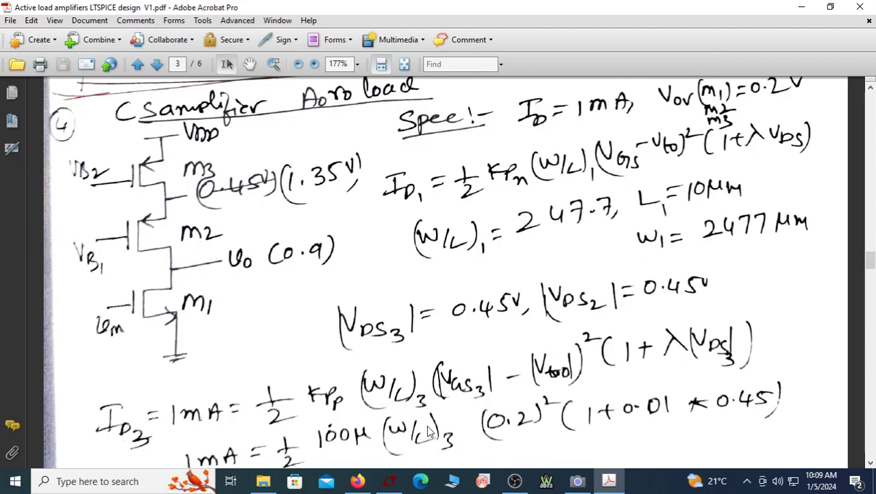
- Examine circuit 4's drain-source voltages, the M2 and M3 sizing, and the derivation of bias voltages VB1 and VB2
scroll(432, 432, down, 1)
scroll(414, 432, down, 1)
scroll(414, 432, down, 2)
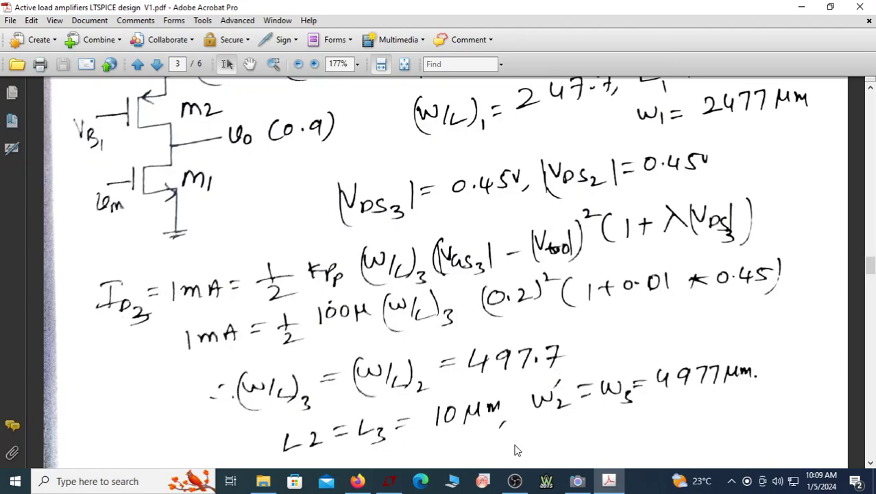
scroll(648, 390, down, 3)
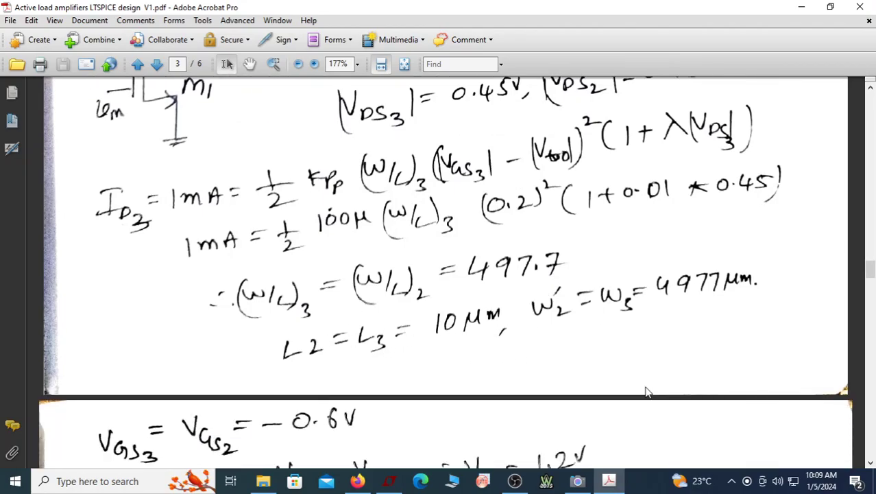
scroll(644, 392, up, 5)
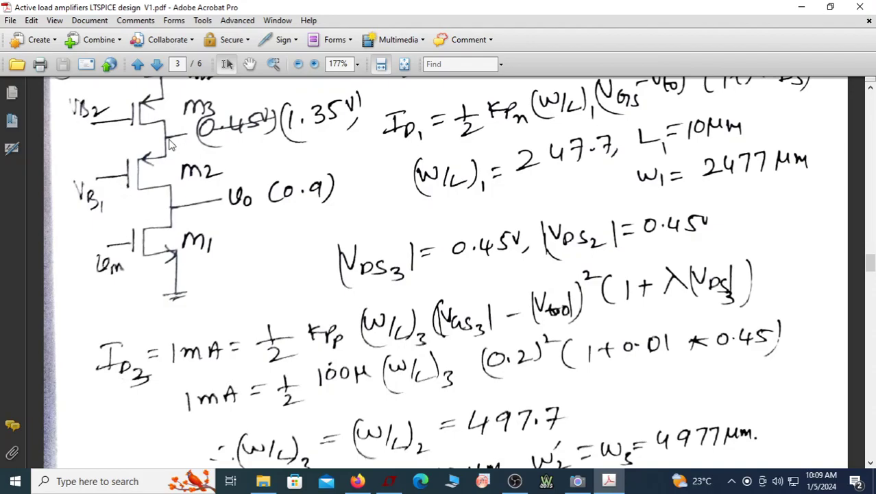
scroll(171, 145, up, 1)
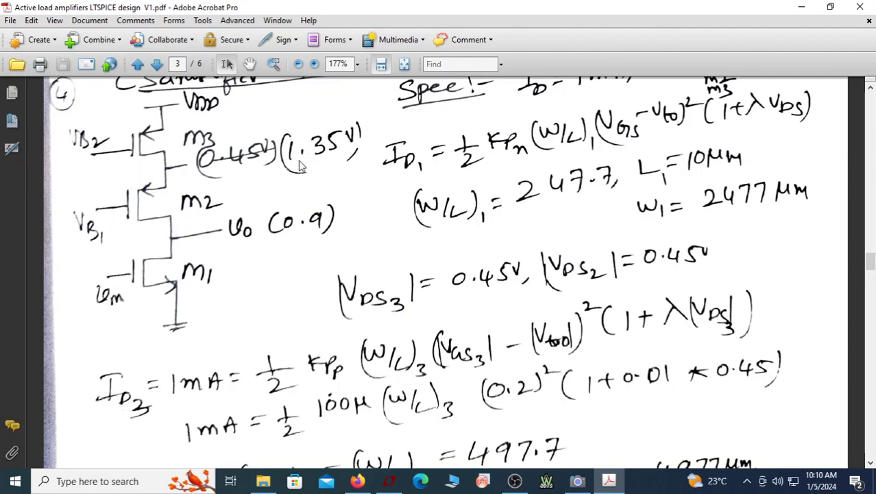
scroll(298, 172, down, 10)
scroll(293, 187, down, 3)
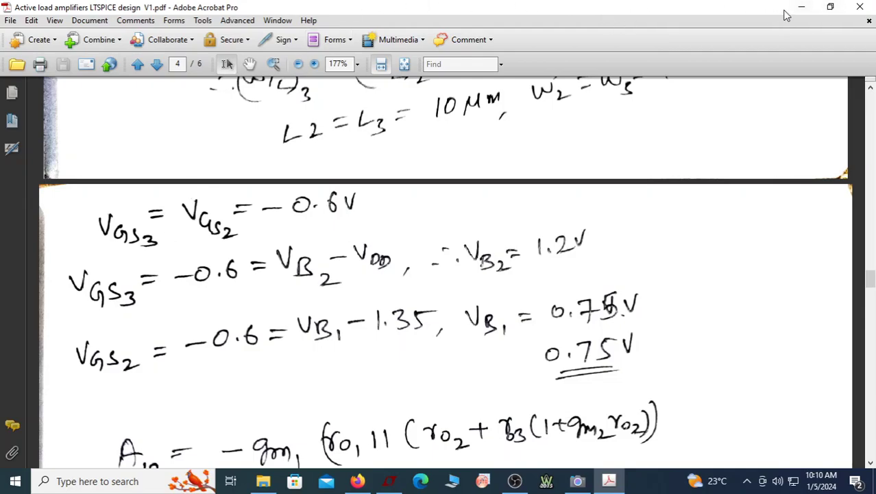
- Switch to the DOC-20240104 notes in Firefox and arrange their window at full height beside the Acrobat PDF
drag(423, 8, 875, 0)
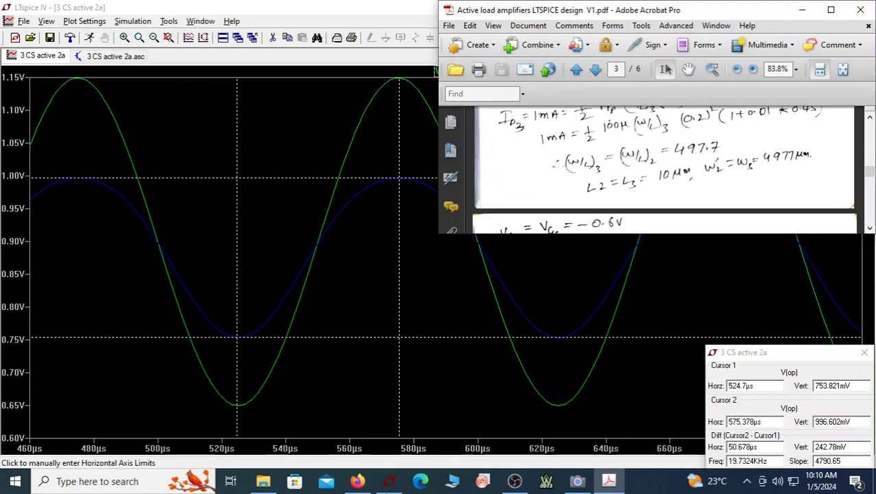
click(357, 480)
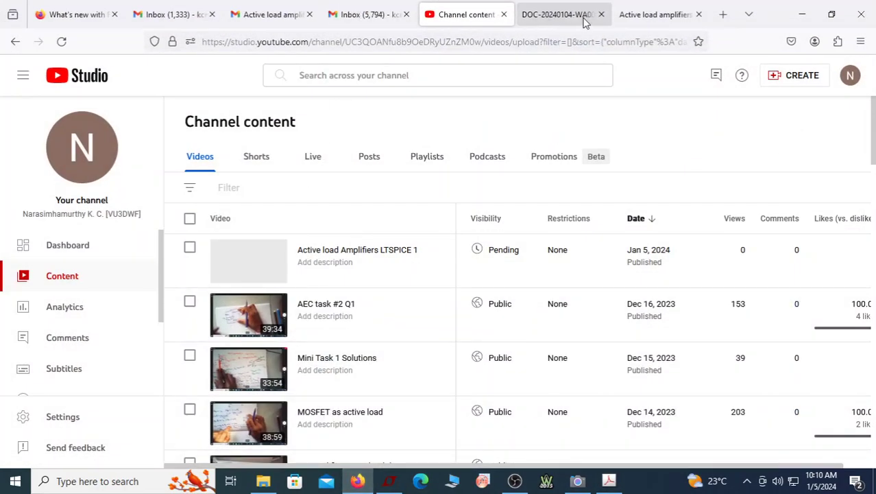
click(557, 16)
drag(765, 5, 0, 1)
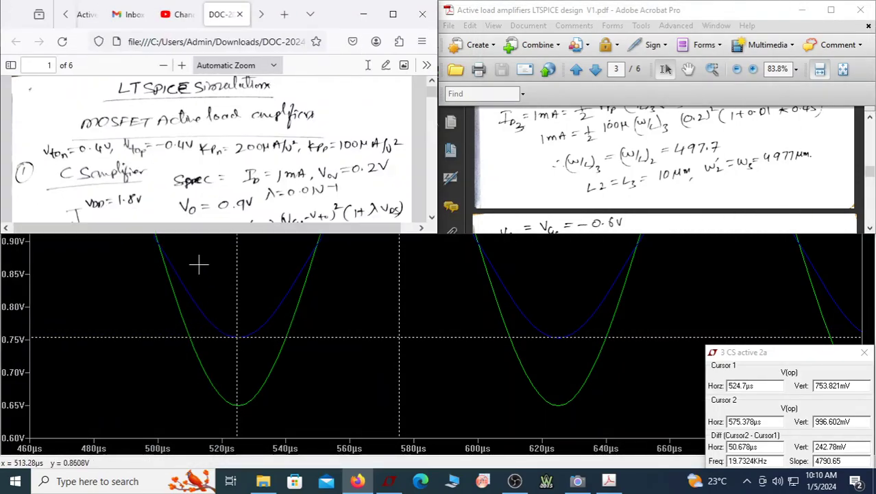
double_click(208, 231)
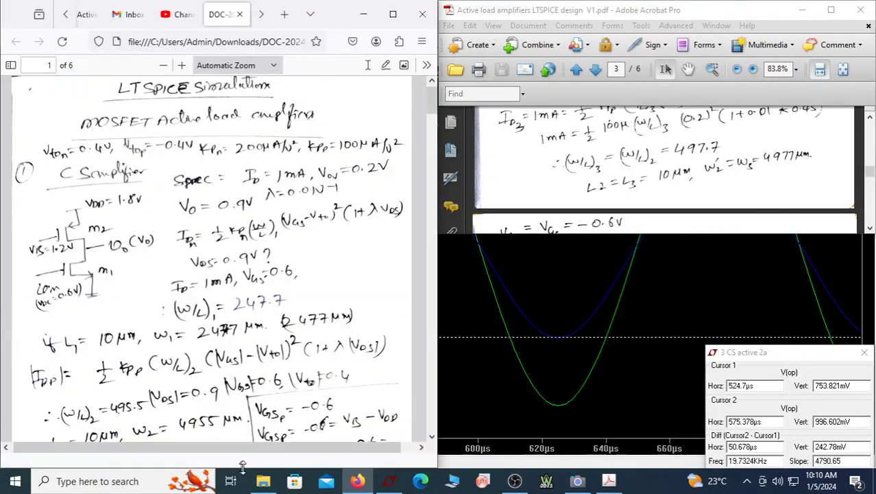
- Show circuit 5's diagram and design in the Firefox notes and extend the Acrobat PDF window to full height
scroll(213, 346, down, 20)
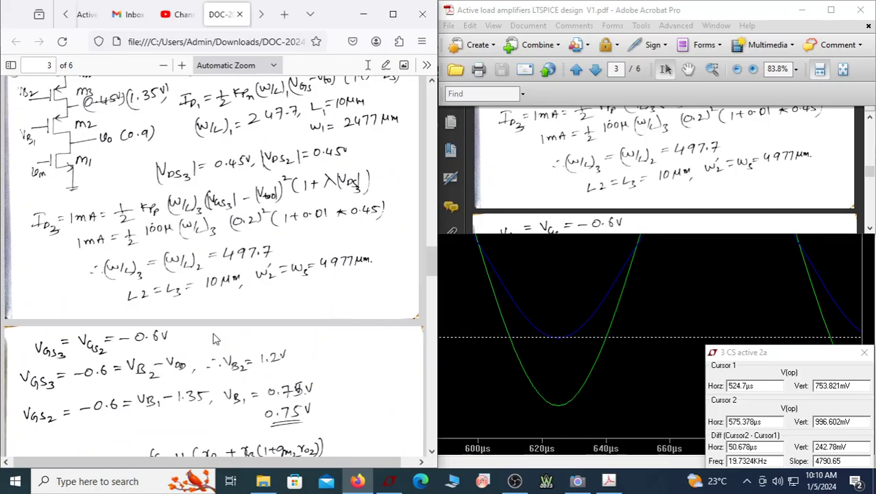
scroll(216, 345, down, 10)
scroll(219, 345, up, 3)
scroll(220, 345, up, 1)
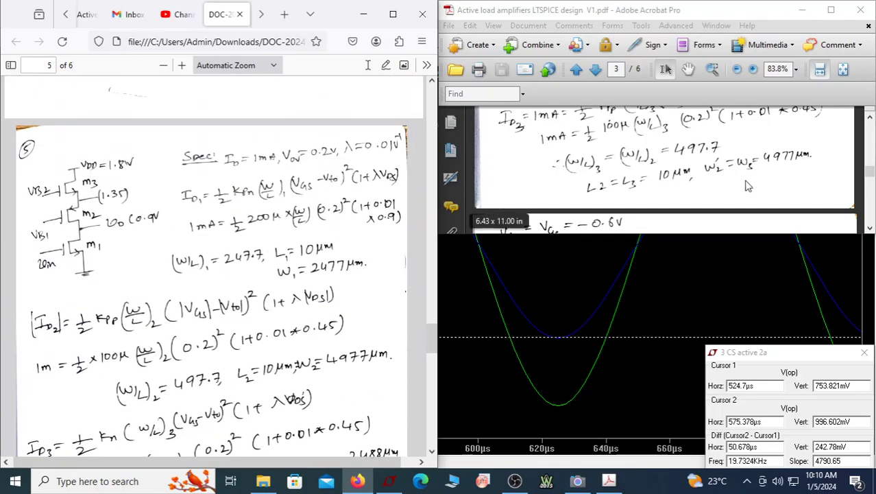
click(740, 230)
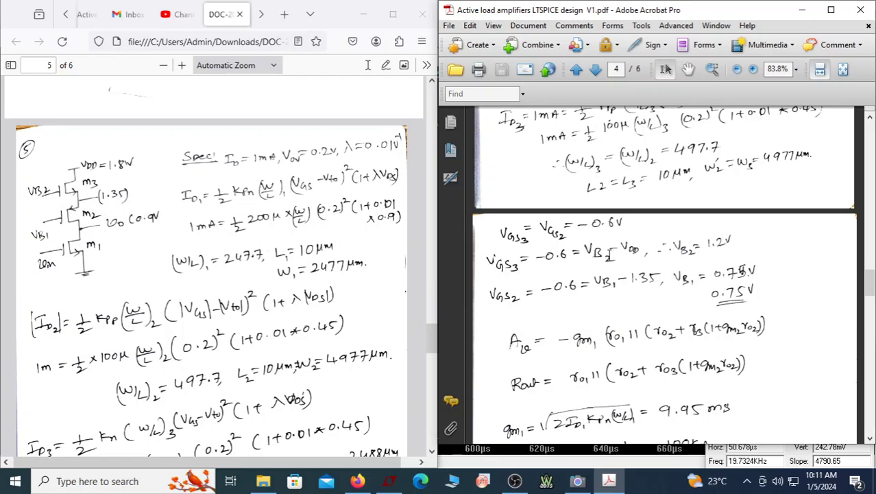
- Switch to LTspice, tile its plot and schematic, and maximize the 3 CS active 2a.asc schematic
click(388, 480)
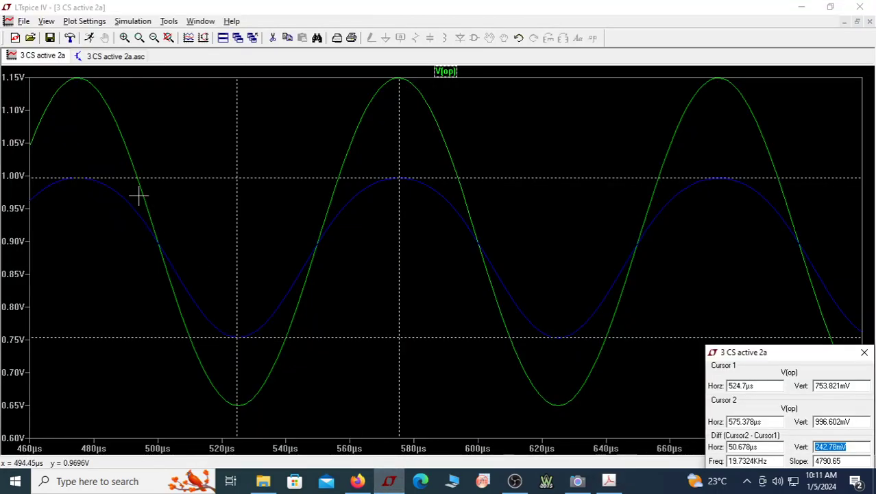
click(223, 38)
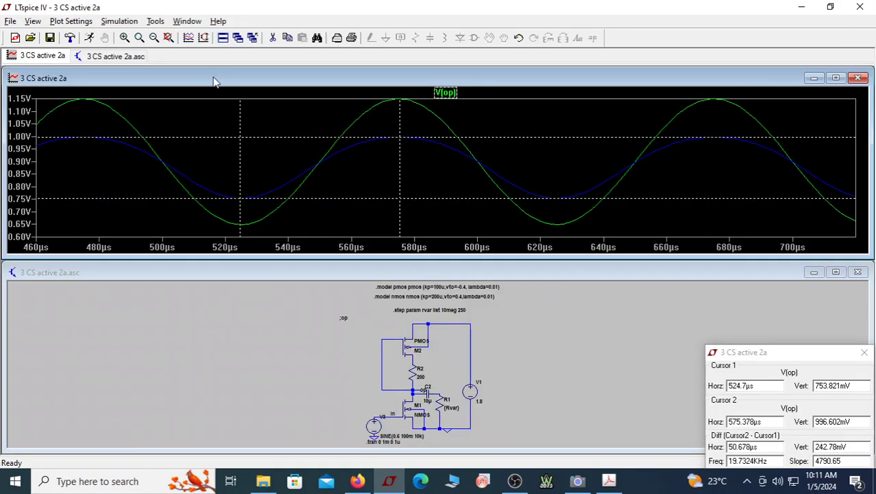
double_click(292, 273)
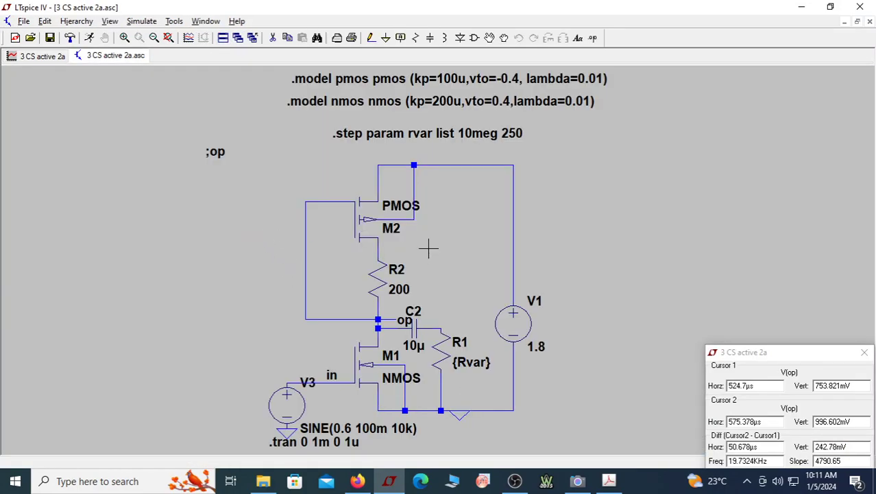
- Open 5 CS active 4.asc to check its circuit, and return to 3 CS active 2a.asc
click(31, 38)
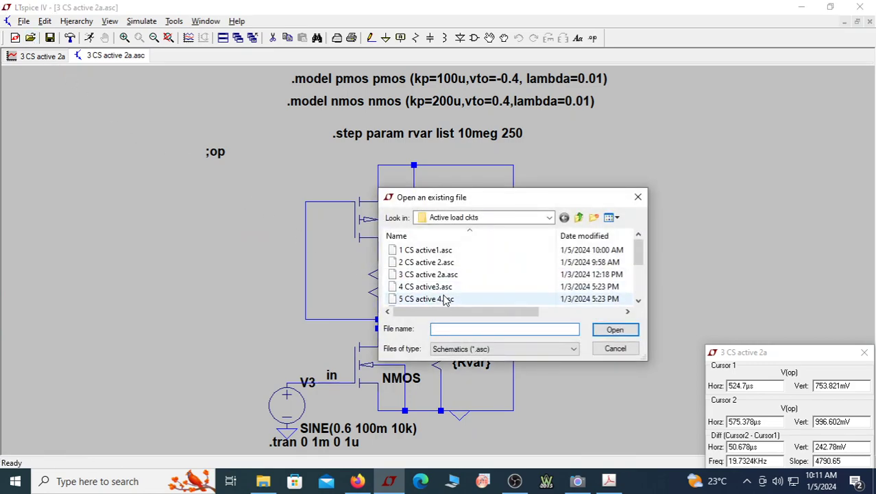
double_click(439, 299)
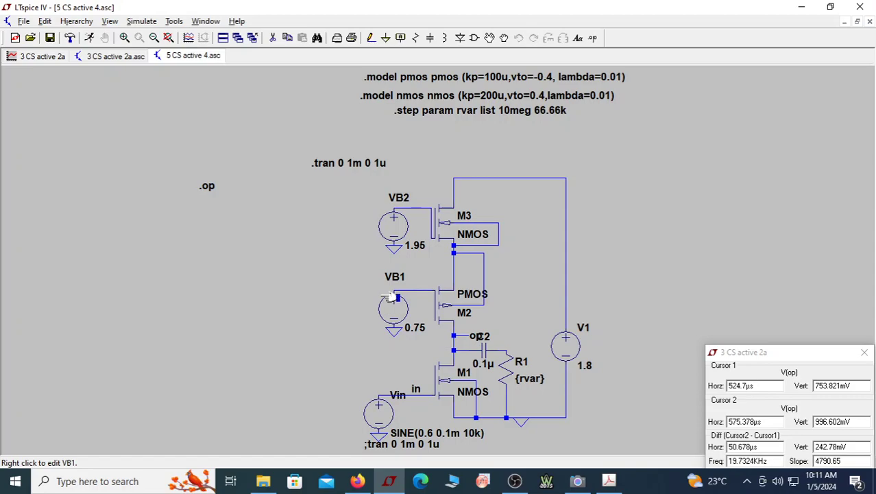
click(30, 39)
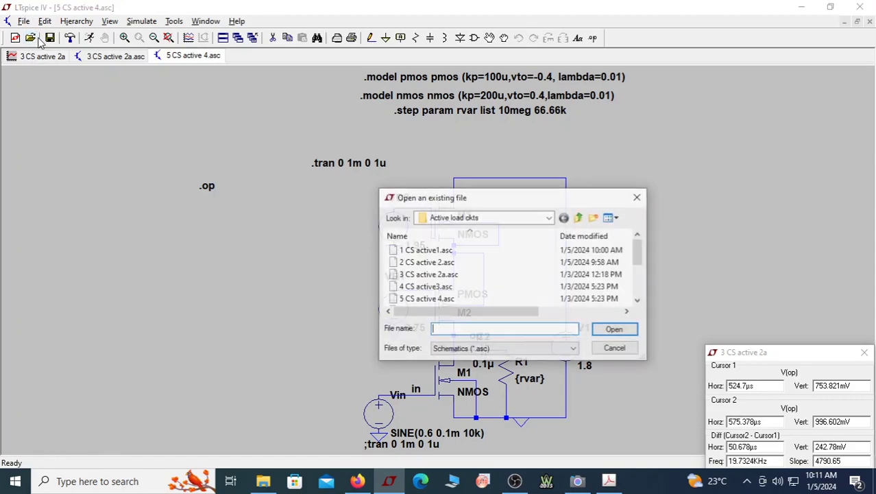
double_click(449, 276)
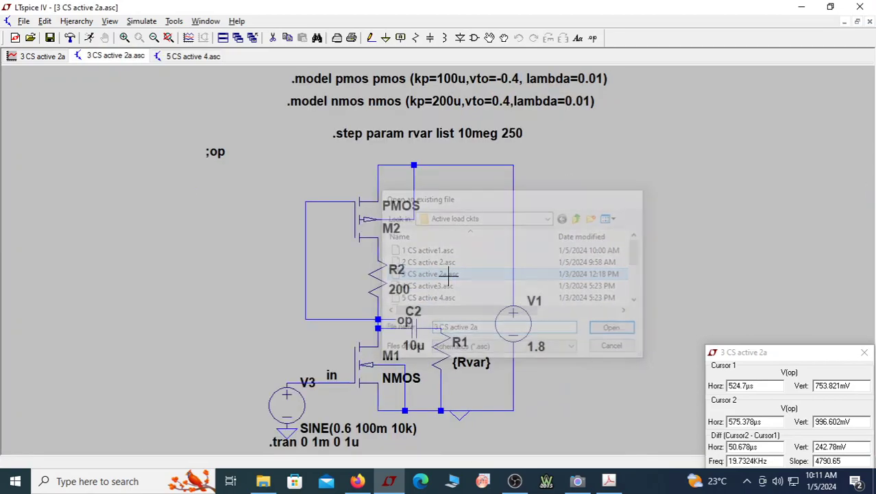
- Reopen 5 CS active 4.asc and compare its load transistors with circuit 4
click(31, 39)
scroll(457, 303, down, 1)
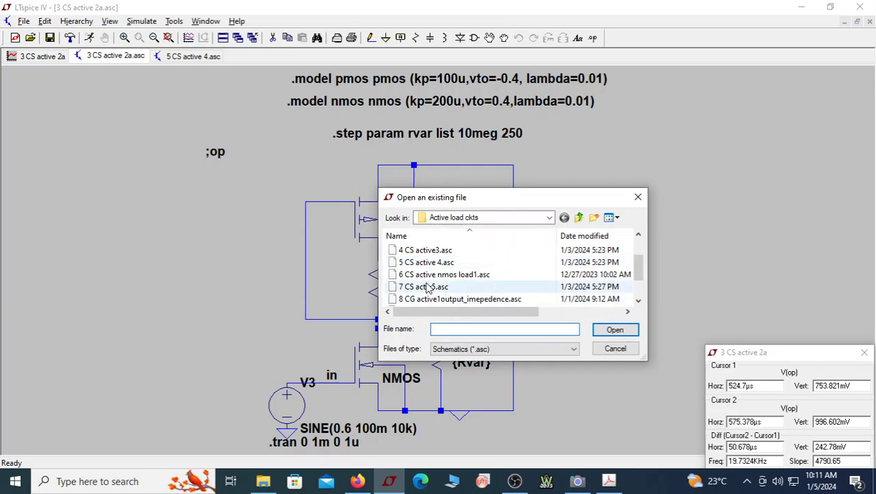
double_click(432, 263)
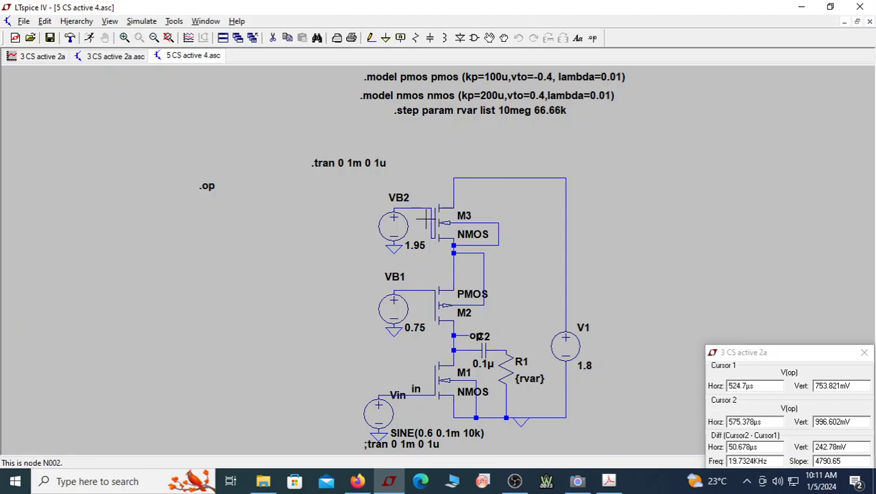
- Open 6 CS active nmos load1.asc to check whether it holds circuit 4
click(31, 39)
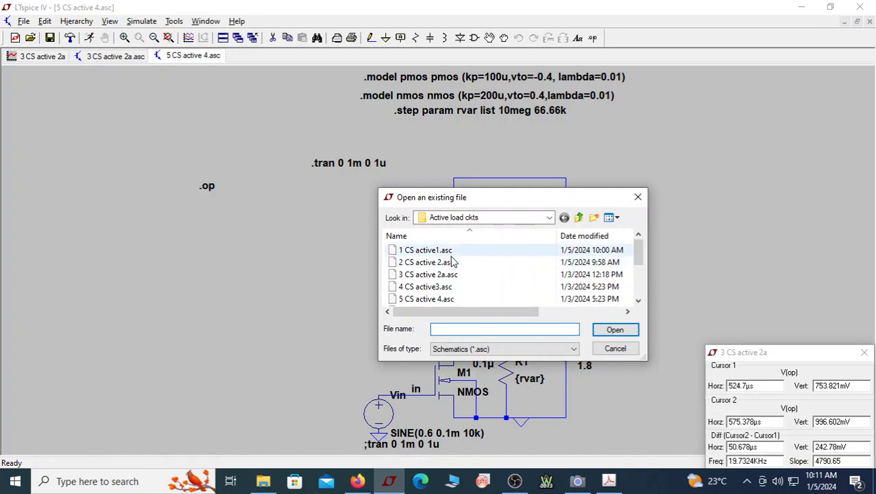
scroll(445, 294, down, 1)
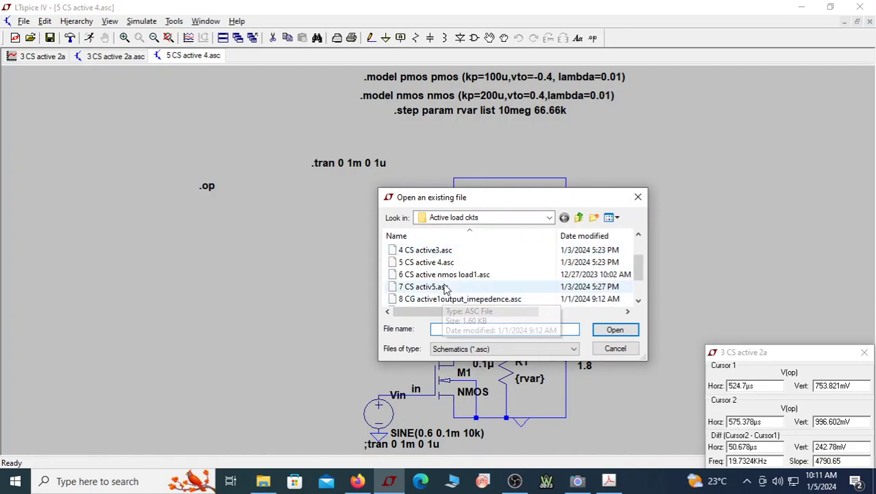
double_click(440, 275)
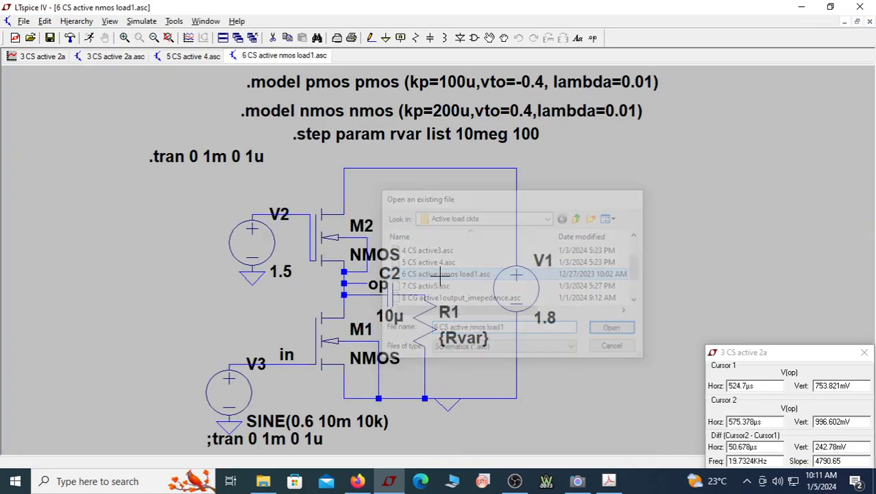
- Open 7 CS activ5.asc to check whether it holds circuit 4
click(30, 38)
scroll(443, 302, down, 1)
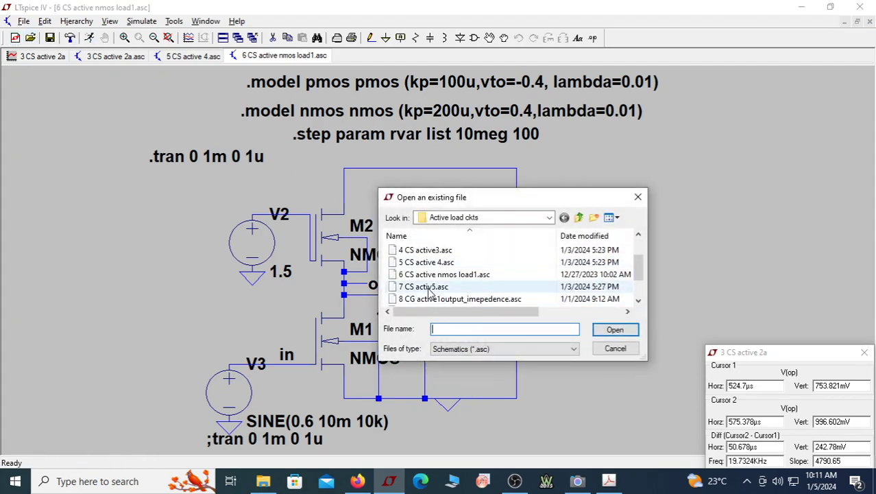
double_click(432, 287)
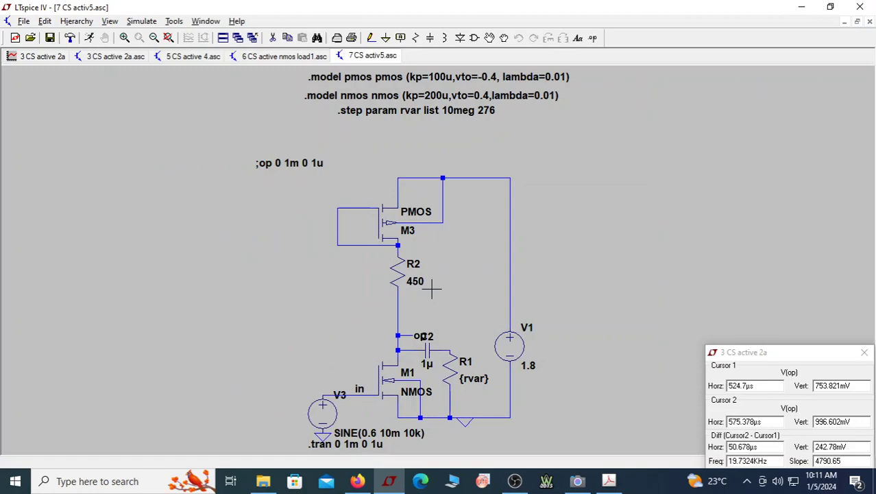
- Look through the remaining files in the Active load ckts folder and bring back 5 CS active 4.asc
click(30, 38)
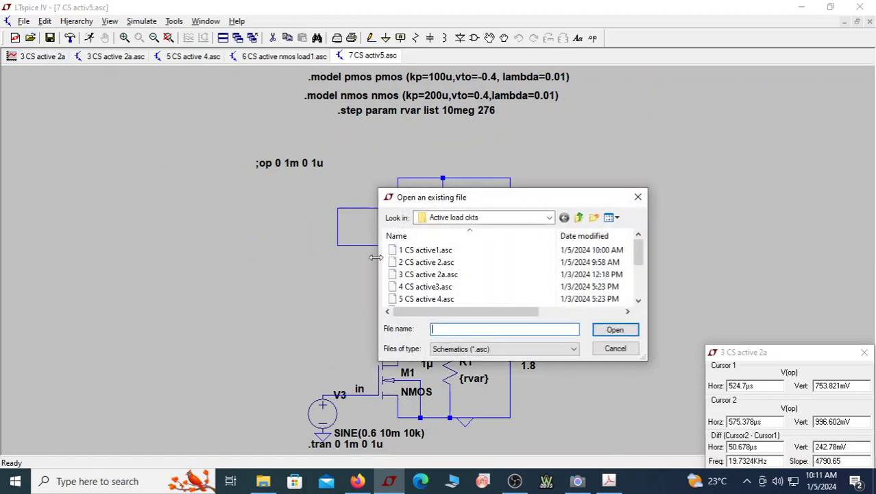
scroll(420, 285, down, 1)
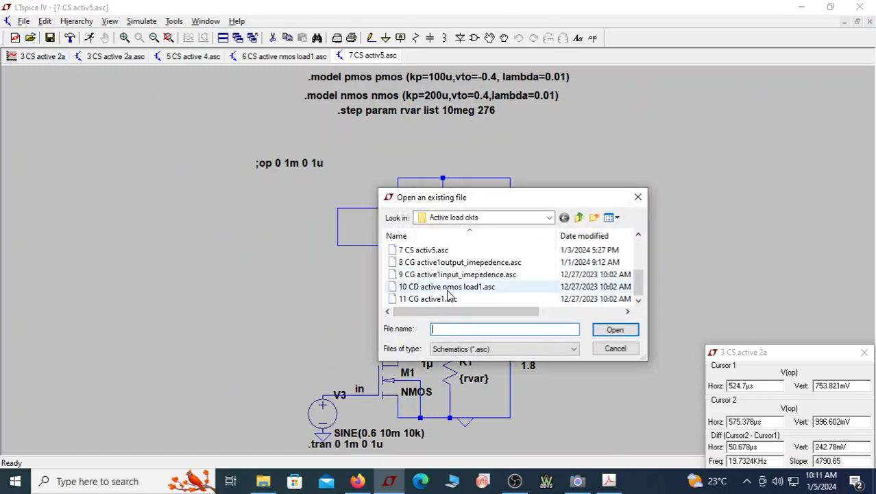
scroll(449, 275, up, 1)
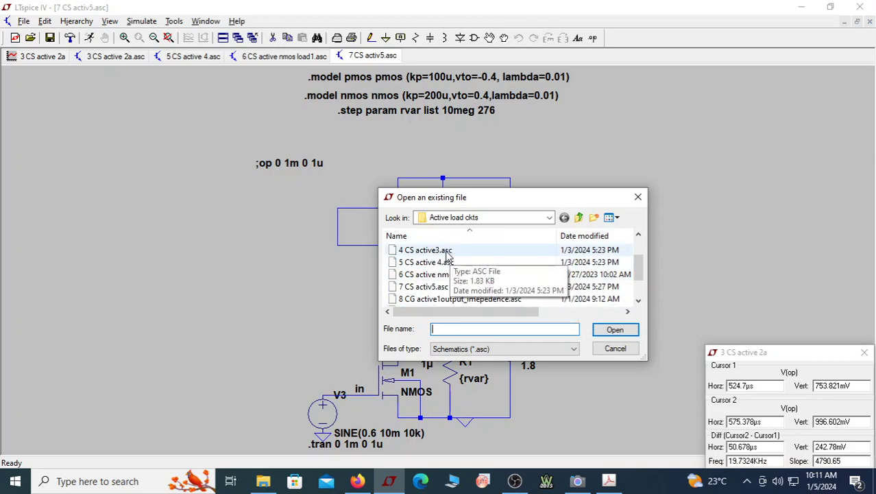
scroll(447, 255, up, 1)
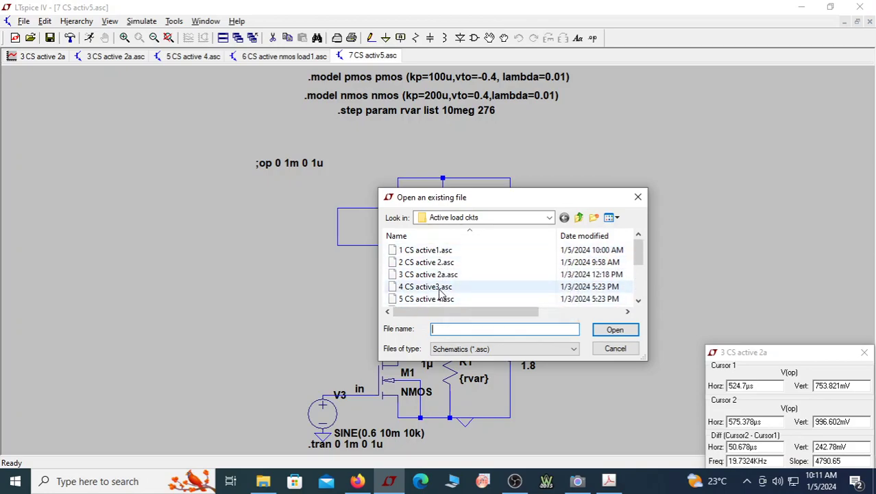
double_click(431, 299)
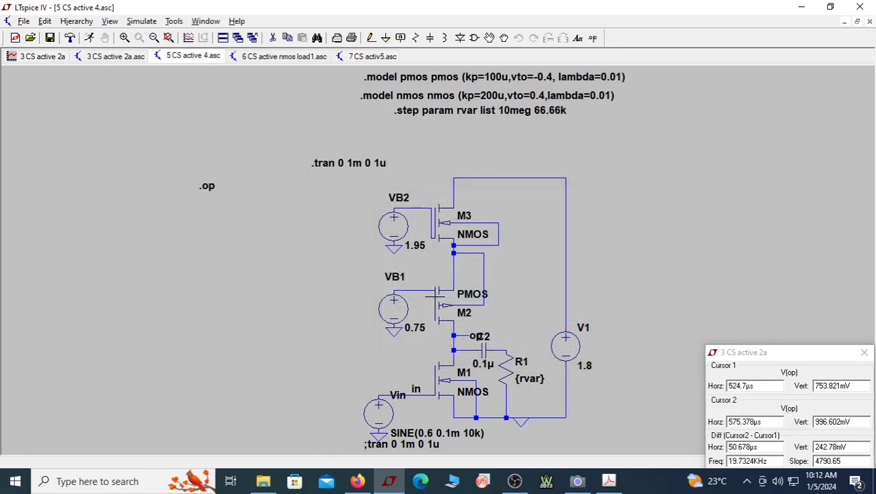
- Open 4 CS active3.asc and place the LTspice window beside the Acrobat PDF
click(30, 38)
double_click(425, 287)
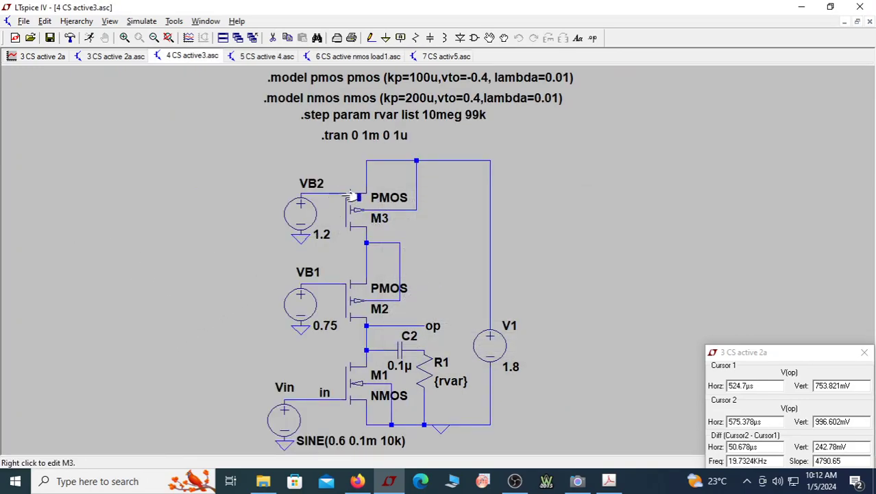
double_click(372, 6)
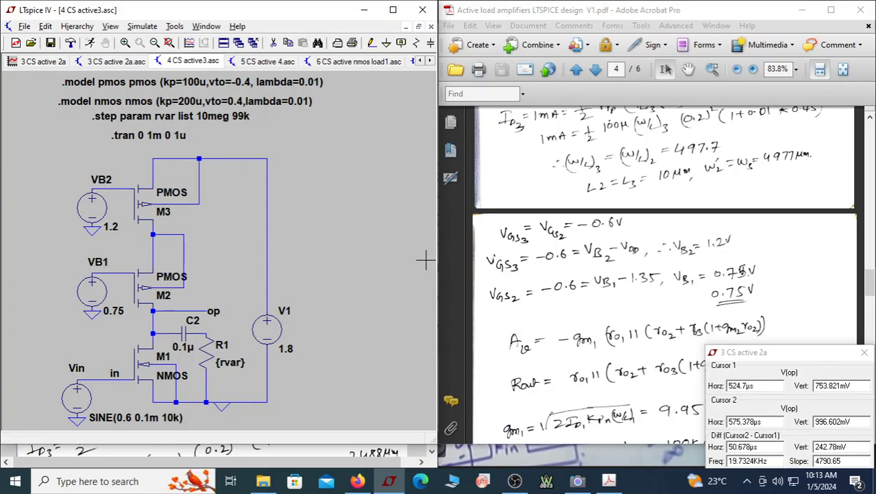
- Examine circuit 4's handwritten calculations for gain, output resistance, gm and ro in the PDF, closing the old 3 CS active 2a cursor readout
scroll(609, 269, down, 3)
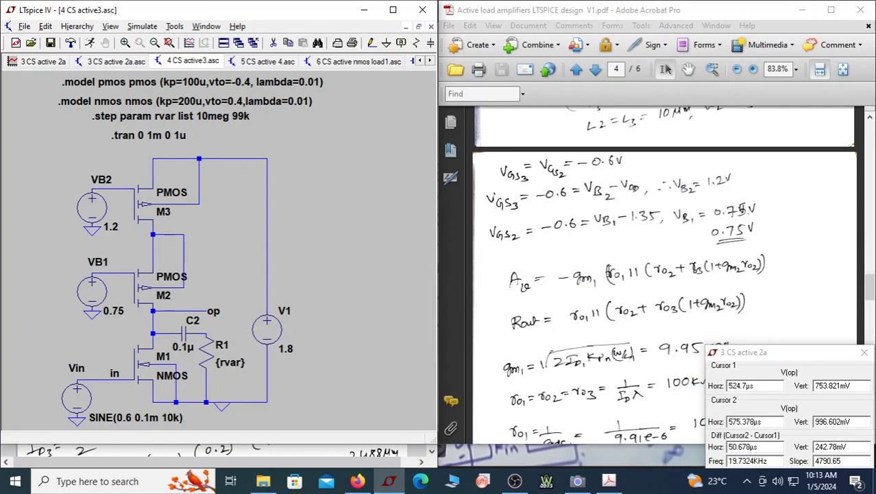
scroll(577, 267, down, 1)
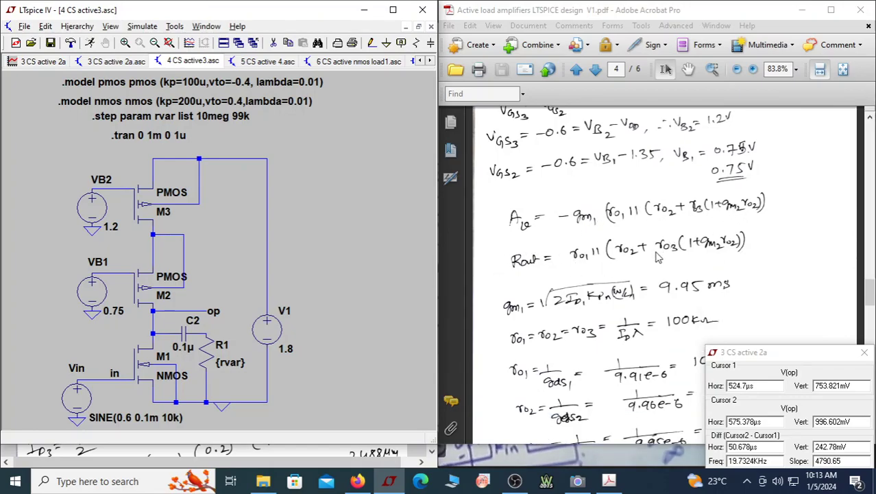
scroll(694, 256, down, 2)
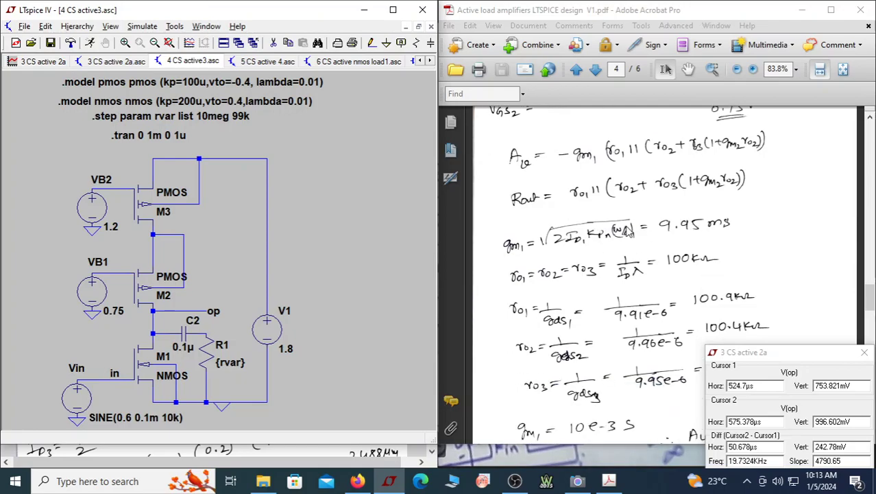
click(864, 352)
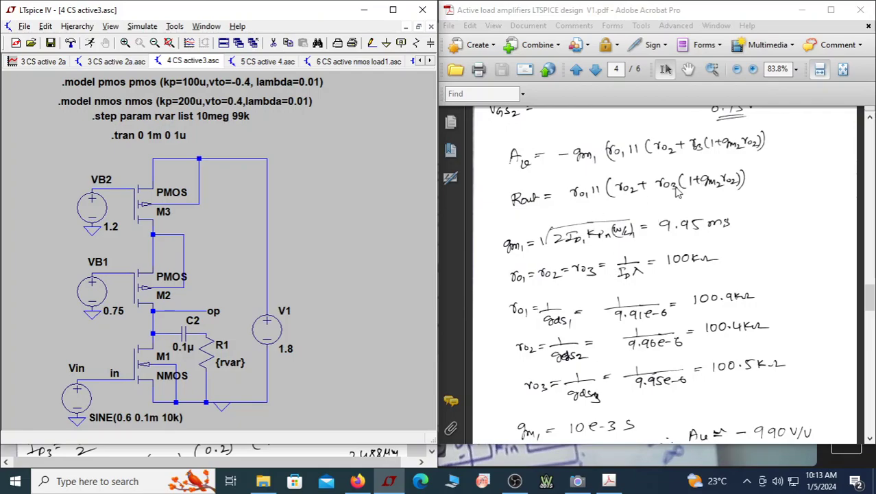
scroll(691, 255, down, 2)
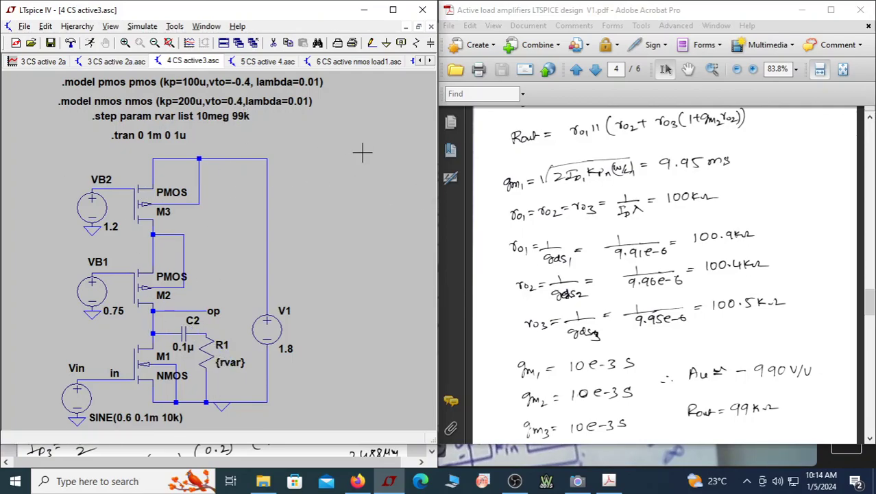
click(619, 310)
scroll(619, 310, down, 1)
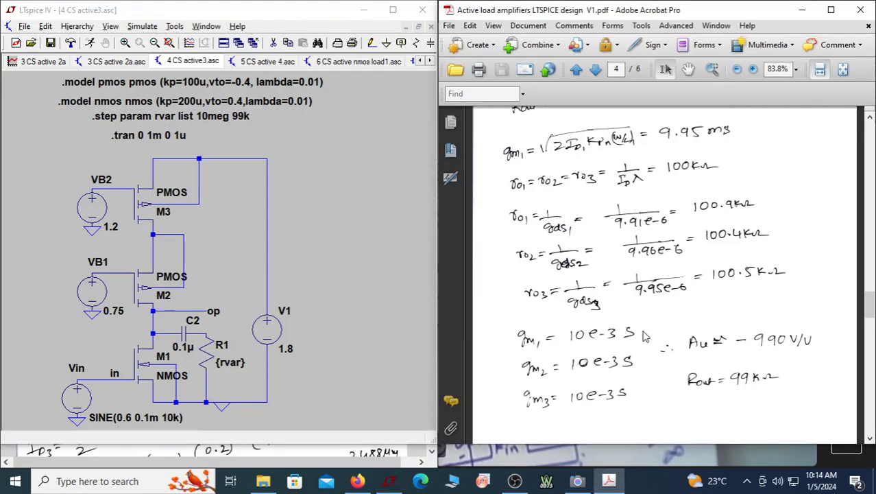
scroll(714, 335, up, 1)
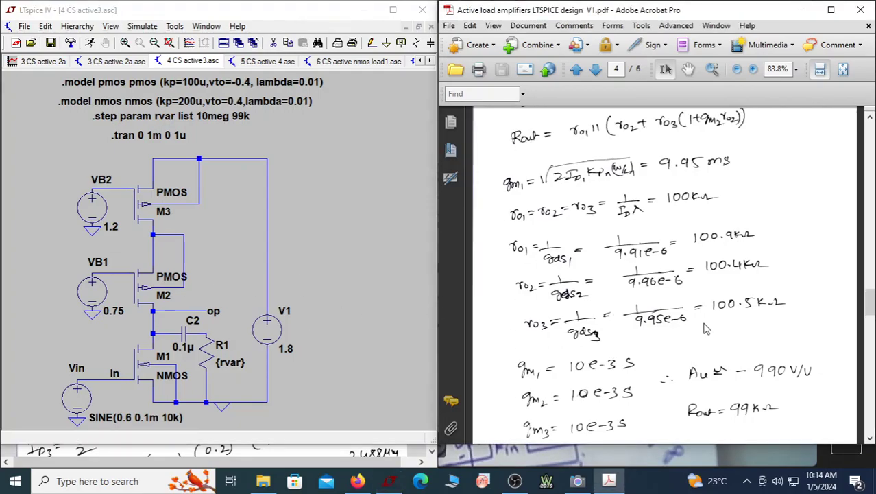
scroll(710, 329, up, 3)
scroll(699, 320, up, 1)
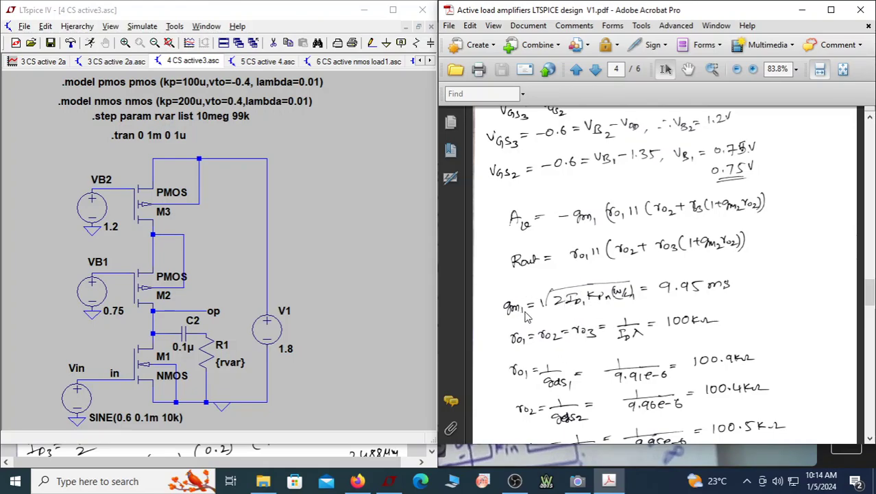
scroll(527, 317, down, 1)
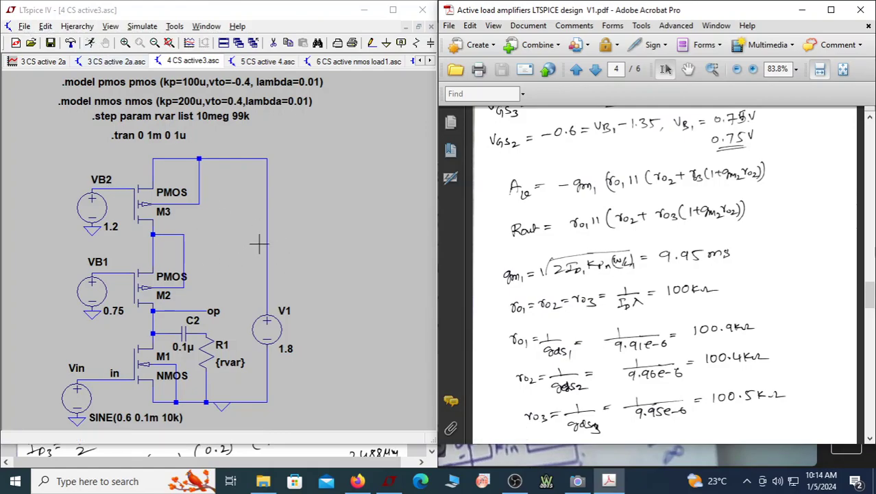
- Check the SPICE error log of 4 CS active3 for device operating-point data and close it
click(111, 27)
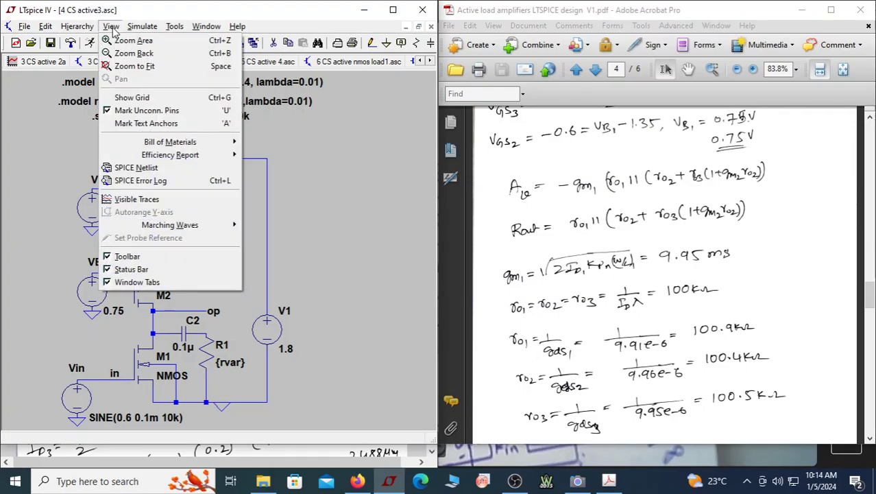
click(165, 182)
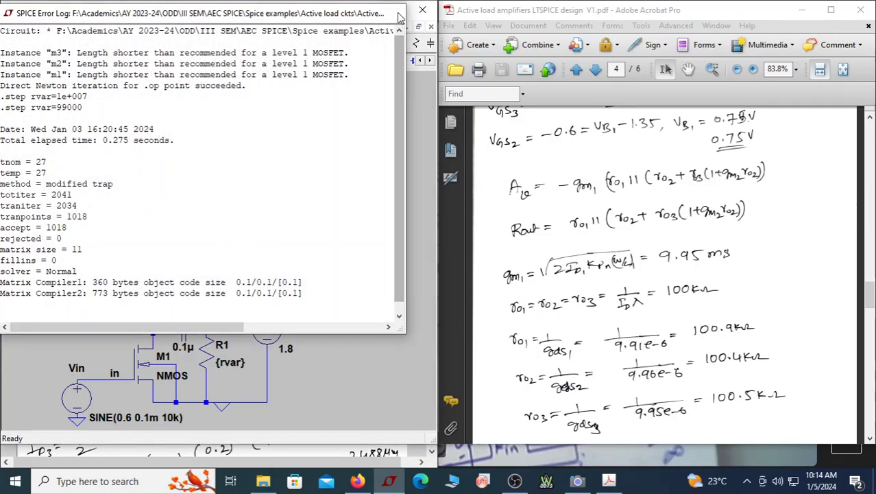
click(397, 13)
- Switch the simulation command from transient to DC operating point and try to run 4 CS active3
right_click(386, 185)
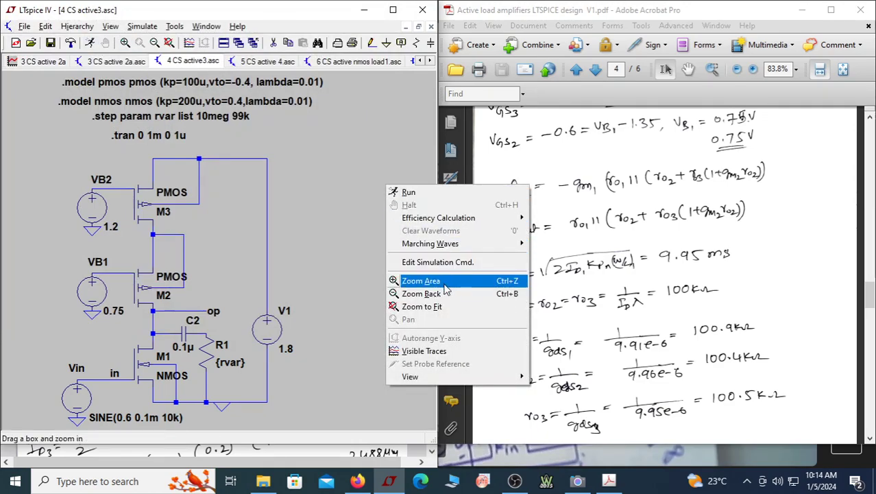
click(438, 262)
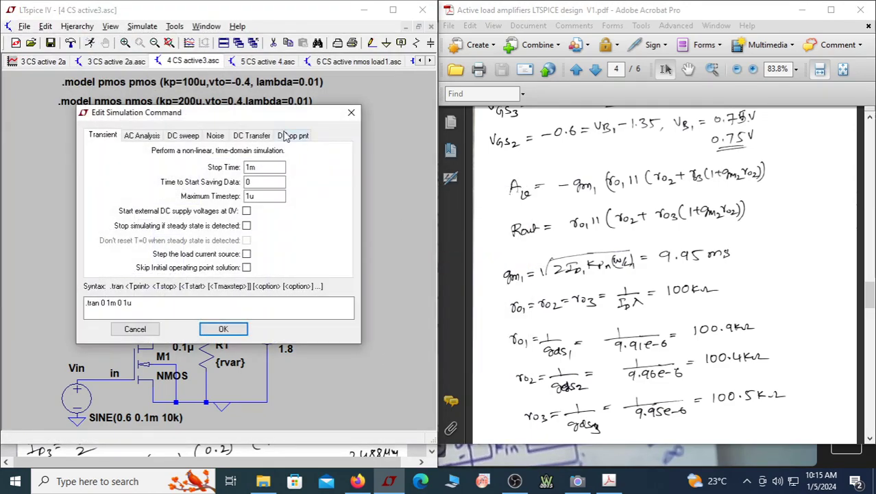
click(294, 135)
click(226, 328)
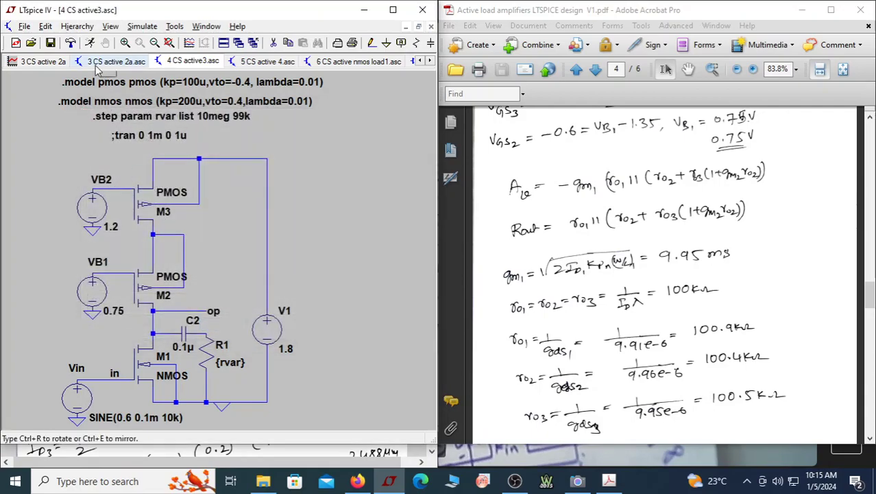
click(90, 43)
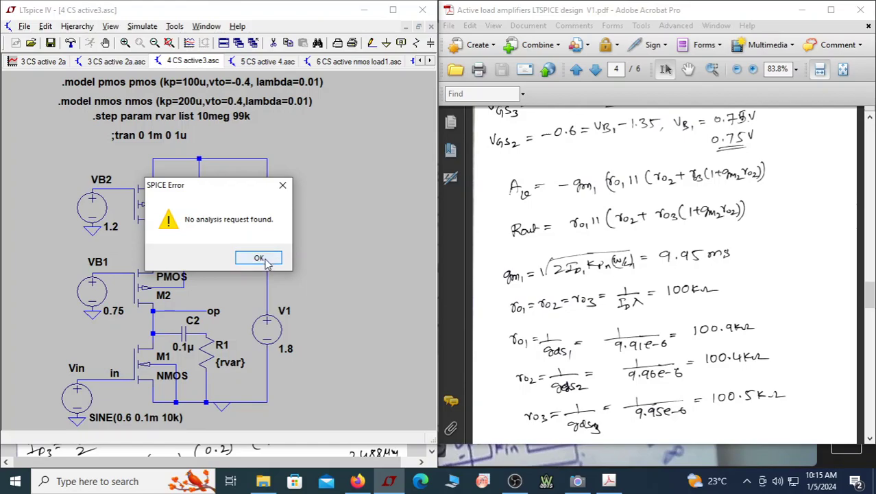
click(262, 258)
- Place a .op directive in the empty area beside the circuit and run the operating-point simulation
right_click(350, 132)
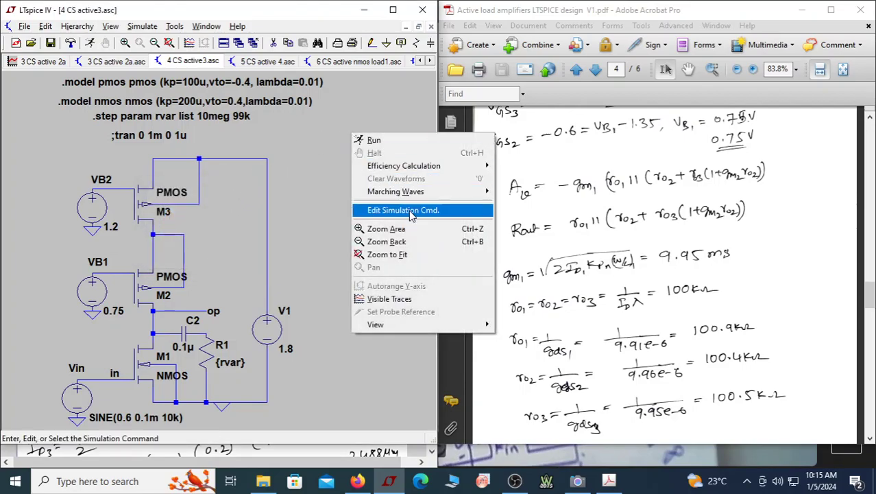
click(401, 208)
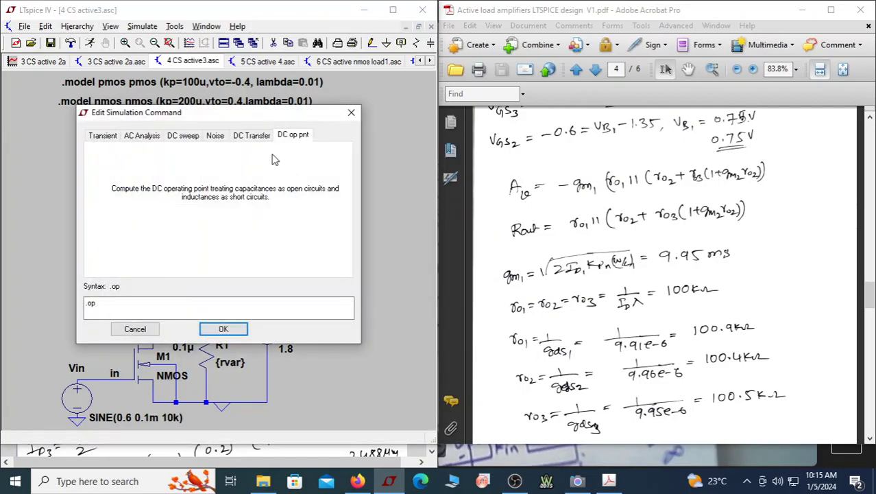
click(224, 329)
click(293, 186)
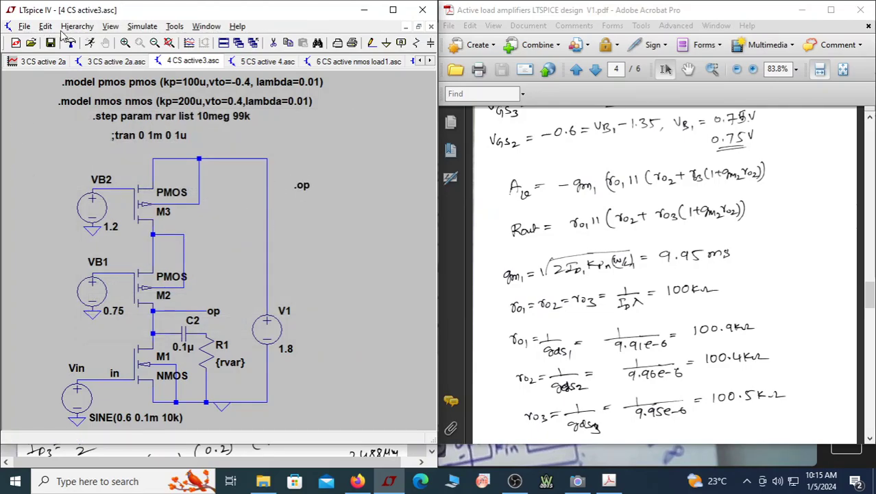
click(90, 42)
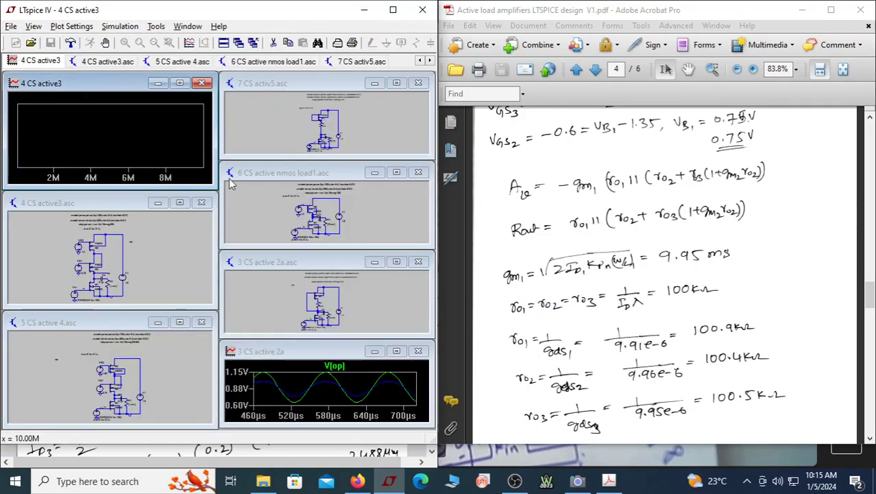
- Close 7 CS activ5, 6 CS active nmos load1, 3 CS active 2a and 5 CS active 4, and tile the remaining windows horizontally
click(419, 83)
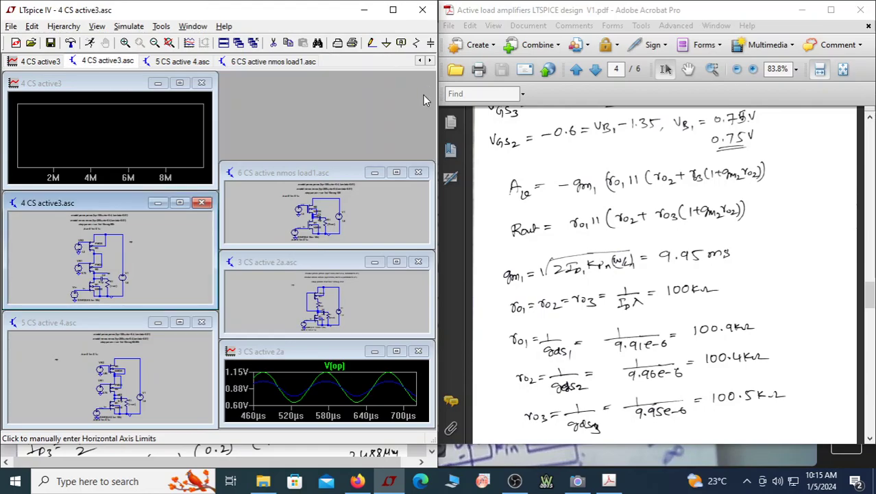
click(419, 173)
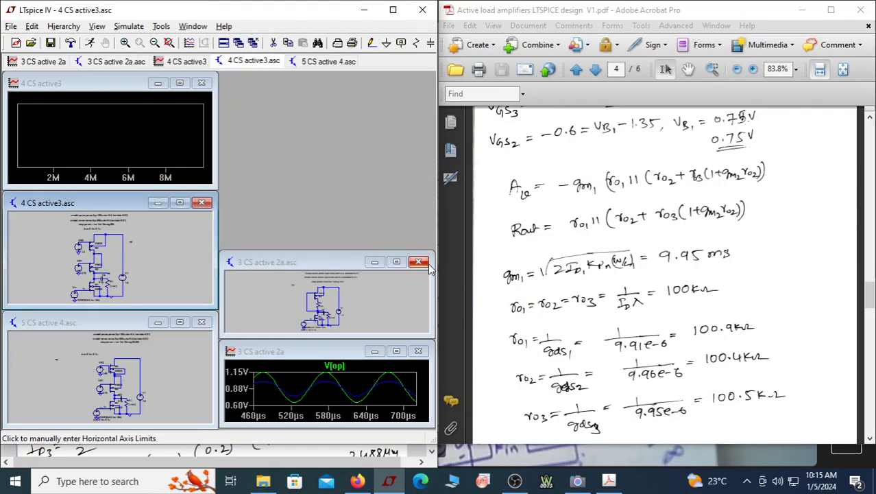
click(419, 261)
click(202, 321)
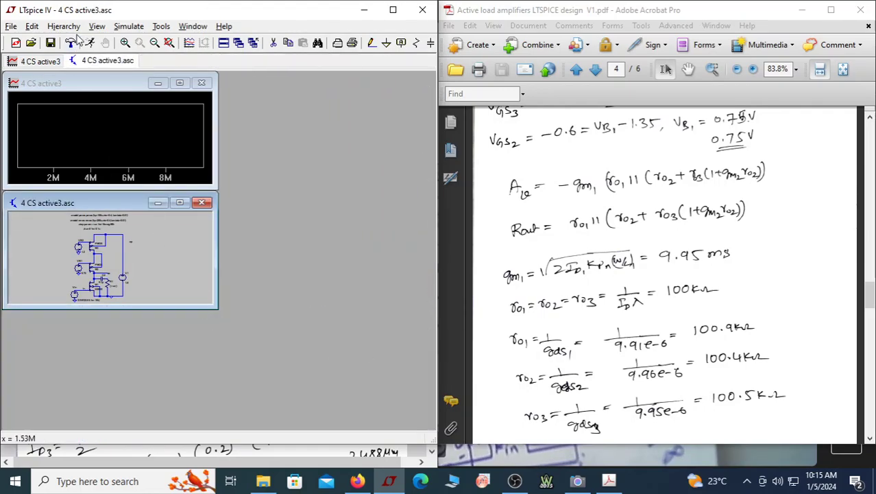
click(224, 43)
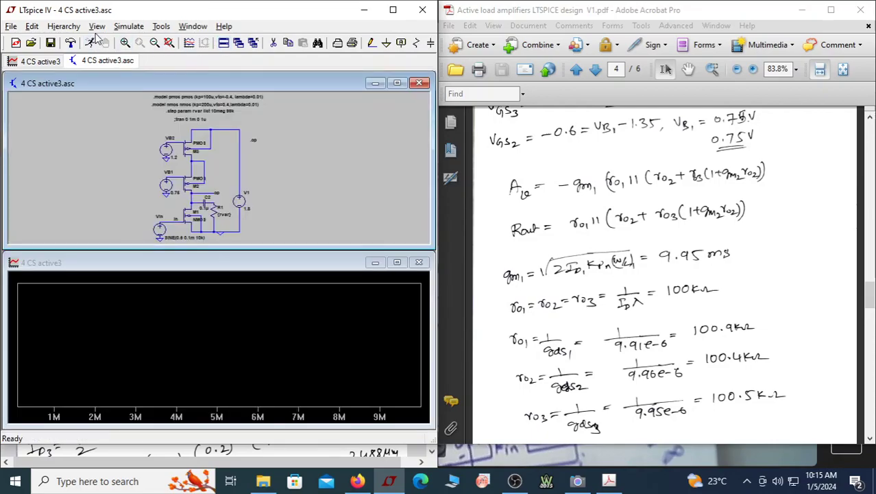
- Plot V(op) and the voltage at the node between M3 and M2, and read each value with a cursor
click(97, 27)
click(124, 66)
click(201, 190)
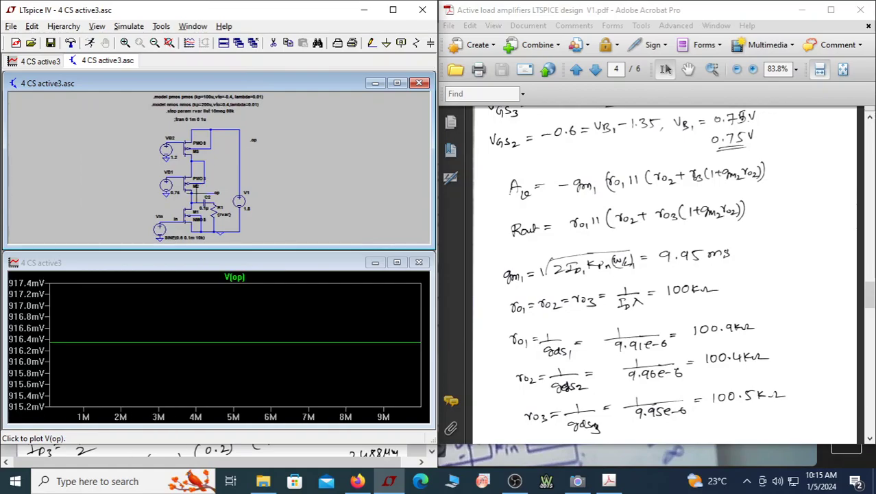
click(233, 276)
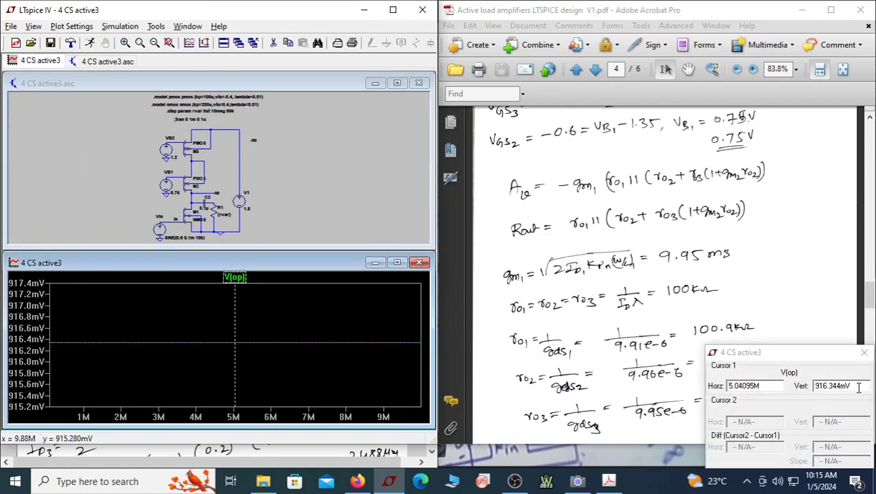
drag(858, 388, 810, 389)
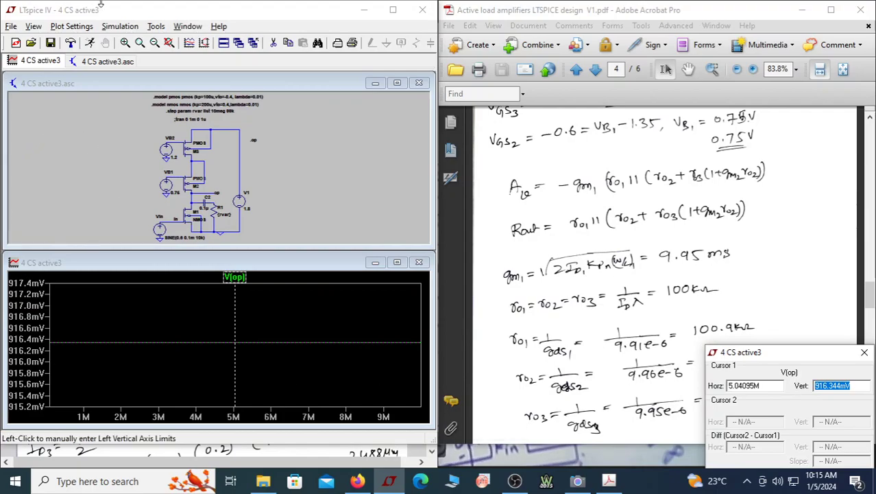
click(227, 159)
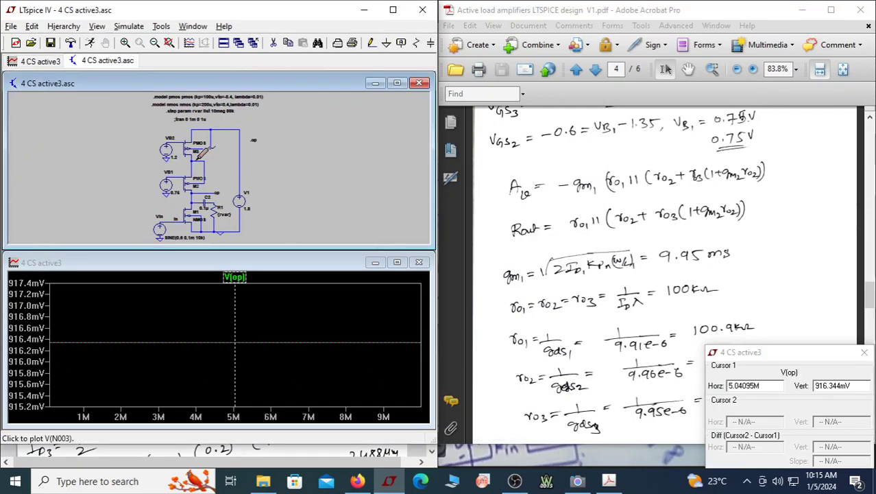
click(198, 157)
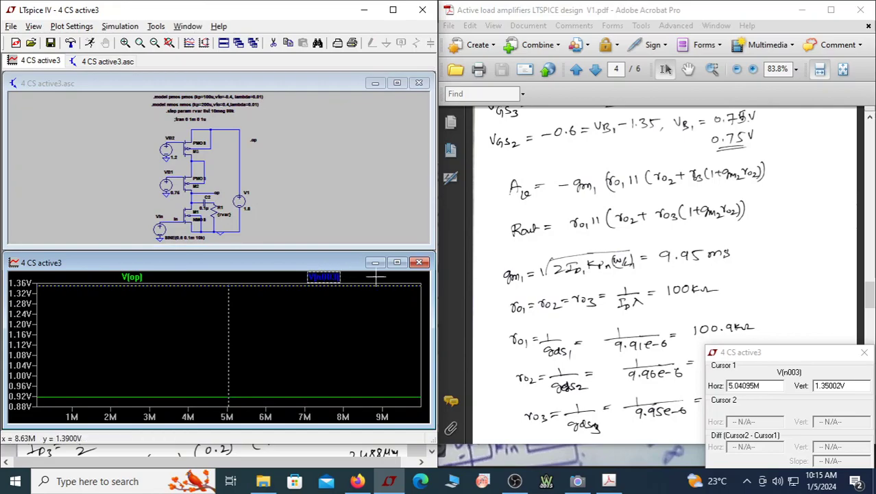
drag(857, 391, 788, 388)
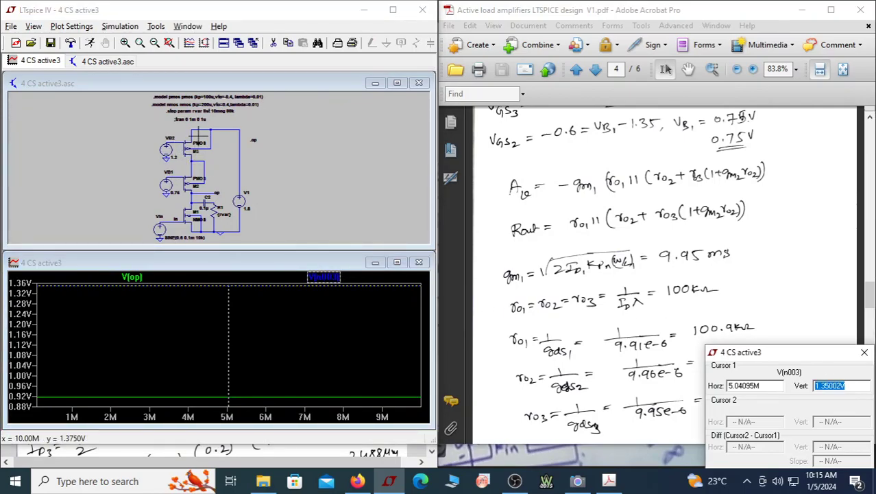
- Plot the source-to-gate voltages of M3 and M2 as differential traces and read each with the cursor
click(177, 128)
drag(194, 130, 183, 140)
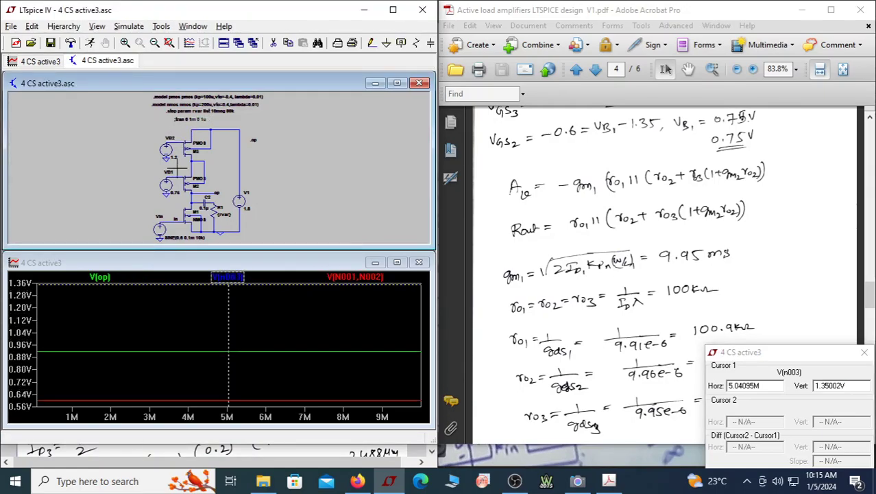
click(354, 278)
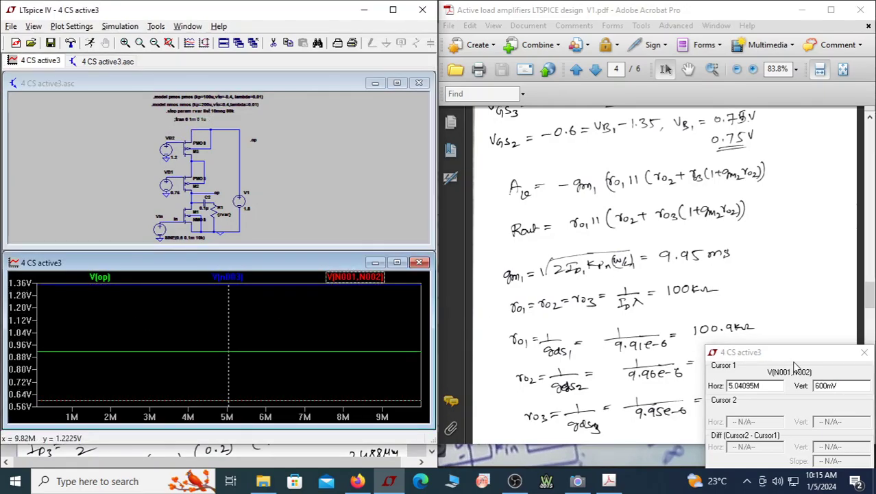
double_click(848, 389)
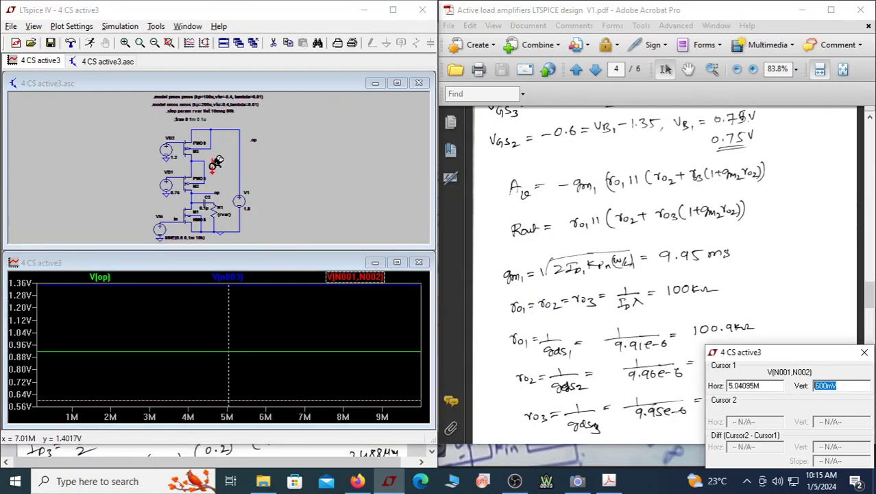
click(318, 160)
drag(195, 156, 183, 172)
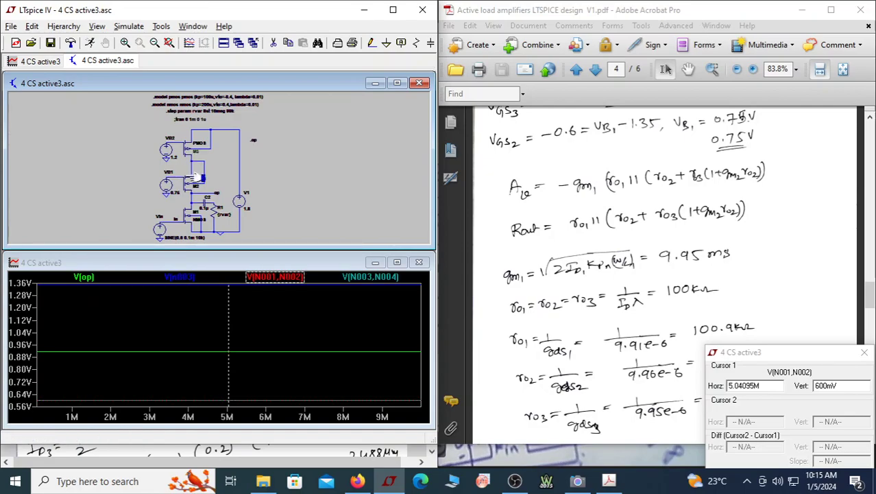
click(392, 277)
double_click(818, 386)
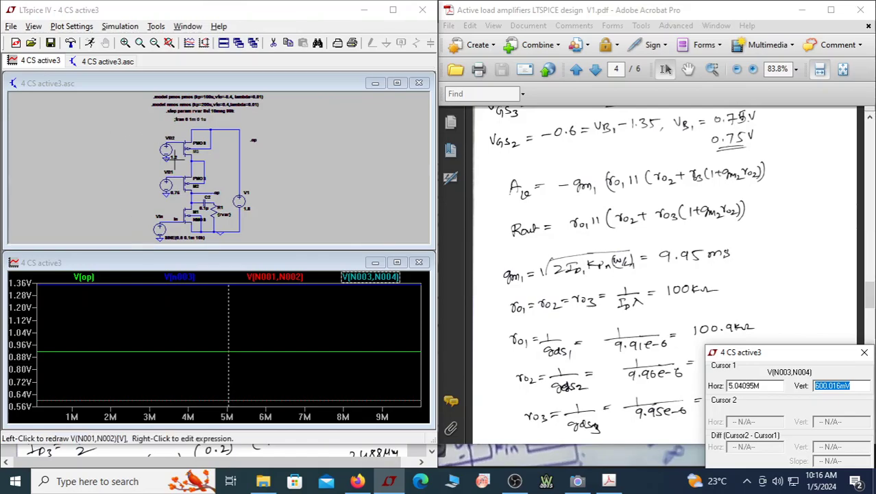
- Examine M3's model name, length and width in its component properties without changing them
click(199, 144)
right_click(199, 143)
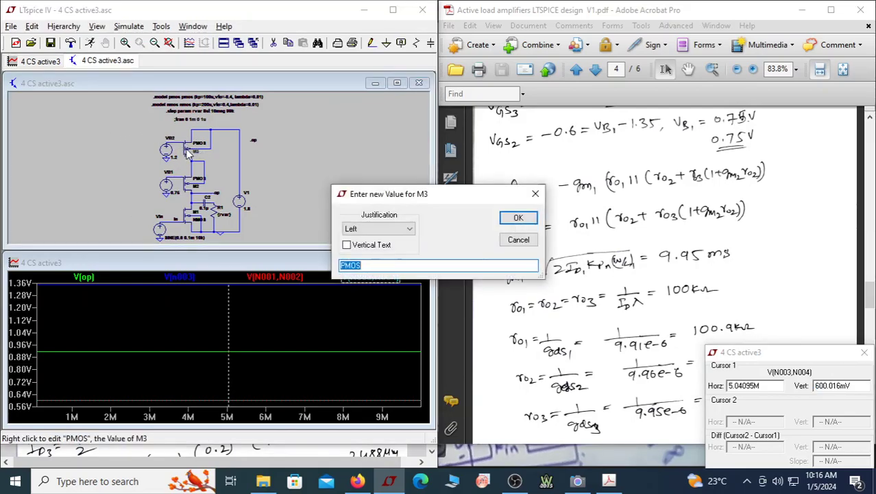
click(517, 218)
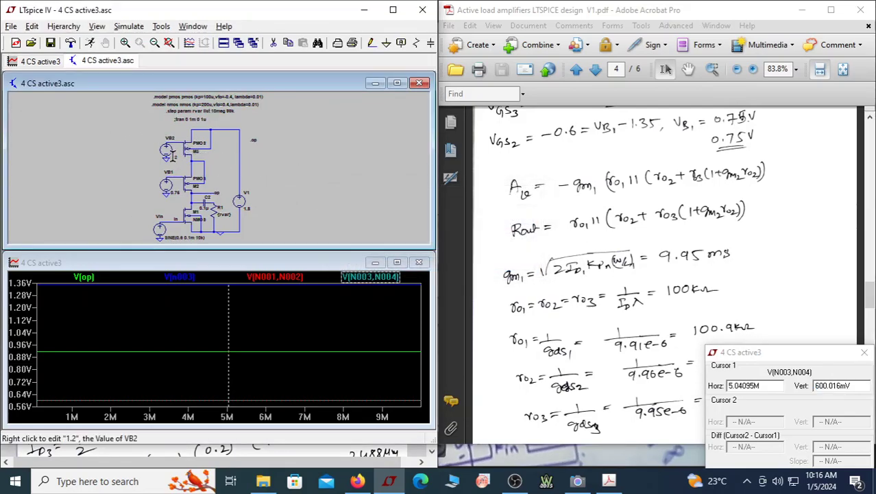
right_click(196, 151)
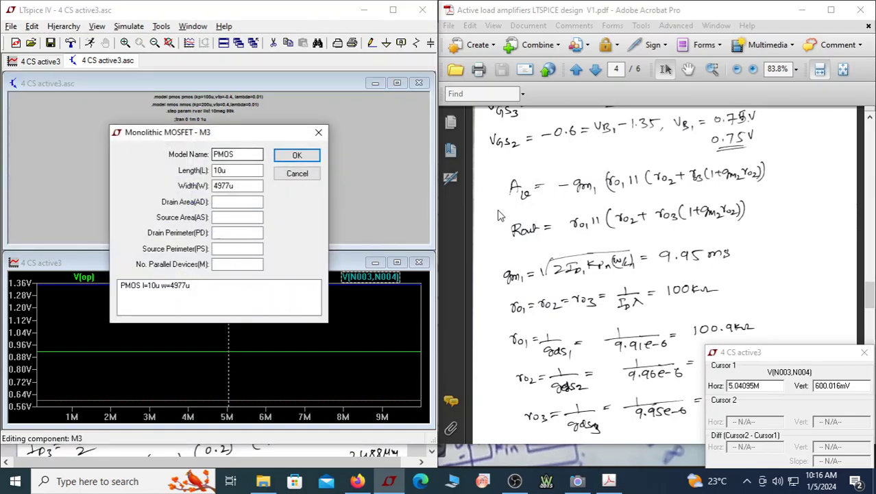
click(297, 155)
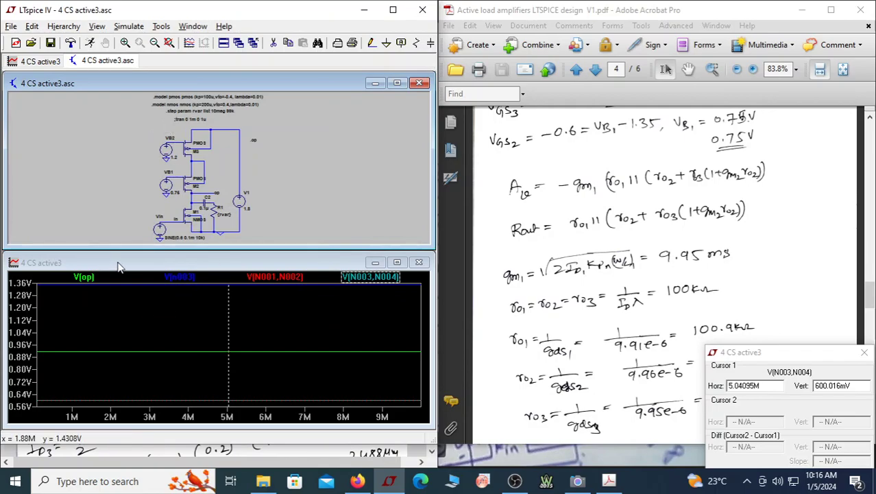
- Reactivate the commented-out transient directive as .tran 0 1m 0 1u and run the simulation
right_click(188, 120)
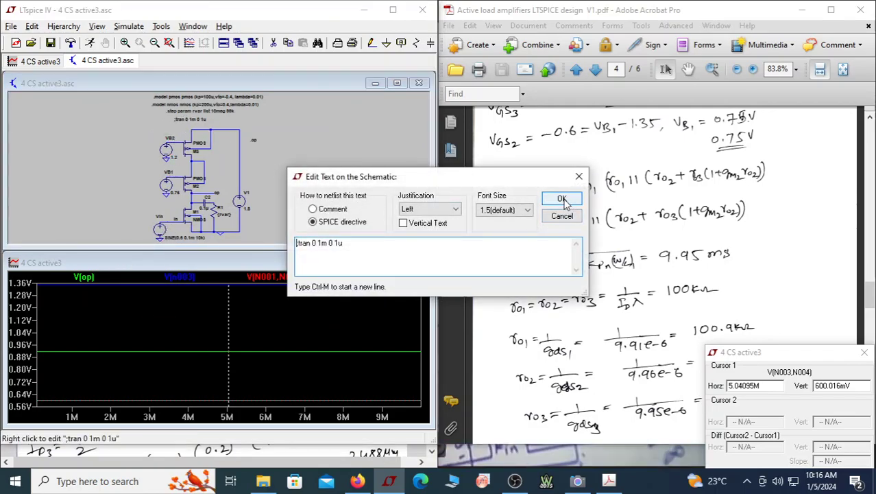
key(Delete)
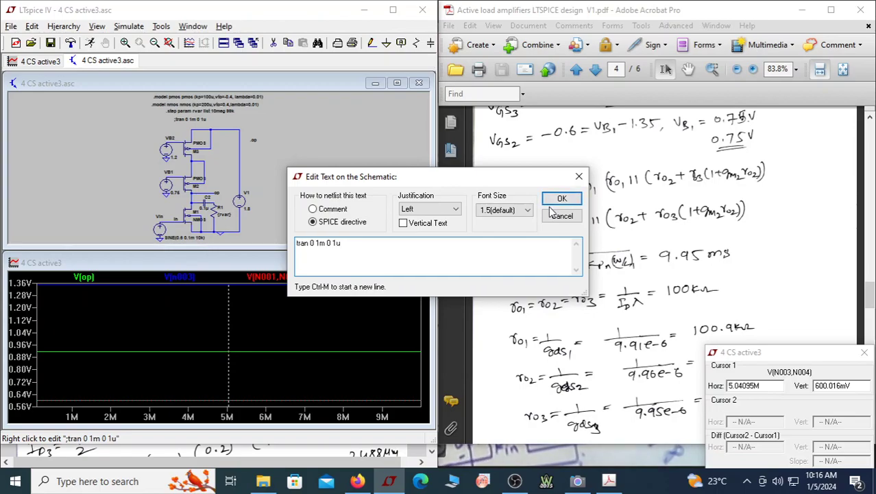
text(.)
click(562, 198)
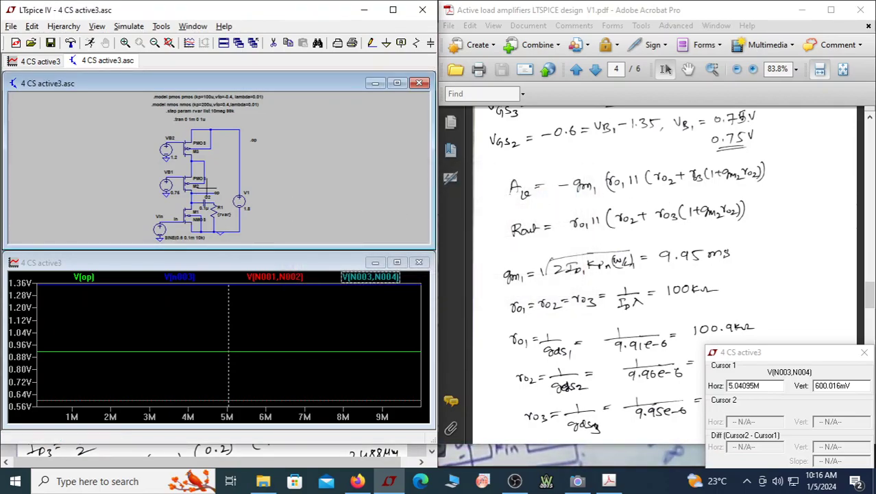
click(90, 43)
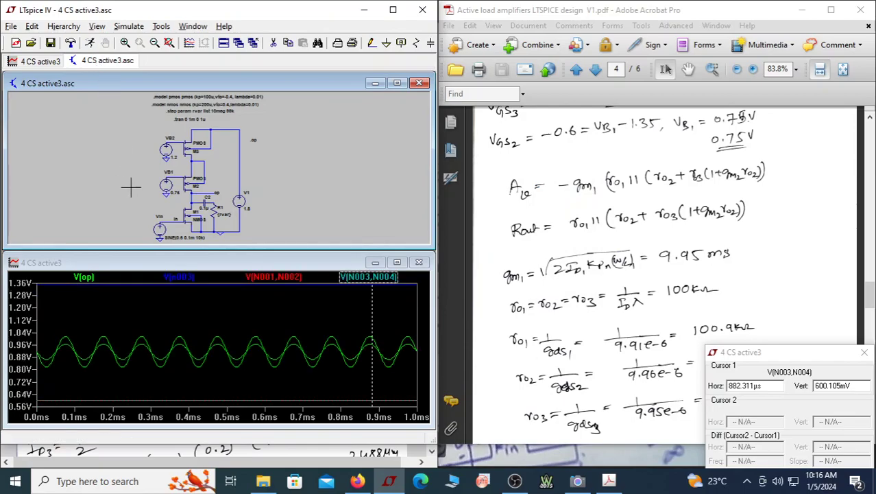
- Remove every trace except V(op) from the plot and add the input voltage V(in)
click(325, 312)
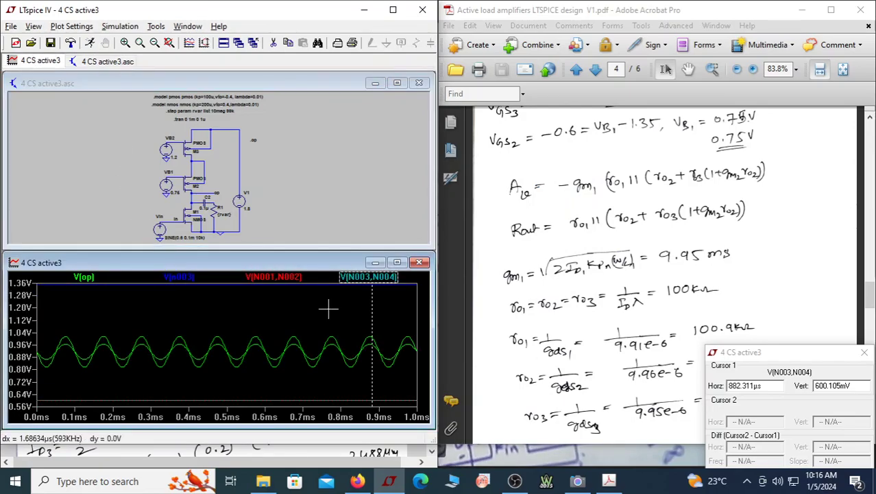
click(273, 42)
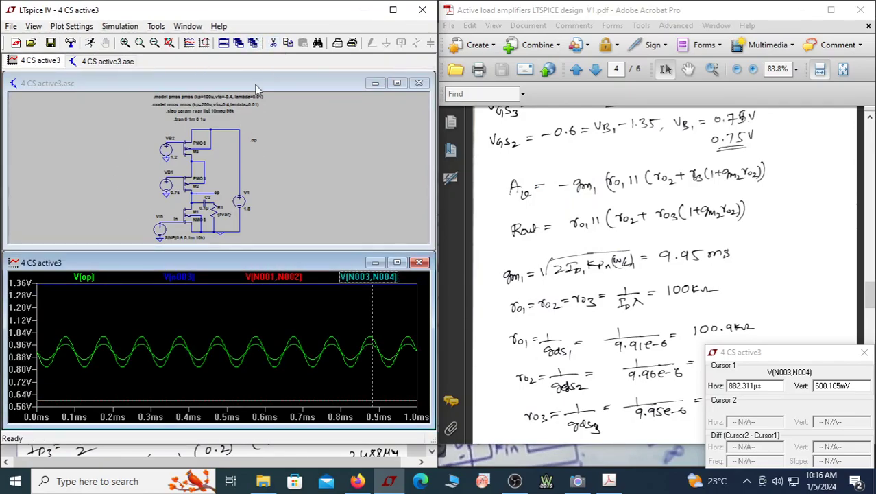
click(186, 278)
click(235, 277)
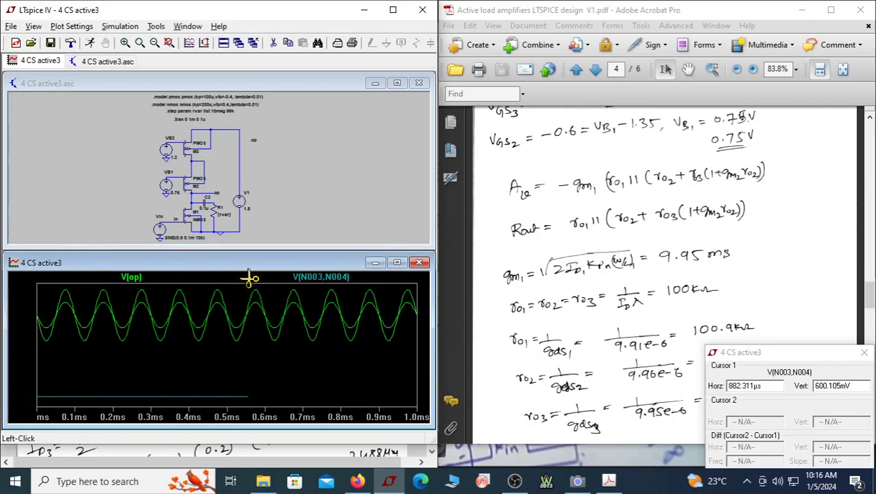
click(325, 277)
right_click(319, 189)
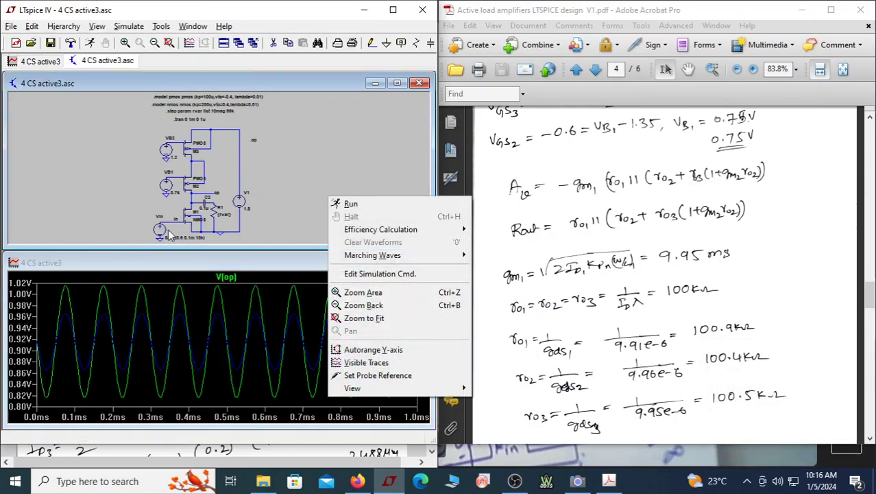
click(44, 196)
click(175, 218)
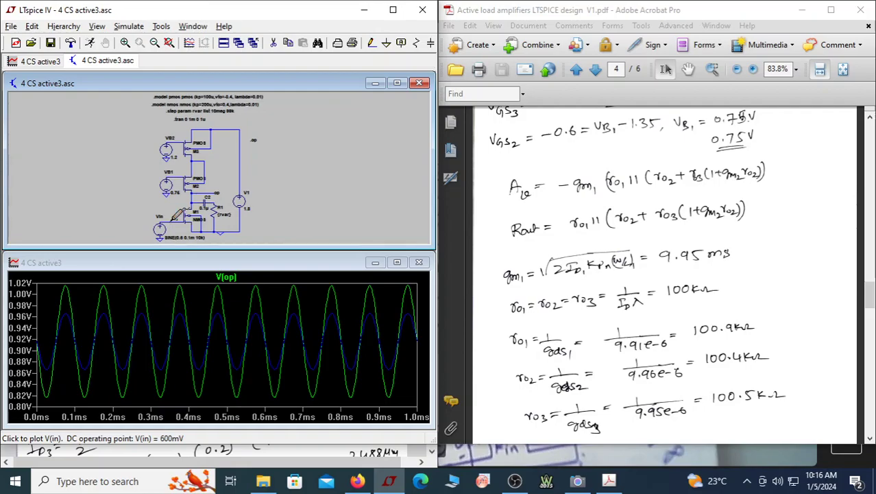
- Maximize the waveform window, add a second plot pane and move V(op) into it, separate from V(in)
double_click(240, 265)
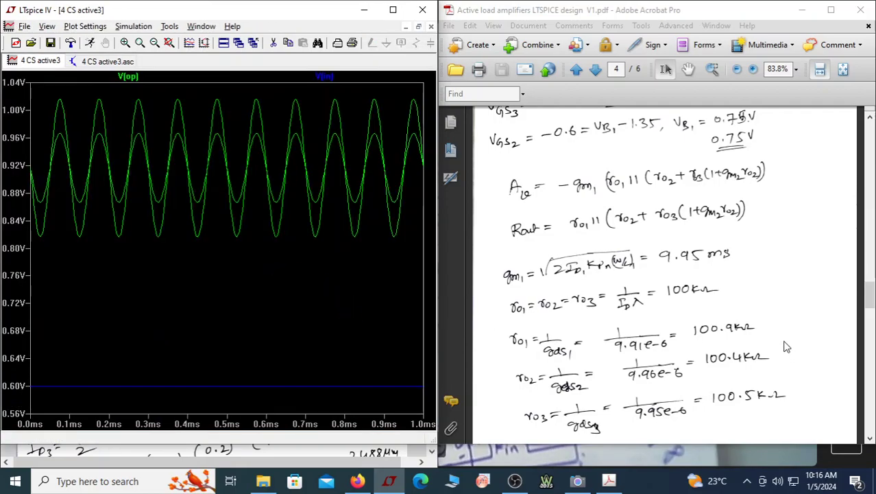
key(Delete)
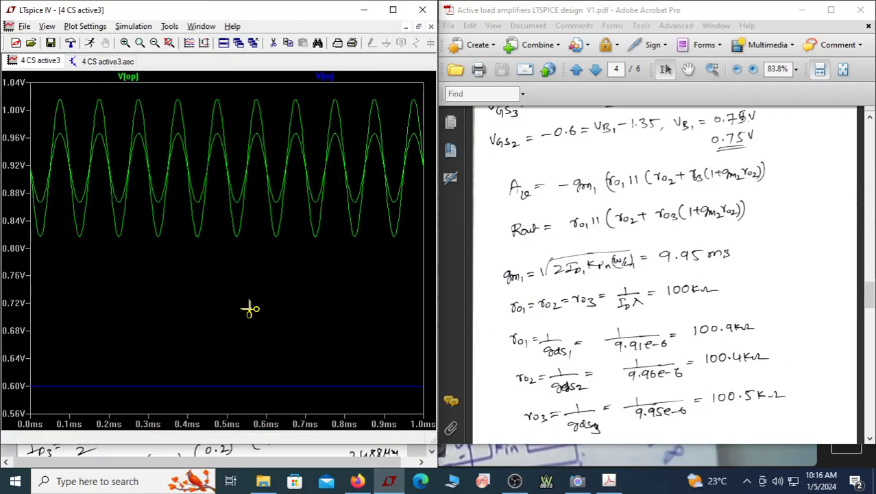
right_click(320, 341)
click(375, 213)
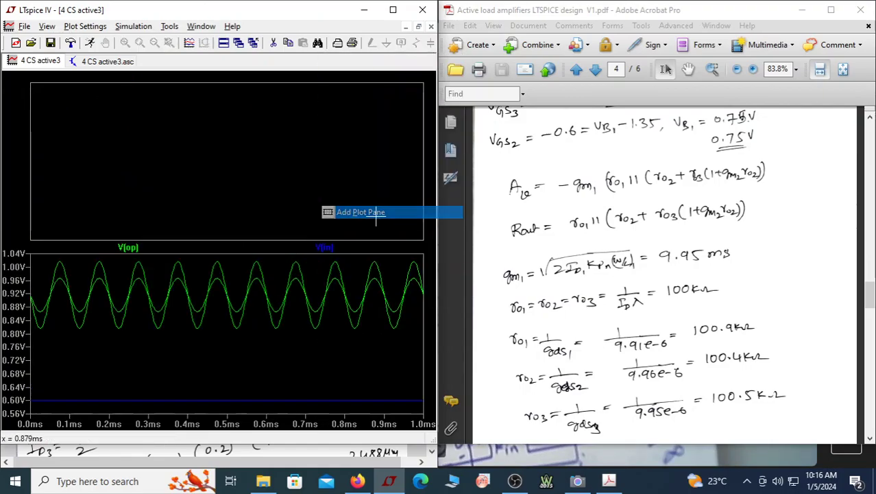
drag(131, 245, 137, 205)
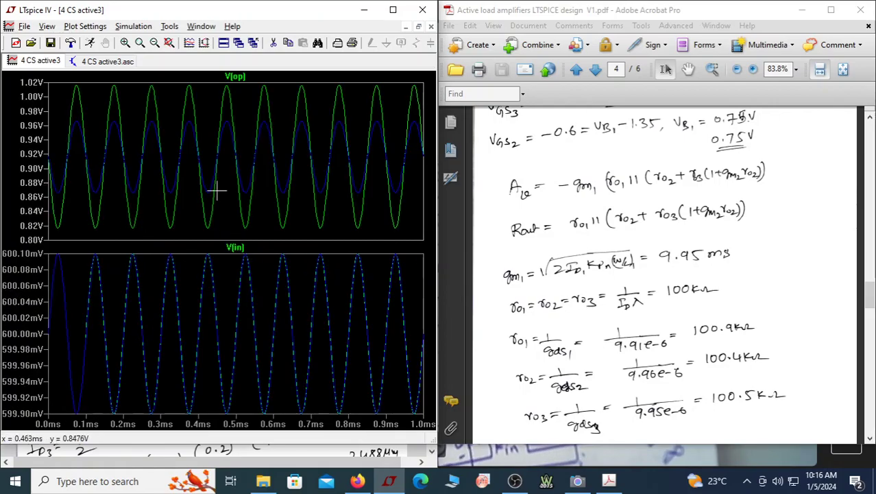
- Tile the windows, view the full schematic enlarged, and tile the windows again
click(239, 44)
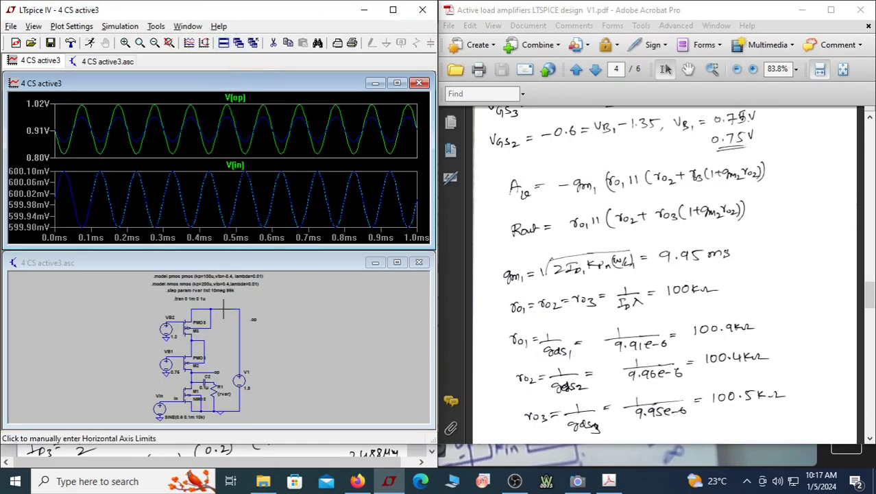
click(203, 255)
double_click(202, 264)
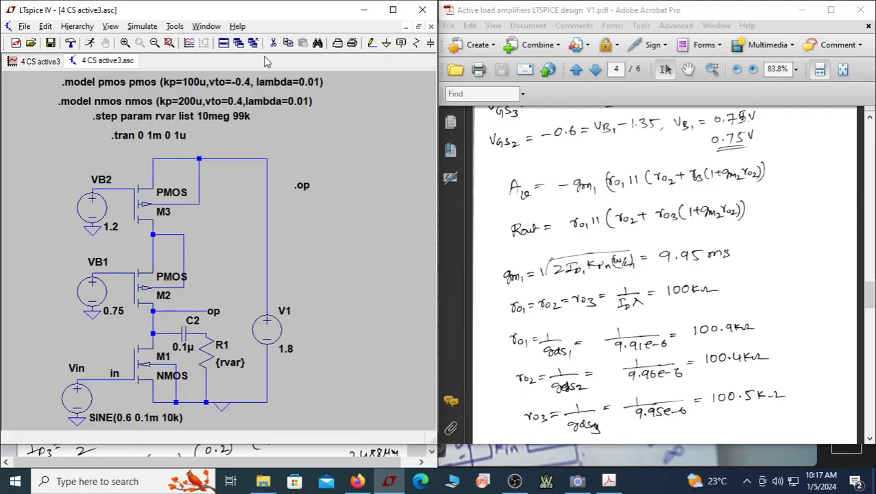
click(222, 43)
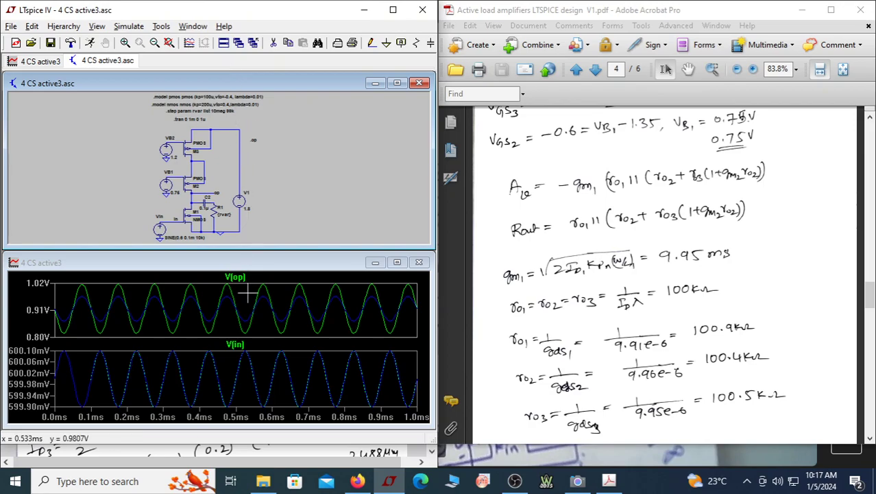
- Attach a cursor to V(op), zoom to about 420–720 µs, minimize the PDF and show the waveforms full screen
double_click(261, 252)
click(235, 76)
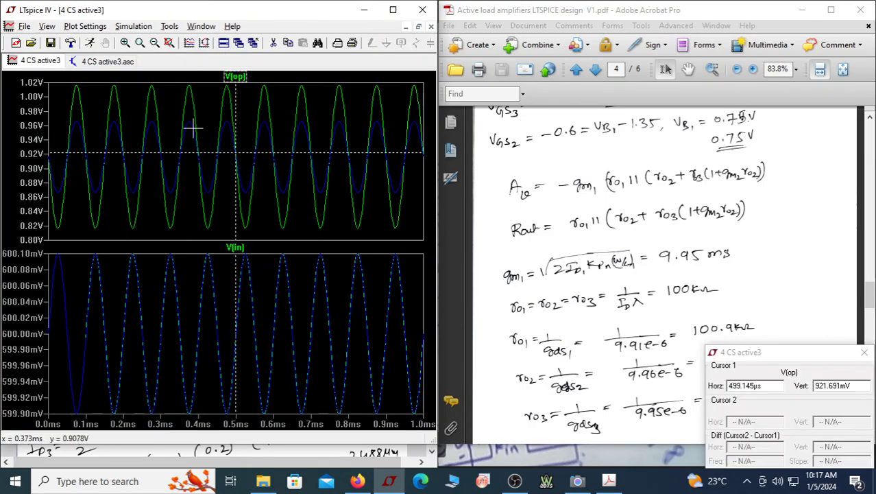
drag(211, 85, 322, 444)
click(806, 10)
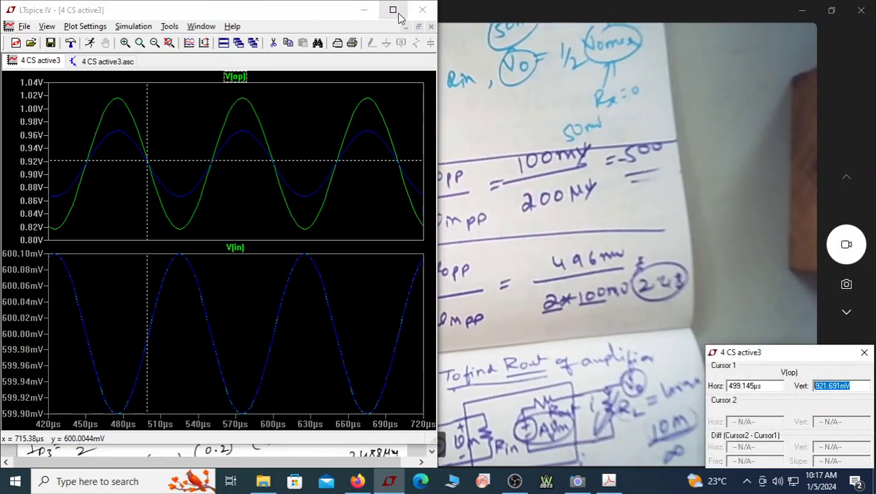
click(398, 13)
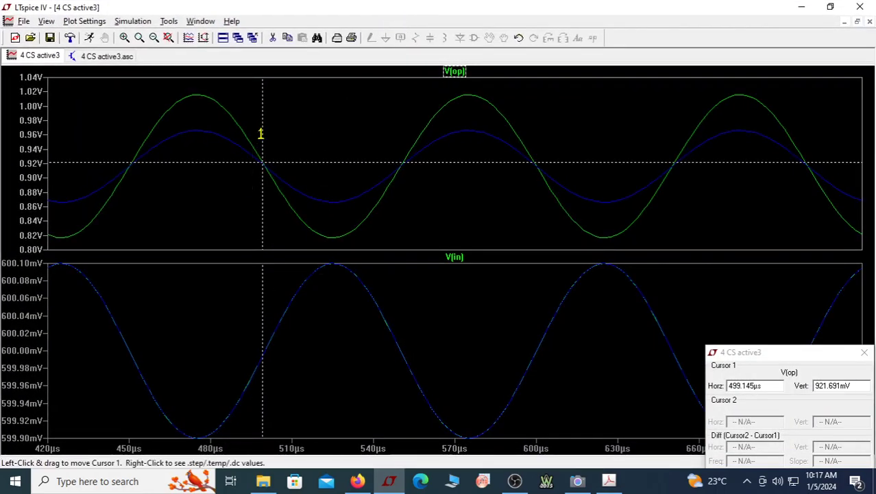
- Measure V(op)'s peak-to-peak swing with one cursor near a crest and a second cursor near the following trough
drag(263, 162, 189, 96)
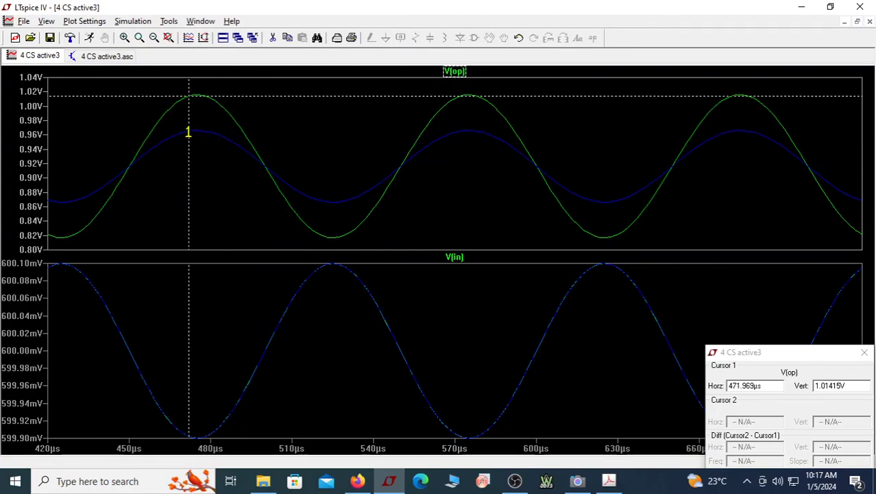
click(455, 71)
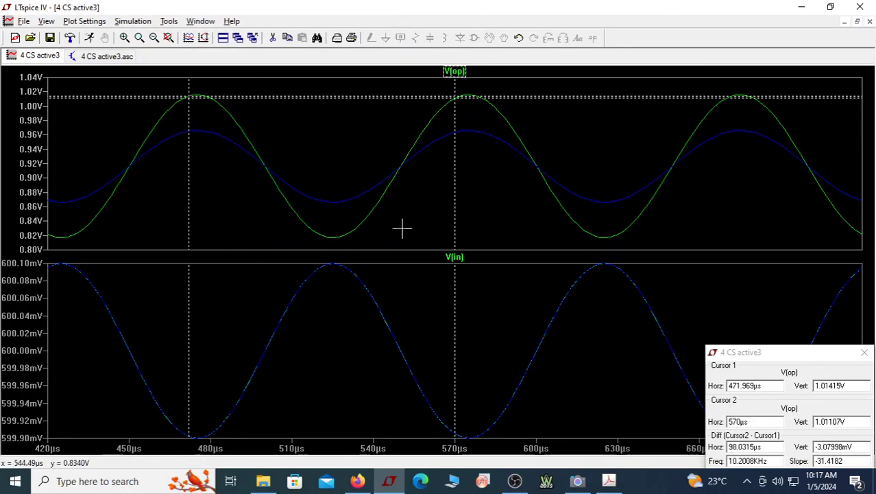
drag(454, 237, 339, 237)
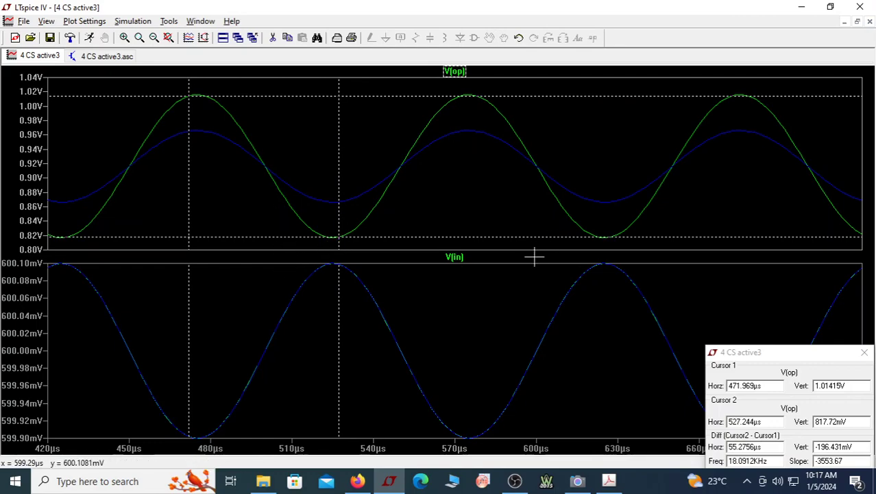
- Align both cursors with V(in)'s trough and crest to measure its peak-to-peak value, and read V(op)'s swing at the same positions
click(458, 258)
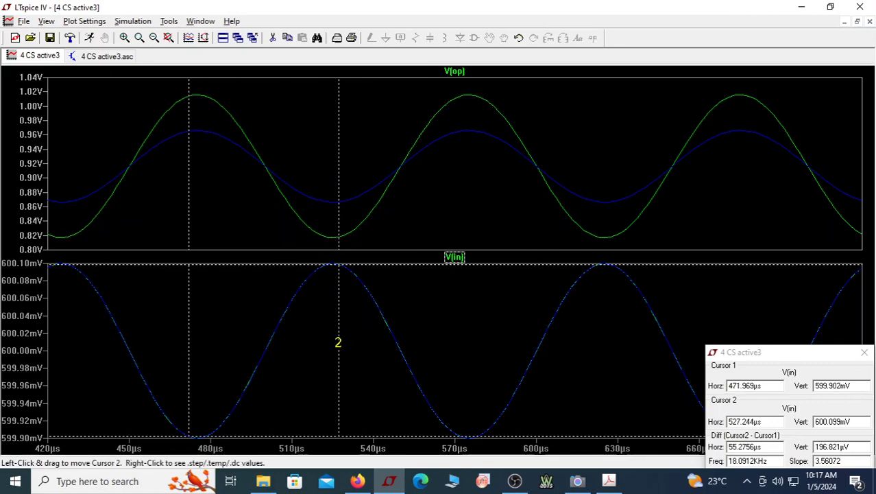
drag(338, 346, 332, 348)
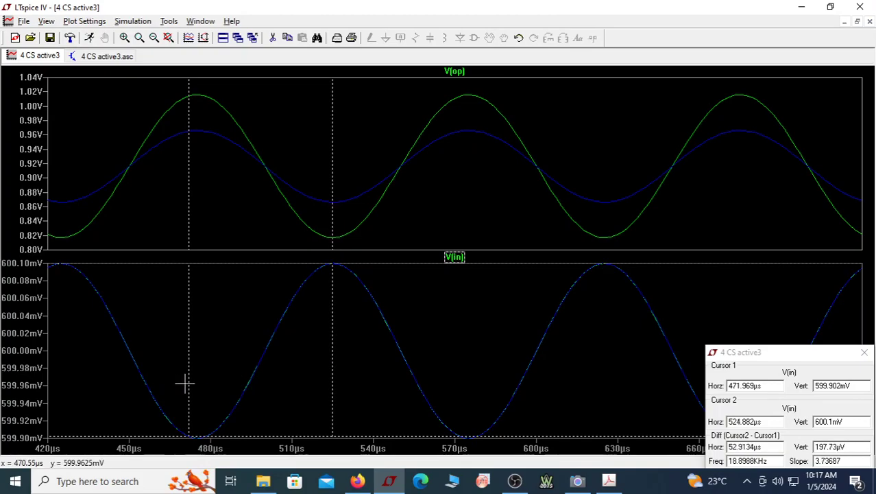
drag(187, 384, 199, 387)
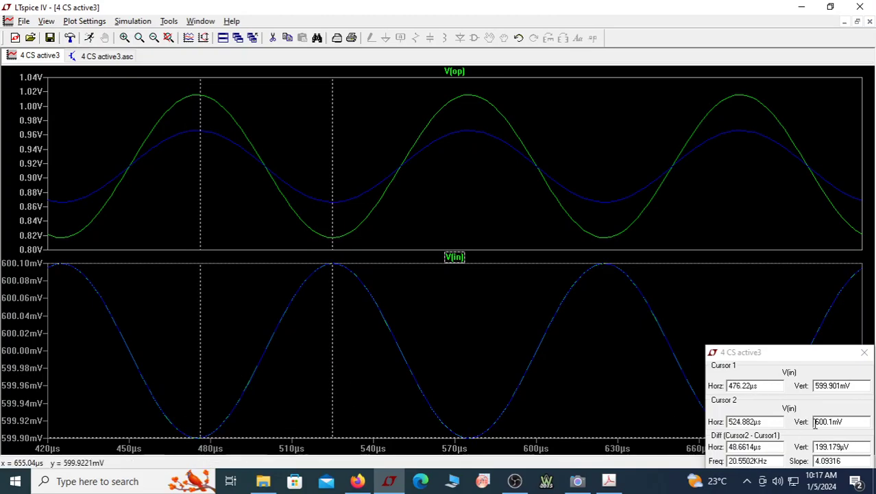
drag(856, 444, 811, 453)
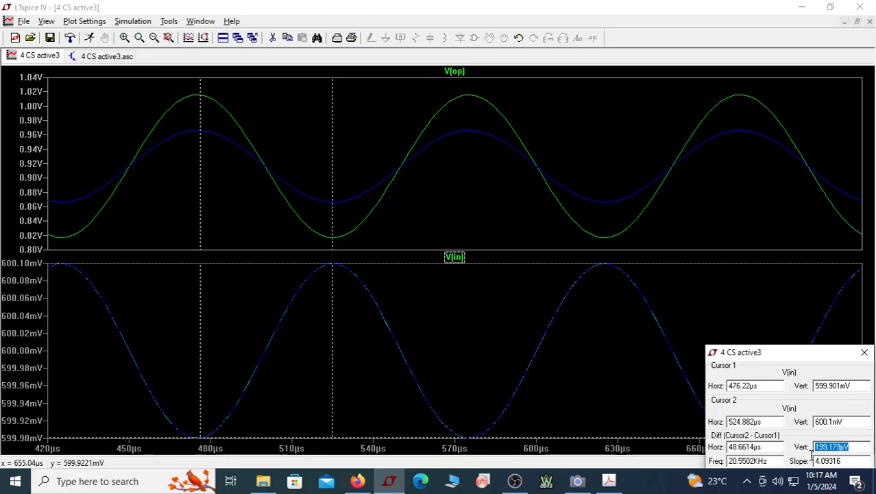
click(465, 72)
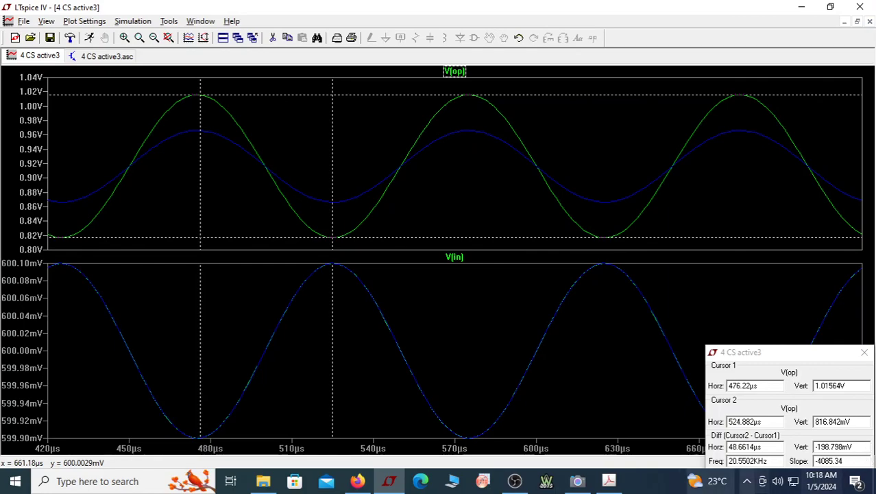
- Compare the handwritten gain calculation in the Camera view with circuit 4's gain derivation in the PDF, and return to the Camera view
click(578, 481)
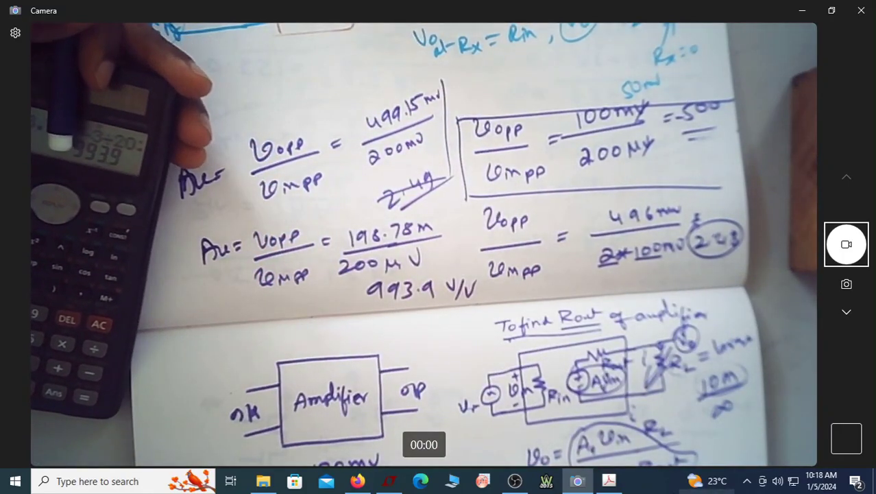
click(609, 481)
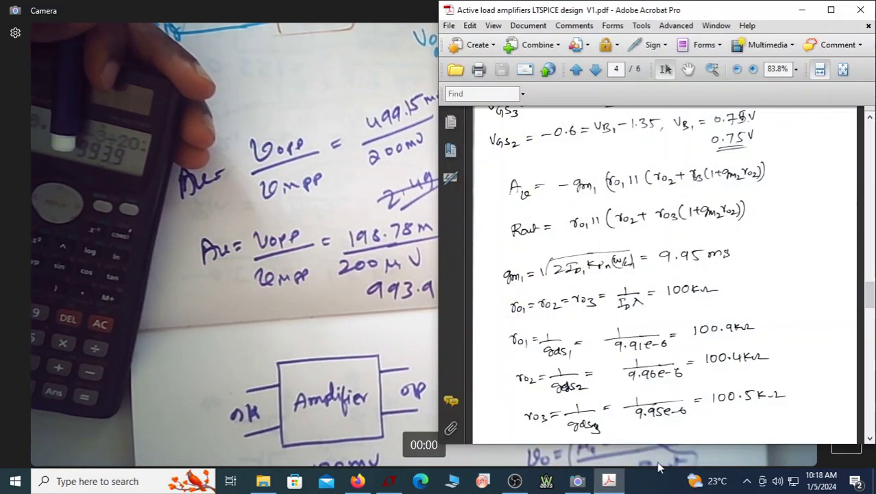
scroll(719, 203, up, 2)
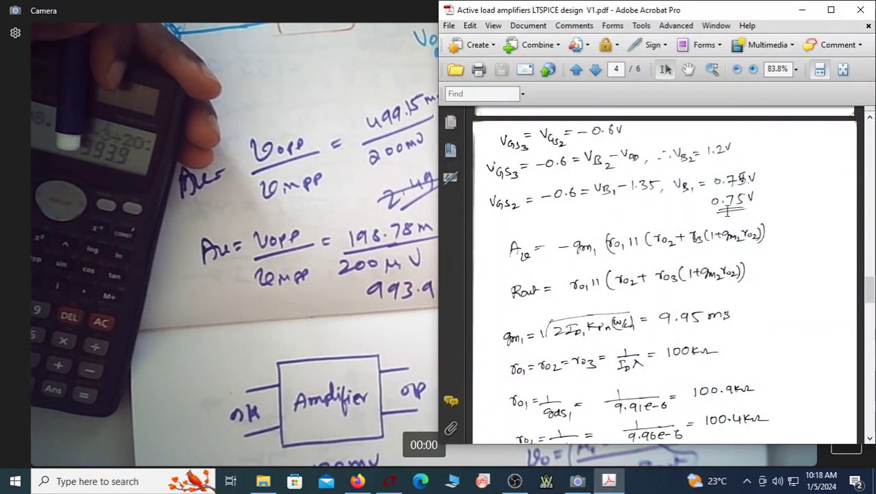
scroll(730, 216, down, 4)
drag(796, 400, 751, 406)
click(578, 480)
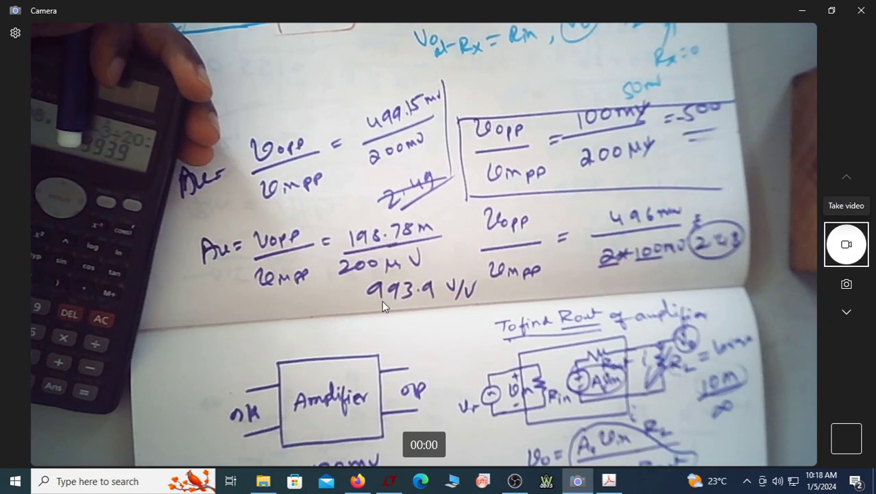
- Review circuit 4's gain and output resistance calculations in the PDF, and return to LTspice with its schematic full screen
click(802, 11)
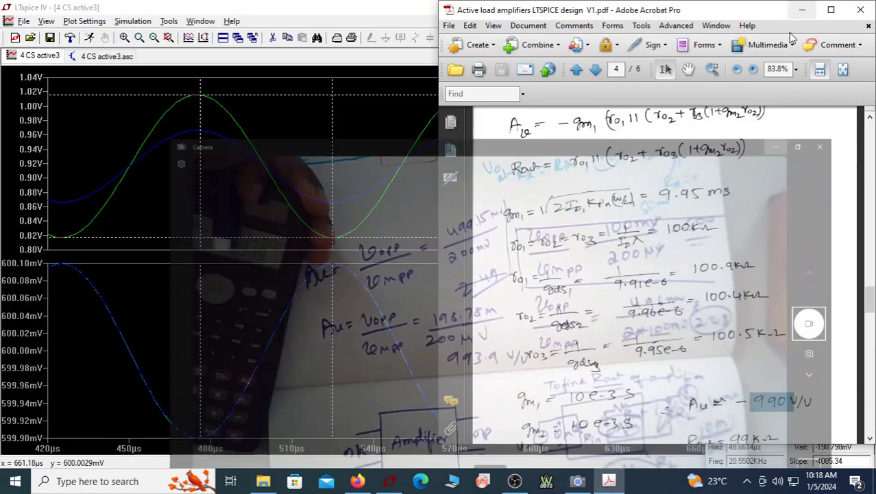
scroll(729, 386, down, 3)
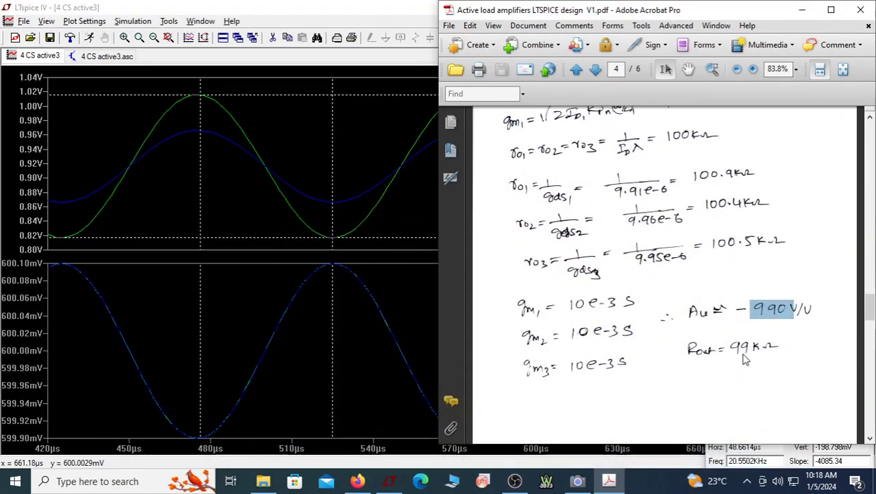
click(222, 42)
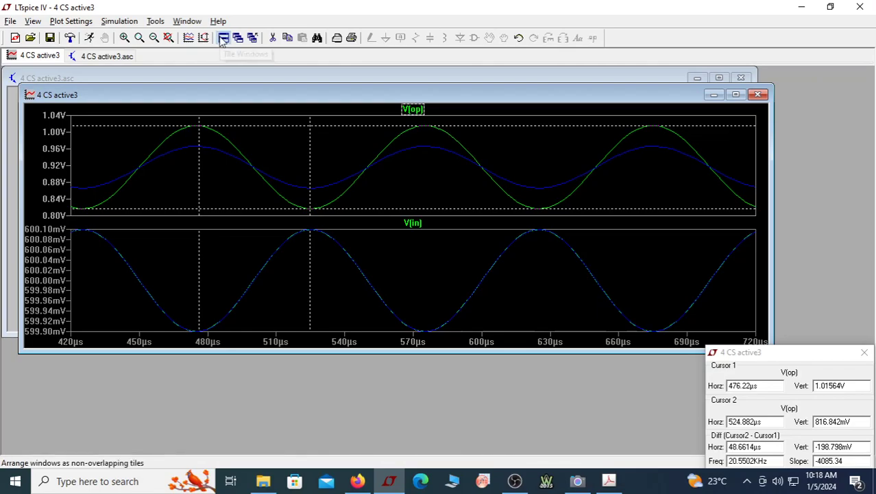
click(223, 40)
double_click(445, 271)
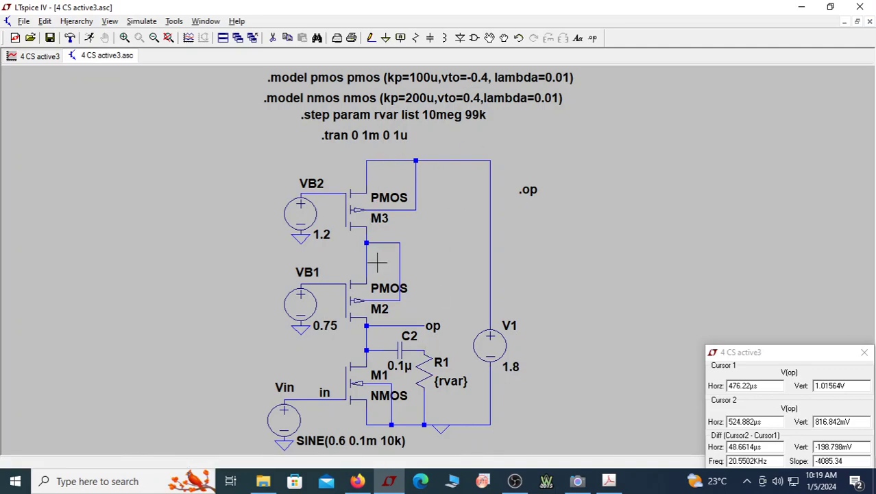
- Merge V(in) and V(op) into one full-screen plot pane, delete the empty pane, and remove the V(in) trace
click(237, 39)
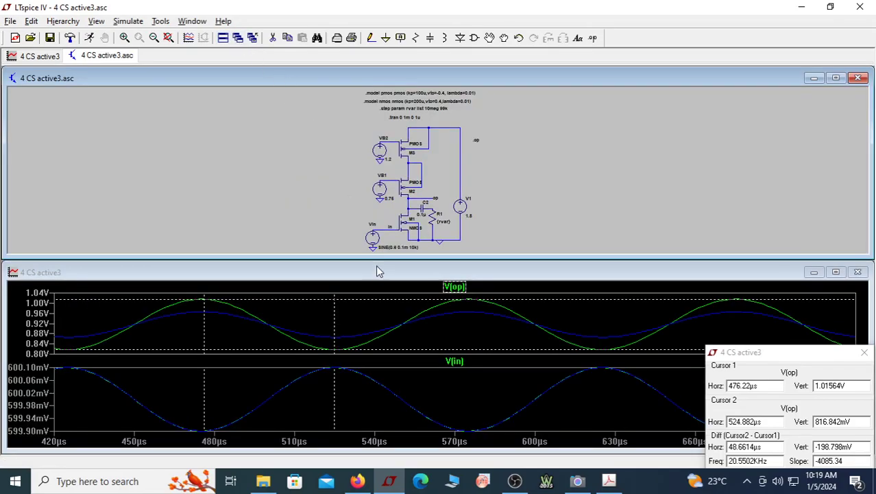
double_click(380, 272)
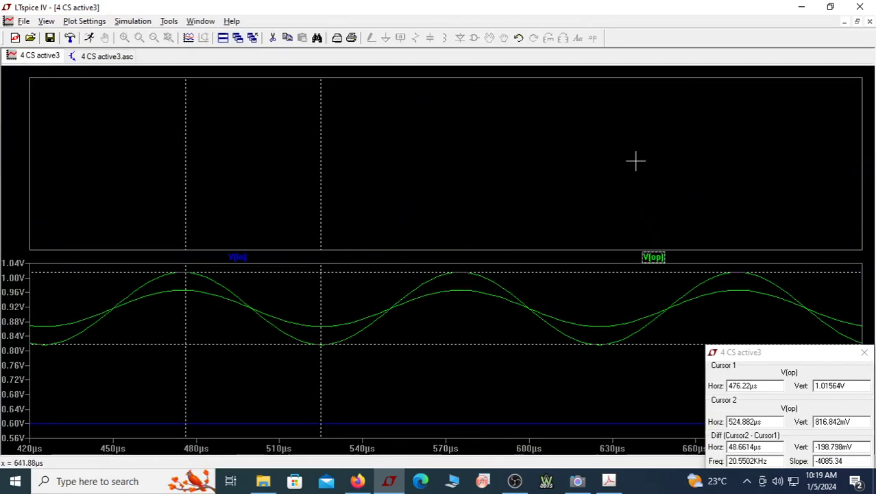
right_click(644, 164)
click(689, 330)
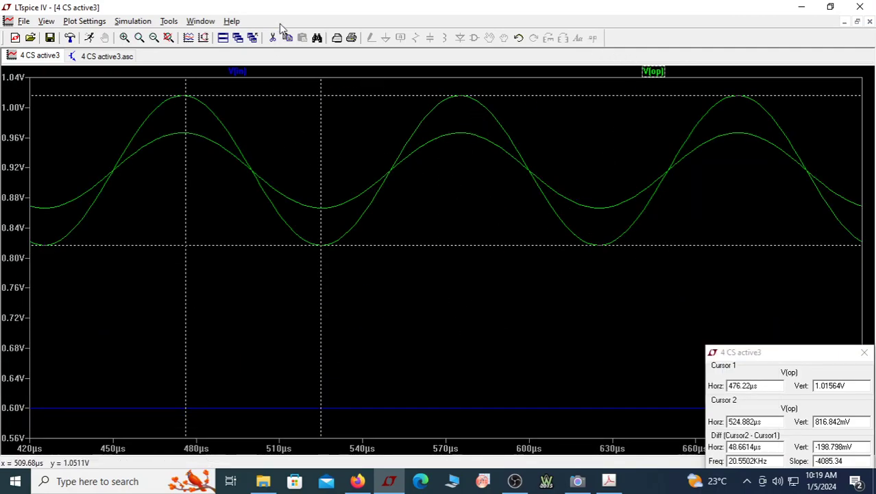
click(241, 72)
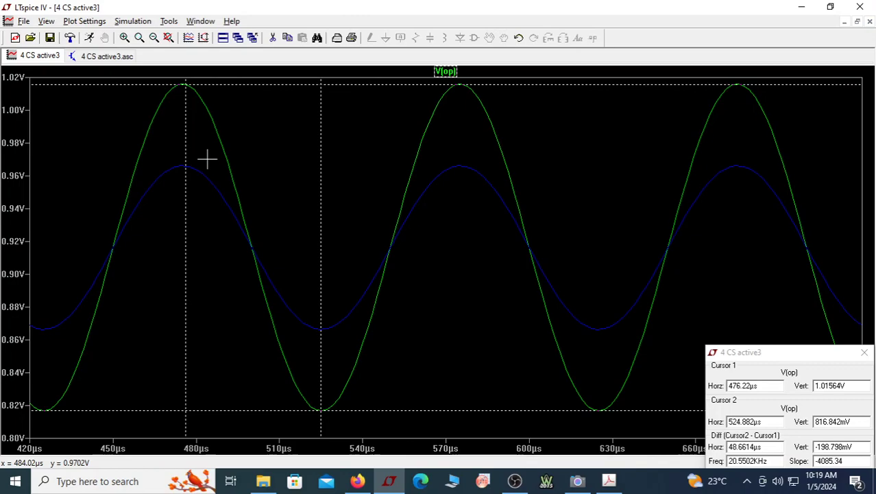
- Move both cursors to V(op)'s smaller stepped curve and measure its peak-to-peak swing between about 475 µs and 525 µs
key(Down)
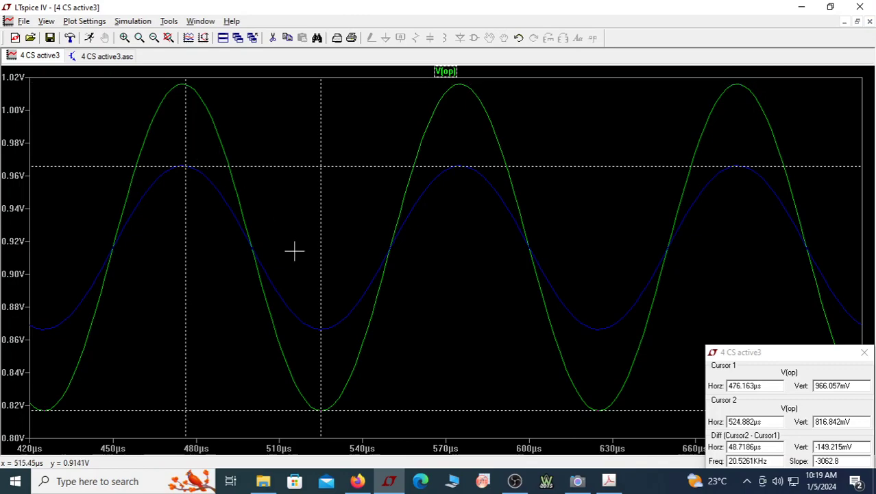
key(Down)
drag(176, 157, 391, 459)
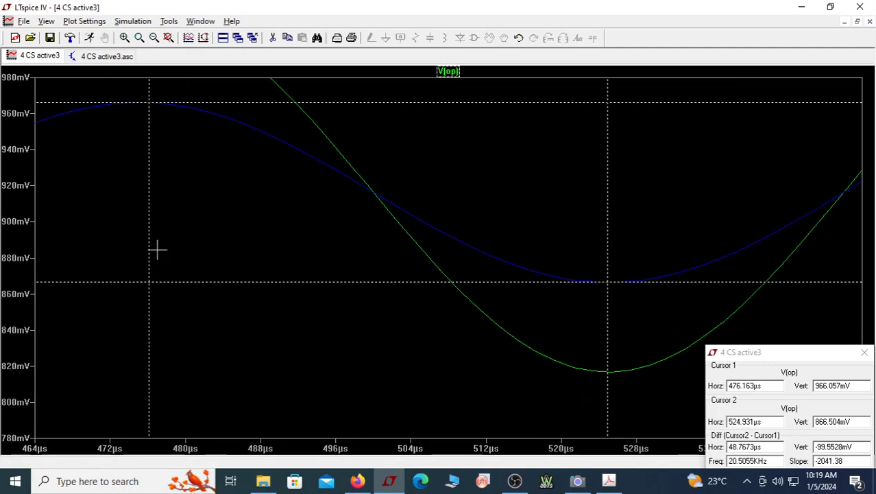
drag(147, 254, 140, 255)
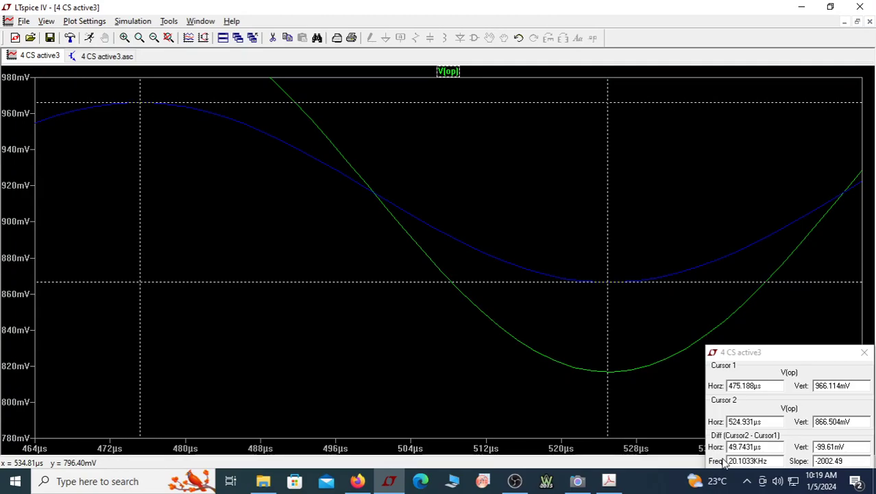
- Check the handwritten loaded output swing in the Camera view against circuit 4's Rout in the PDF, shown full screen
click(588, 481)
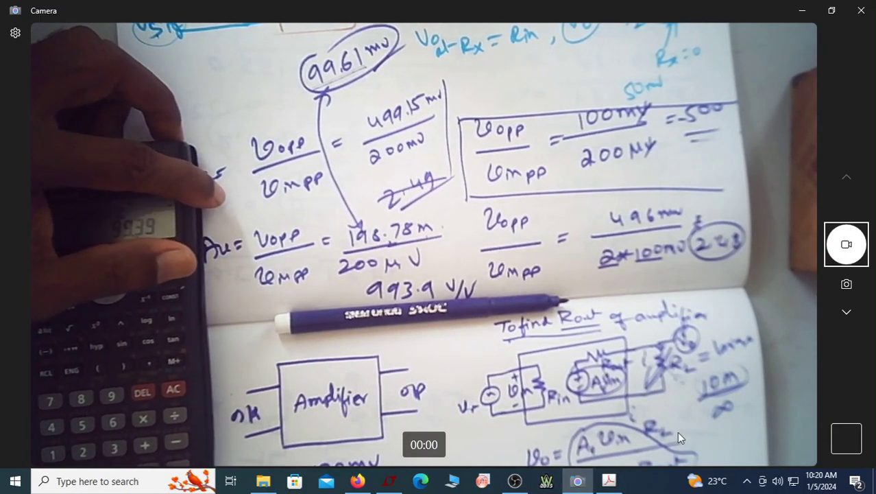
click(609, 481)
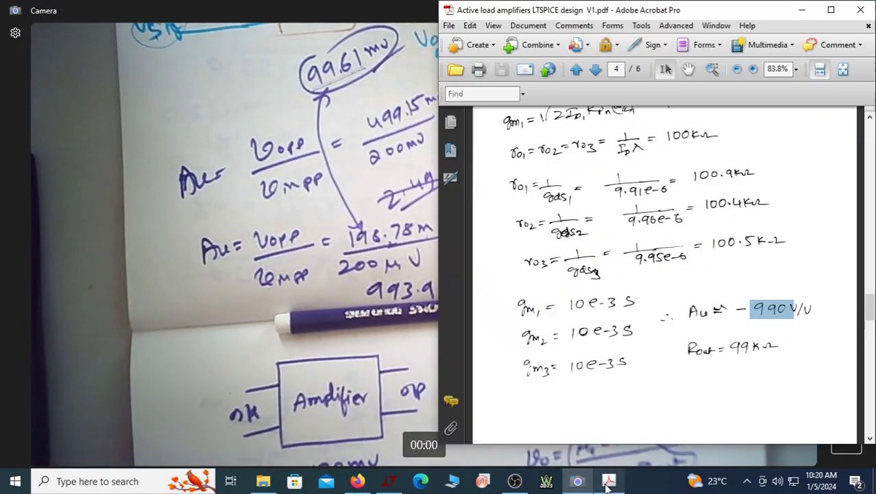
click(831, 11)
scroll(464, 261, down, 15)
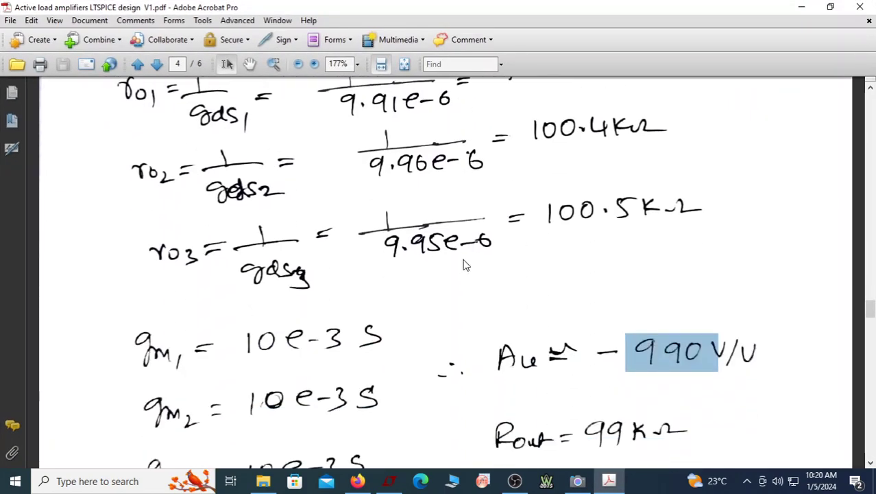
- Review circuit 5 in the PDF: specifications, transistor sizing, bias voltages, output resistance and voltage gain
scroll(463, 265, down, 8)
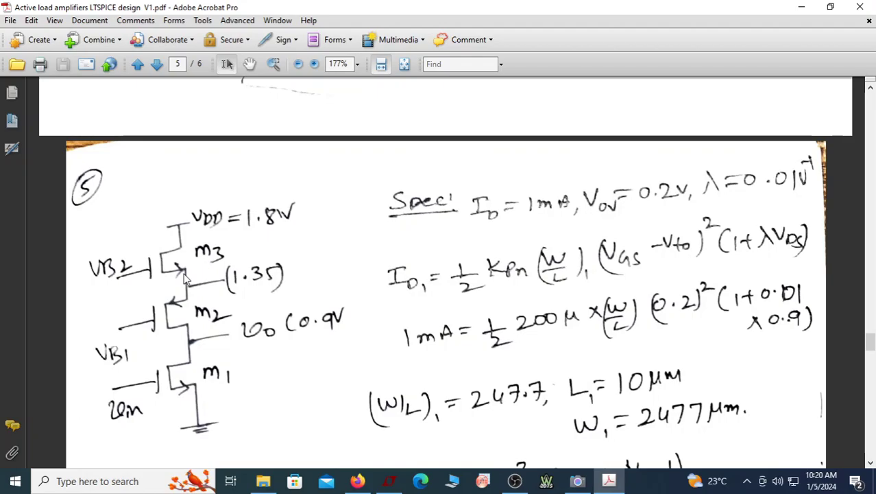
scroll(184, 278, down, 9)
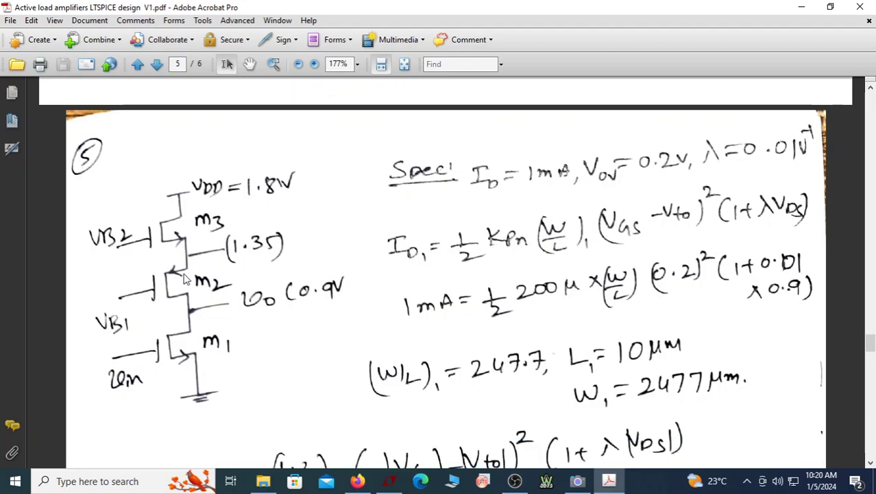
scroll(378, 247, up, 5)
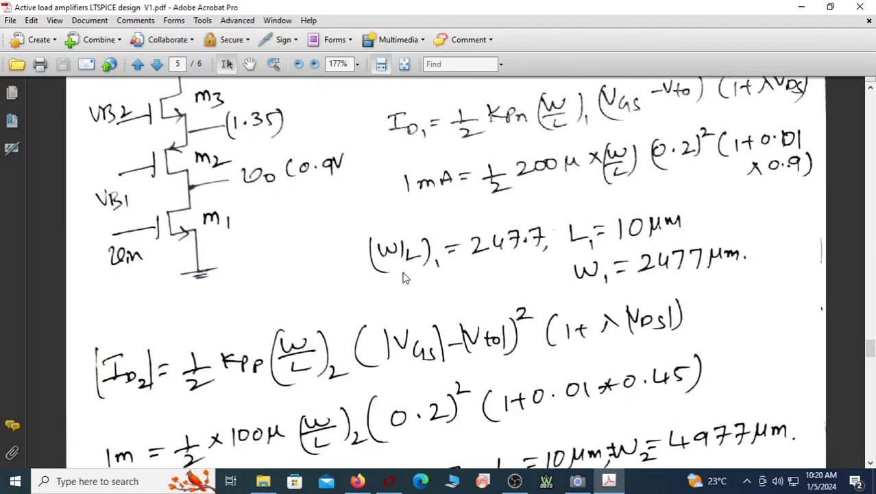
scroll(605, 295, down, 15)
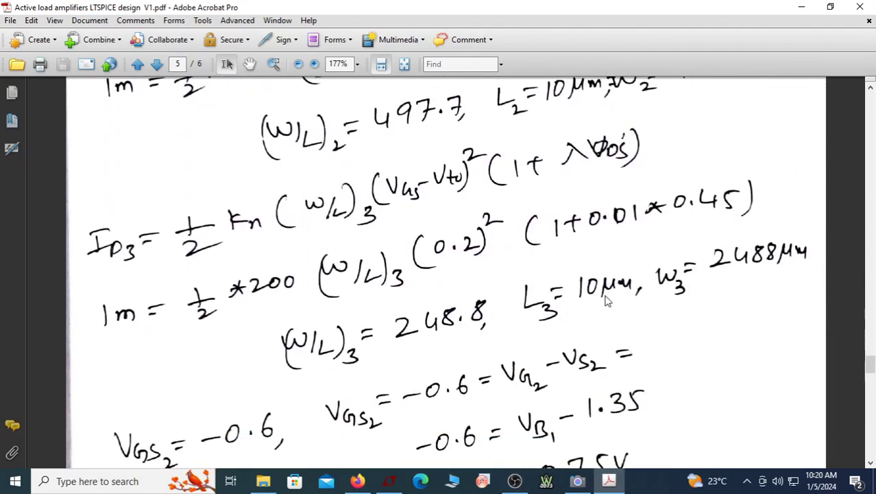
scroll(605, 295, down, 7)
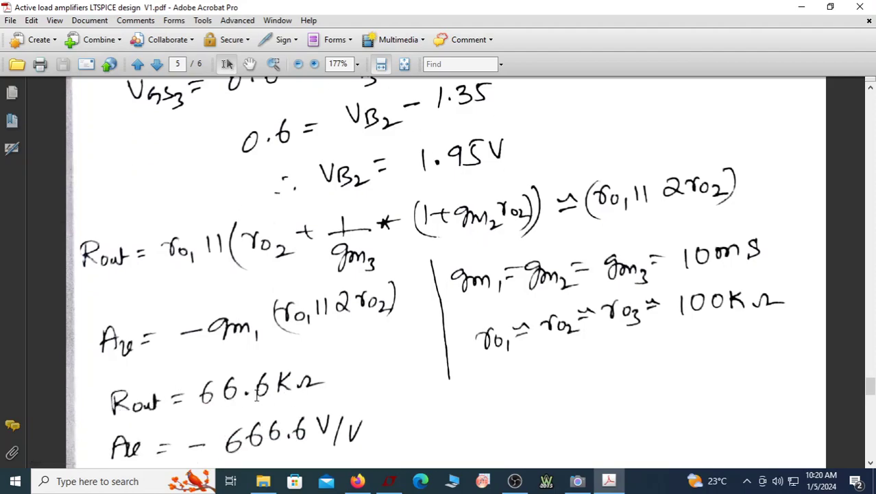
scroll(253, 395, down, 2)
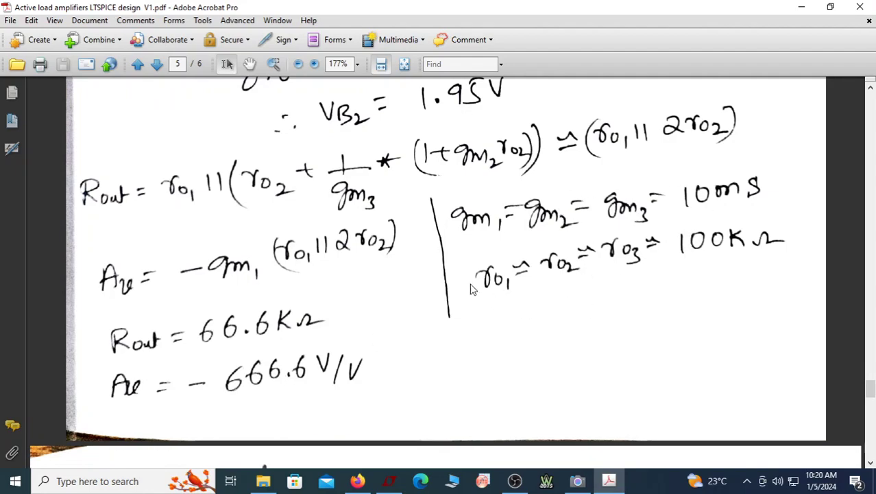
- Examine circuit 6's common-source amplifier in the PDF, covering transistor sizing, transconductance, output resistance and gain
scroll(493, 302, down, 6)
scroll(487, 351, down, 1)
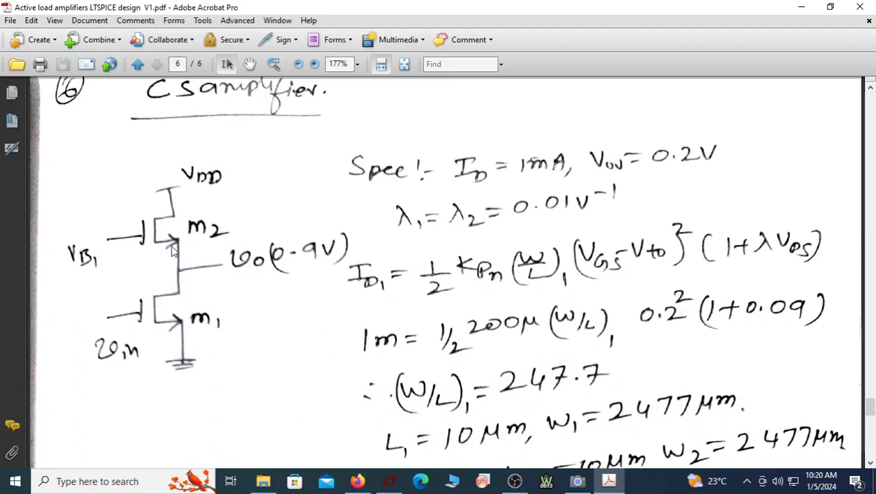
scroll(173, 250, down, 10)
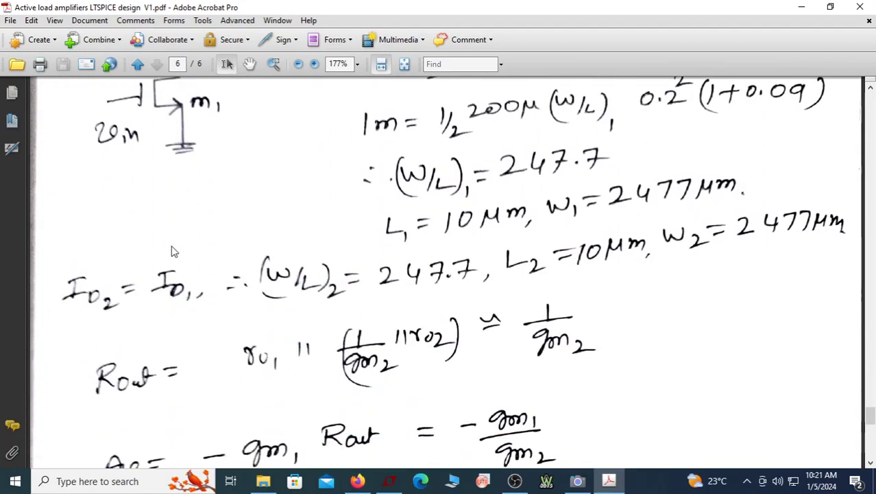
scroll(195, 257, down, 3)
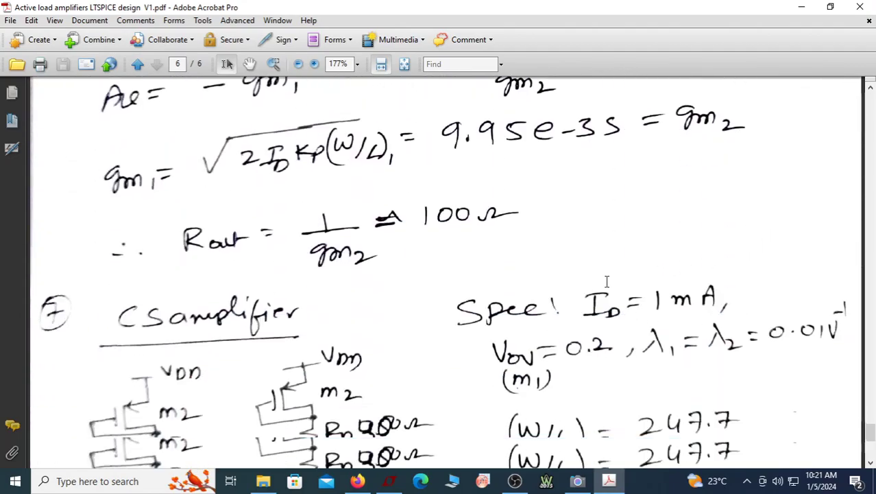
scroll(511, 243, up, 1)
scroll(501, 234, up, 5)
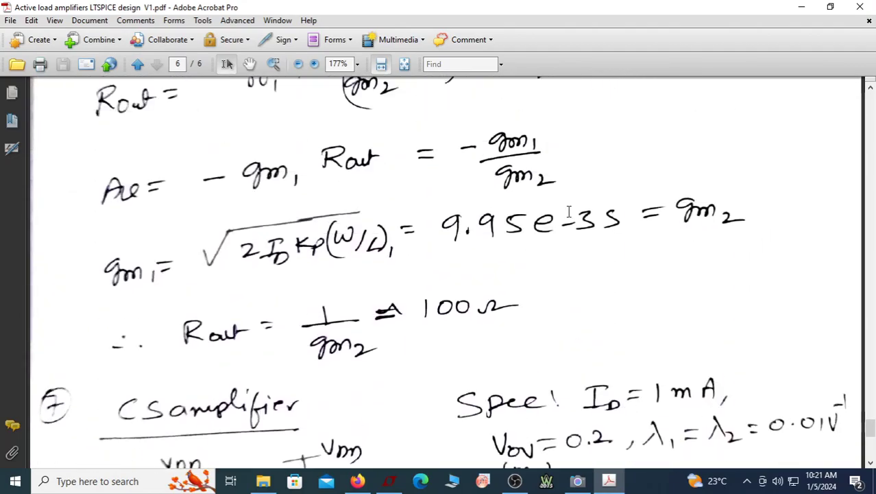
scroll(522, 223, up, 2)
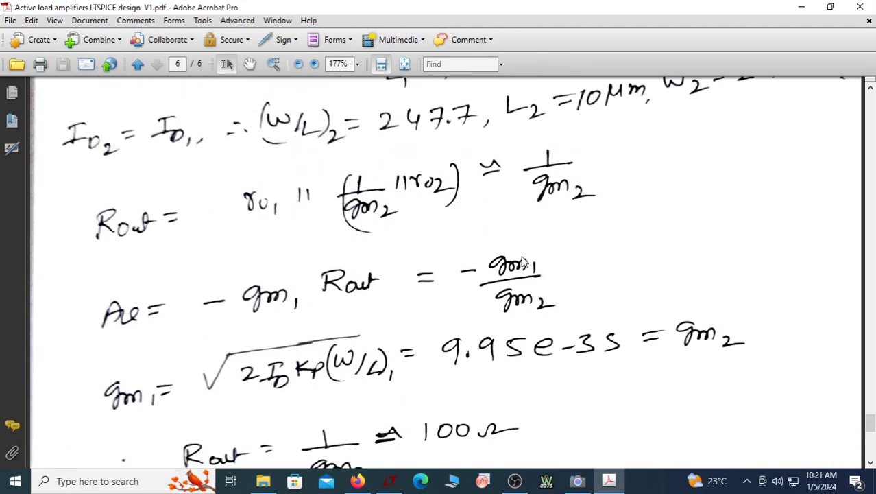
scroll(524, 272, up, 4)
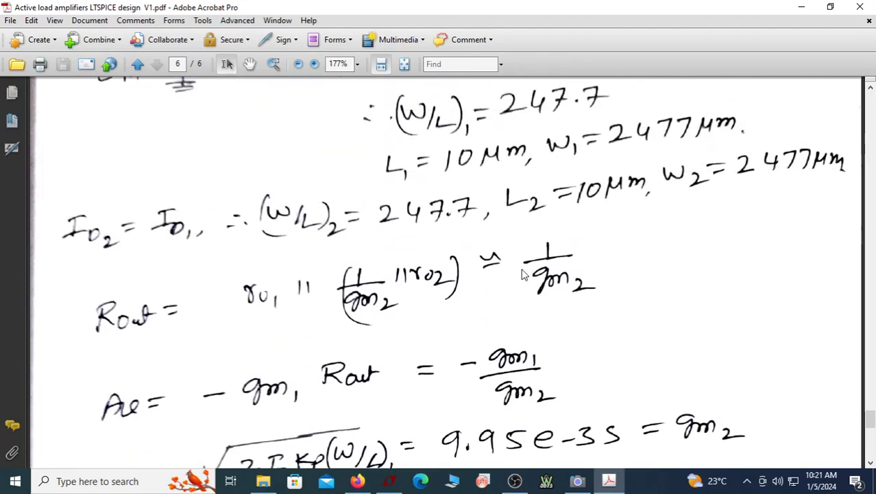
scroll(525, 274, up, 2)
scroll(523, 273, down, 6)
scroll(521, 268, down, 7)
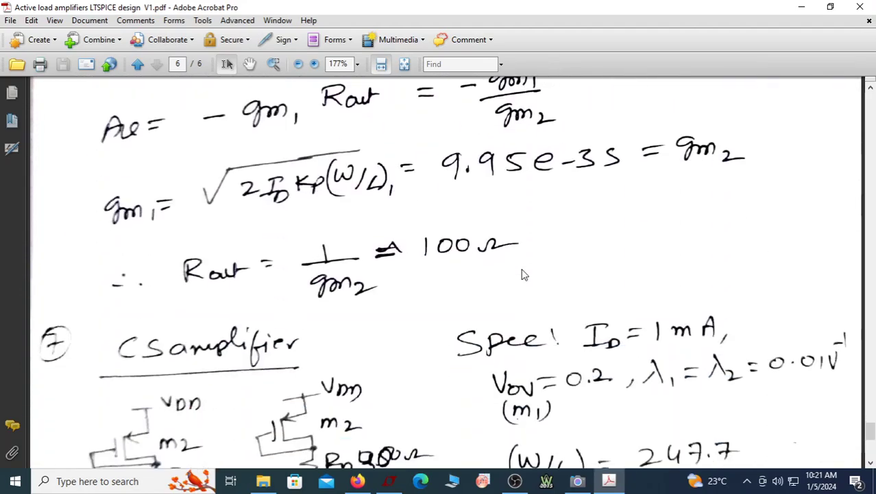
- Read circuit 7's sizing, Rout and gain calculations for the M2 and RD load, and go back to circuit 6's sizing
scroll(521, 267, down, 4)
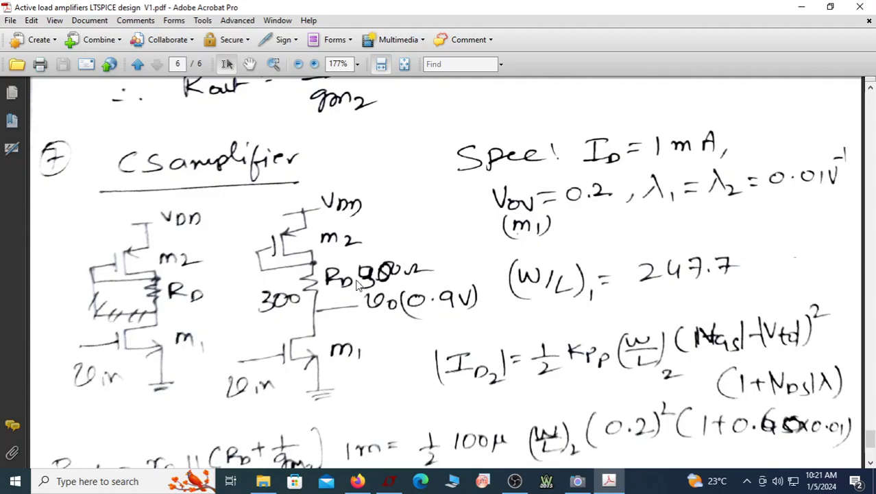
scroll(344, 274, down, 7)
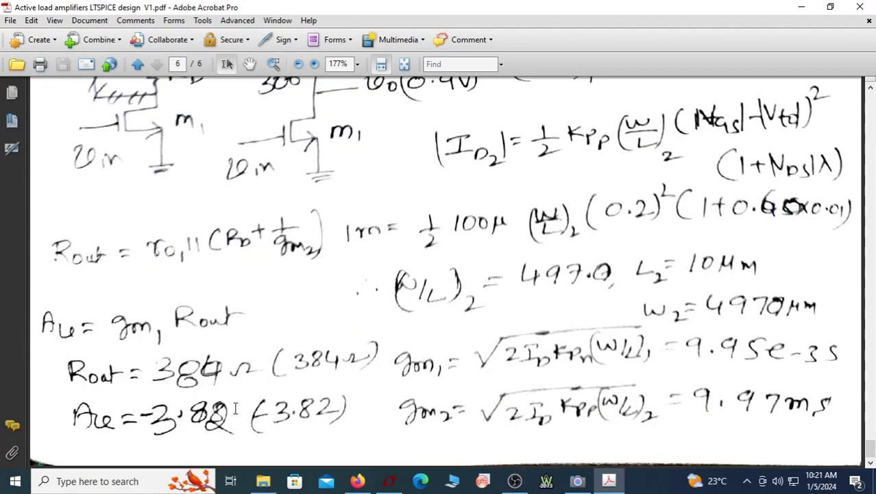
scroll(332, 418, up, 17)
scroll(332, 423, up, 5)
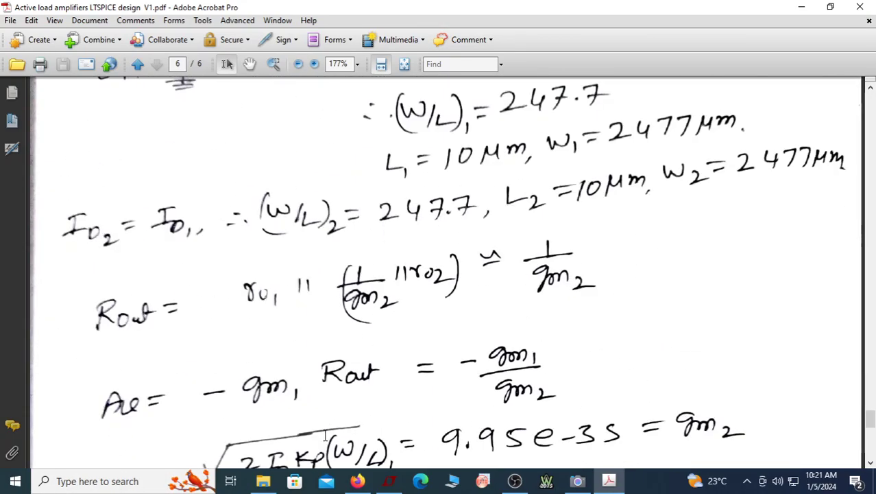
scroll(327, 439, up, 4)
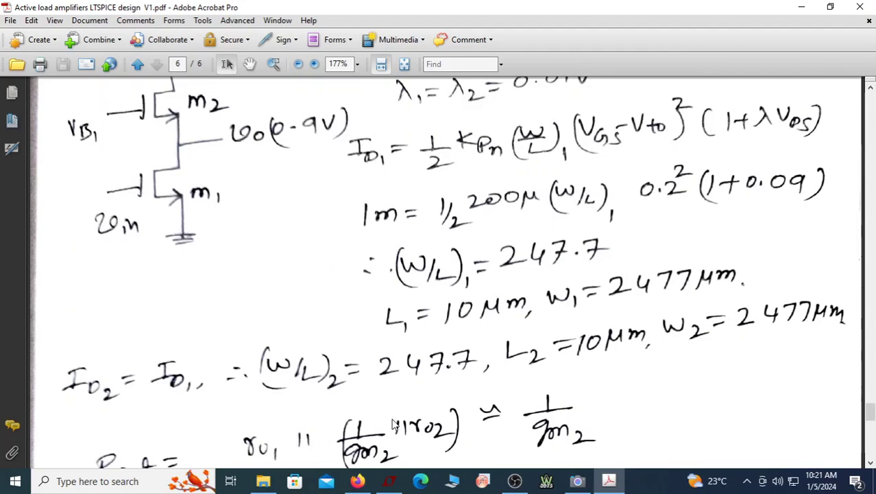
scroll(384, 430, up, 6)
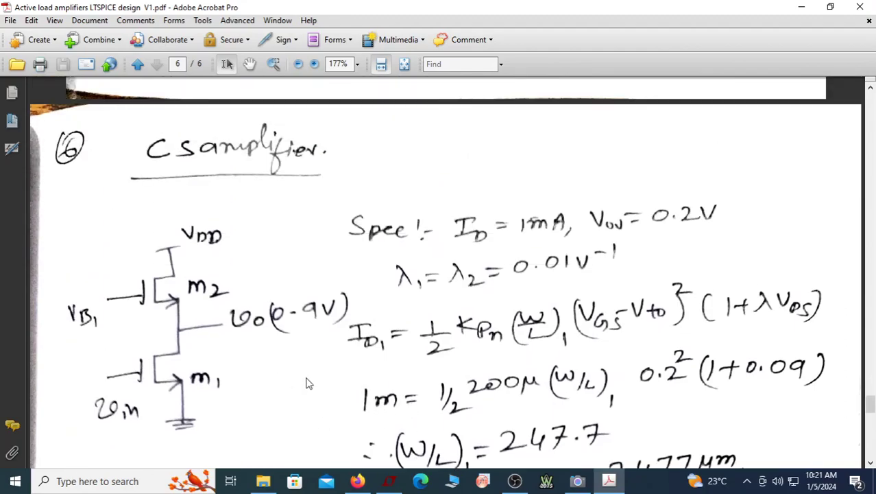
scroll(645, 437, down, 4)
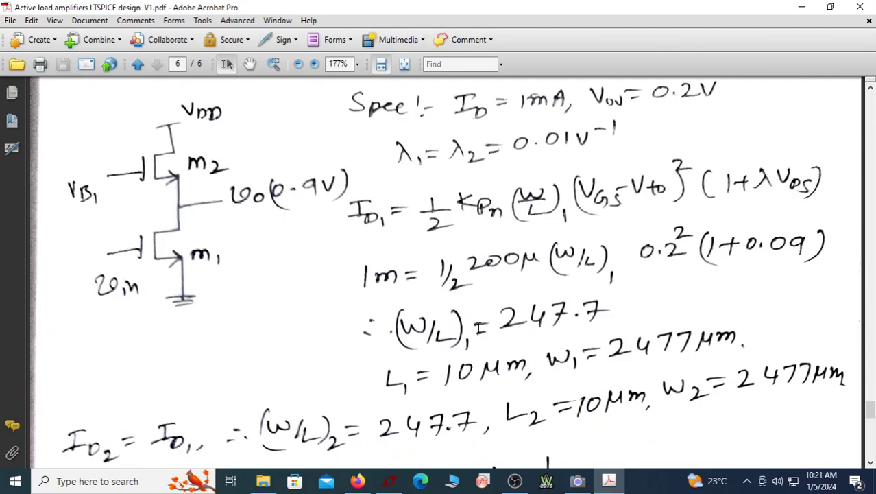
scroll(664, 324, down, 3)
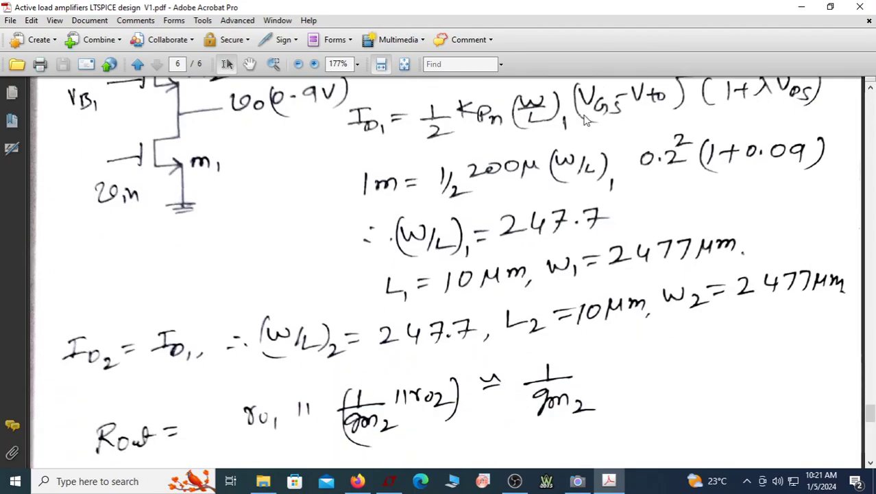
- Return to LTspice, fit the V(op) plot to its full time range, and show circuit 4's schematic full screen
click(802, 7)
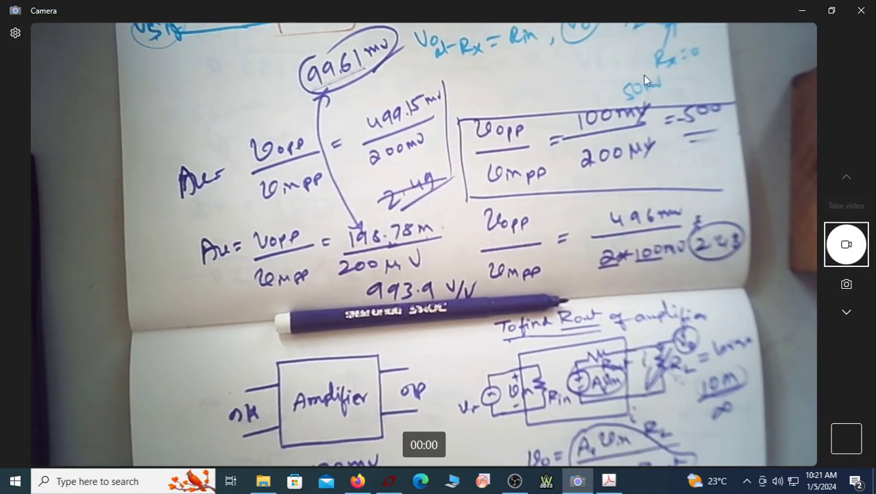
click(802, 10)
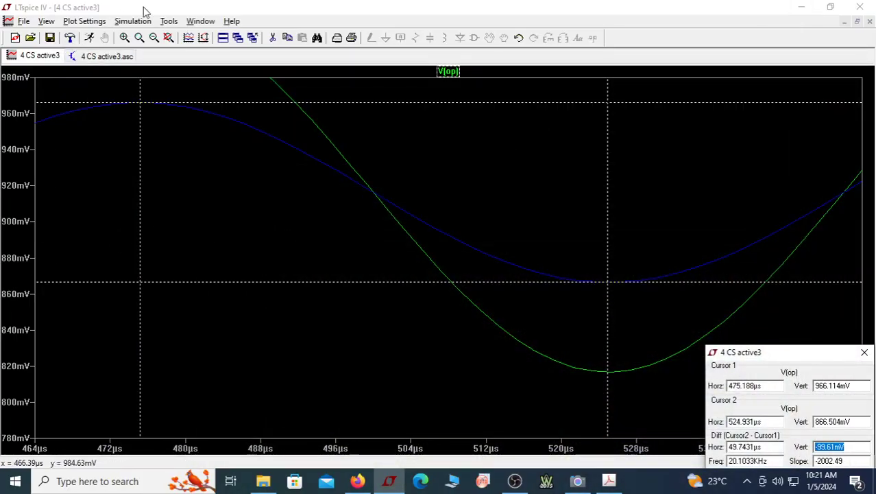
click(168, 38)
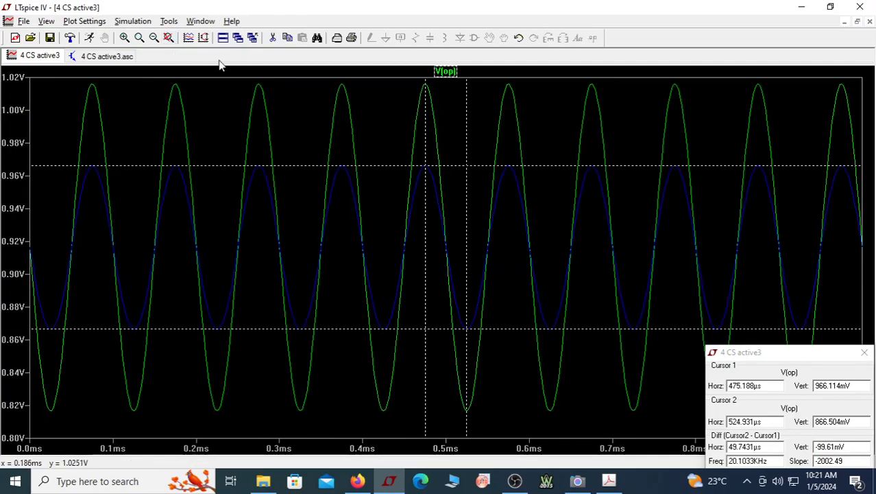
click(223, 38)
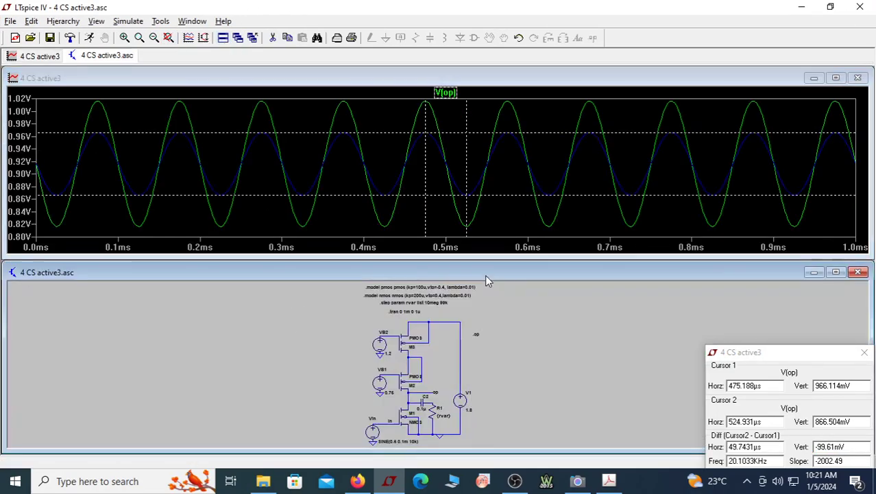
double_click(486, 277)
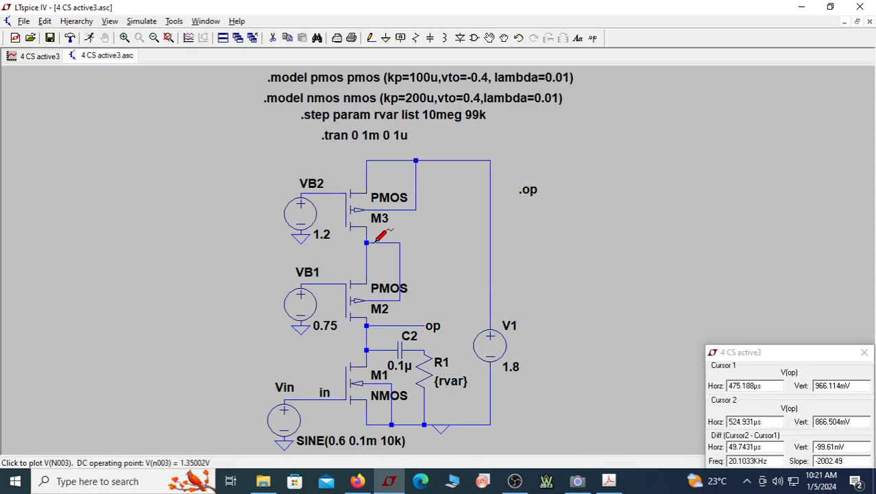